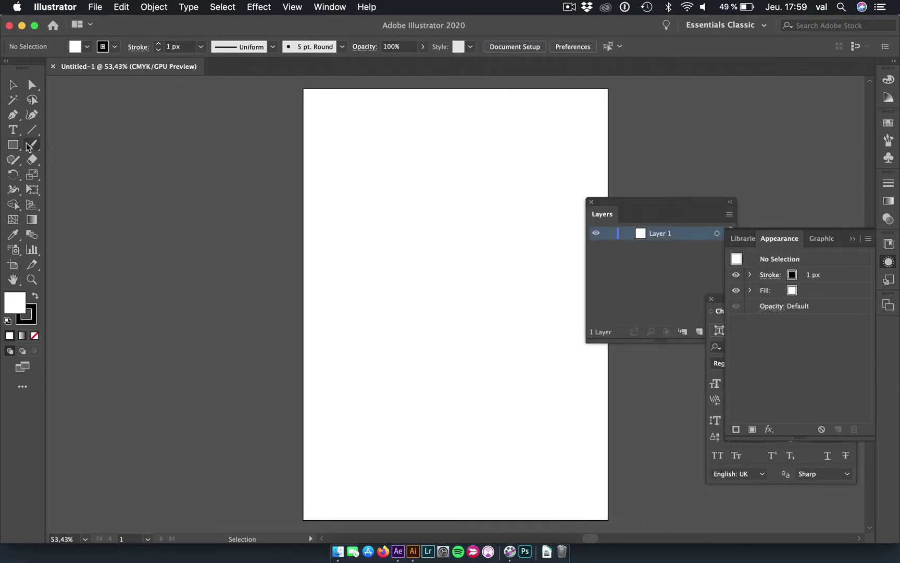
Switch to the Ellipse Tool from the Rectangle tool group in the Illustrator toolbar
drag(12, 146, 72, 175)
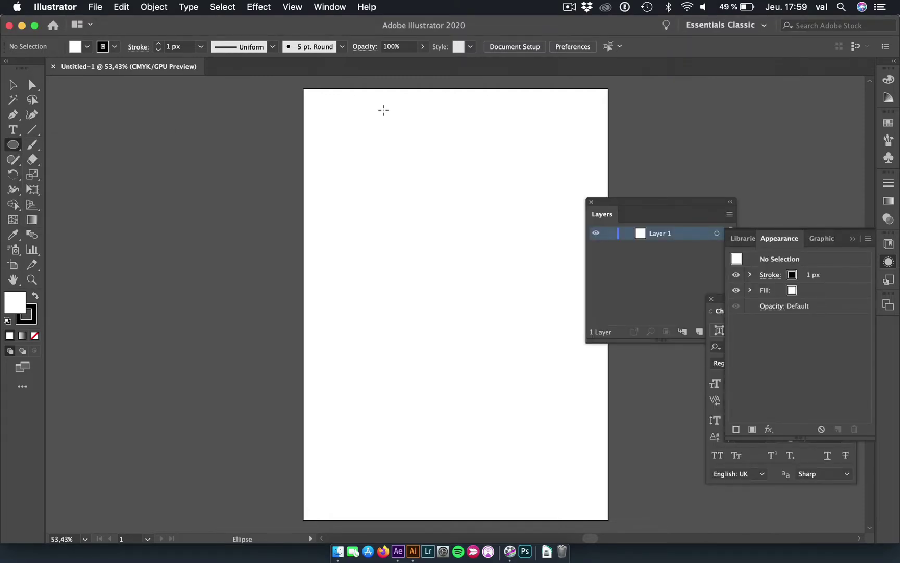
Create a 7 px by 7 px circle on the artboard and zoom in on it
click(430, 152)
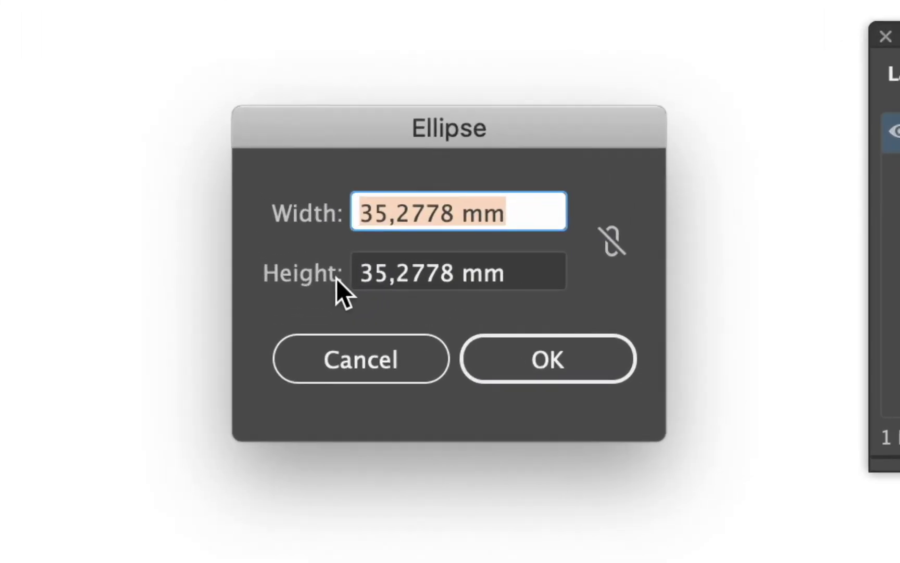
text(7p)
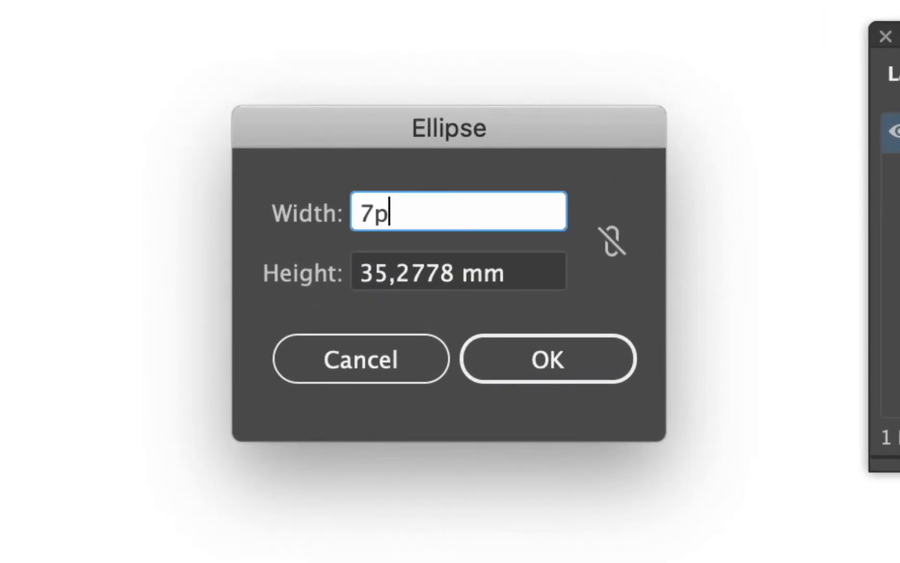
text(x)
key(Tab)
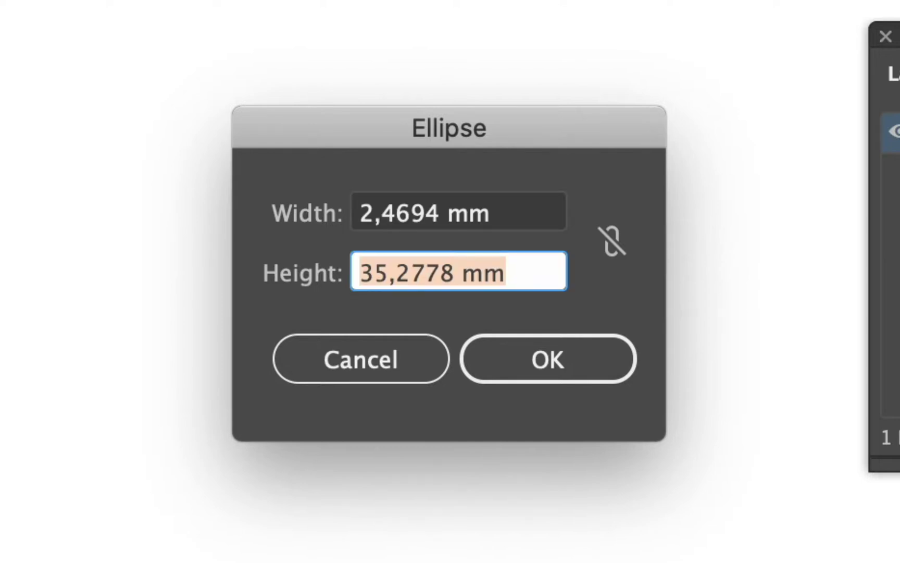
text(7px)
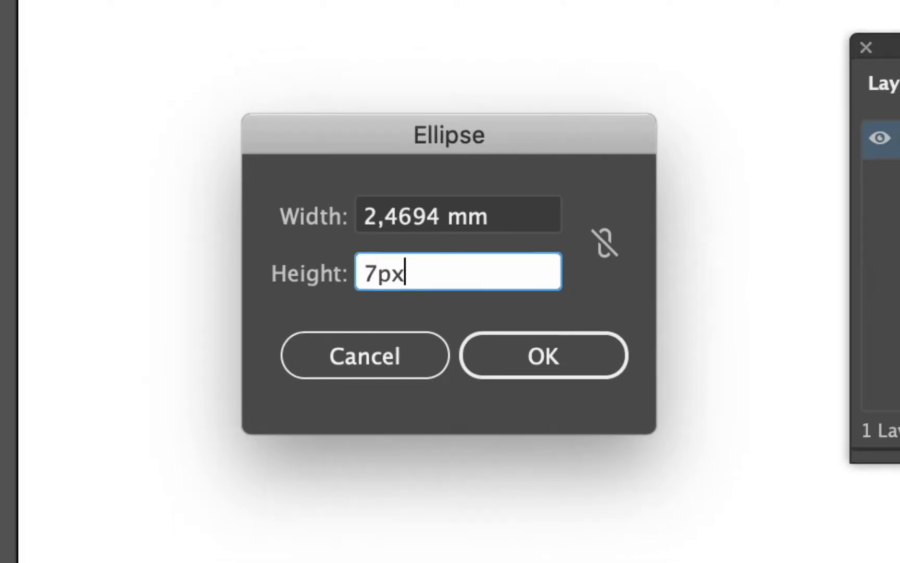
key(Return)
key(super+equal)
key(super+equal)
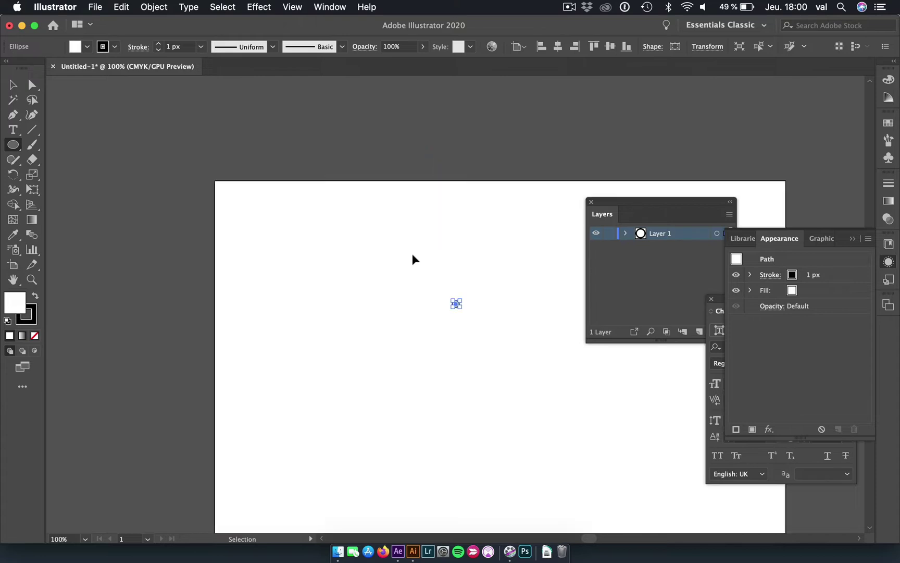
key(super+equal)
key(super+equal)
key(super+equal)
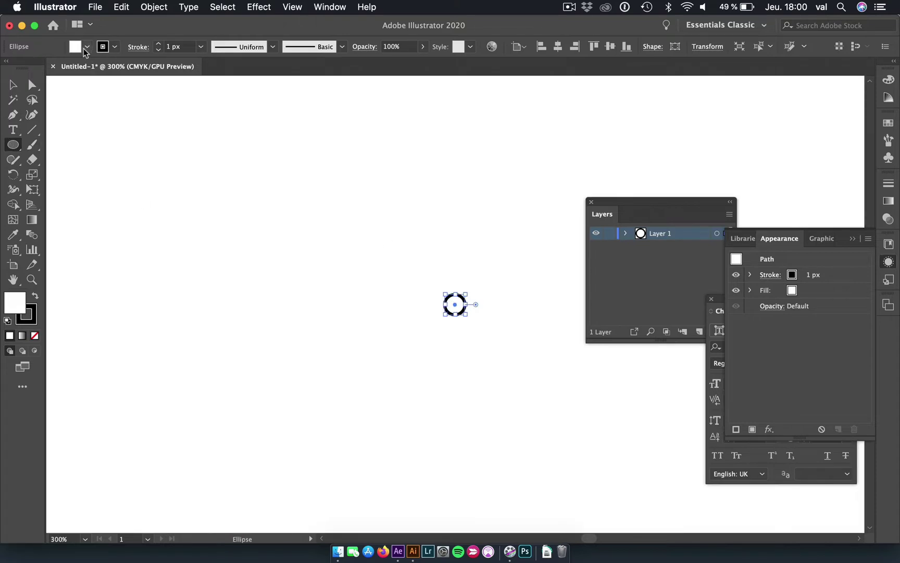
Give the circle an orange fill and set its stroke to None
click(74, 48)
click(122, 66)
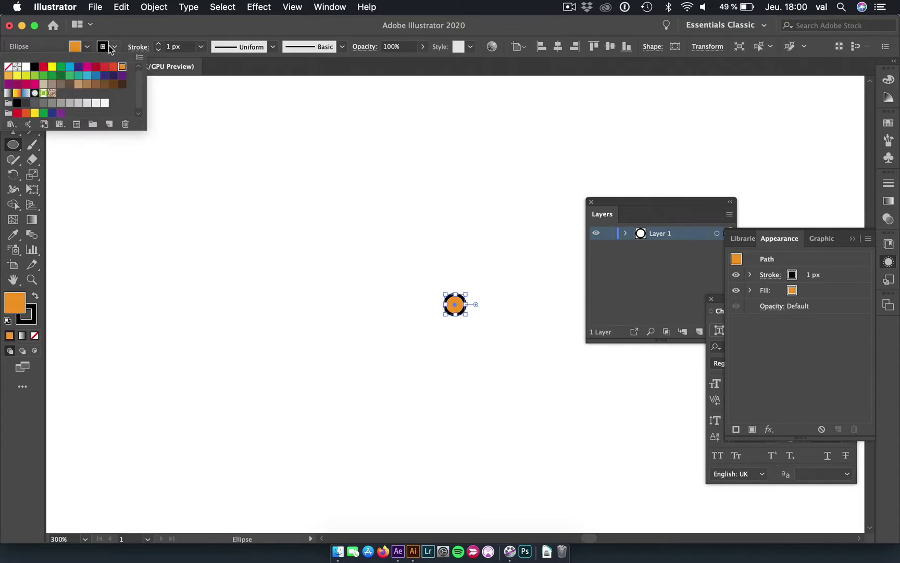
click(115, 47)
click(116, 47)
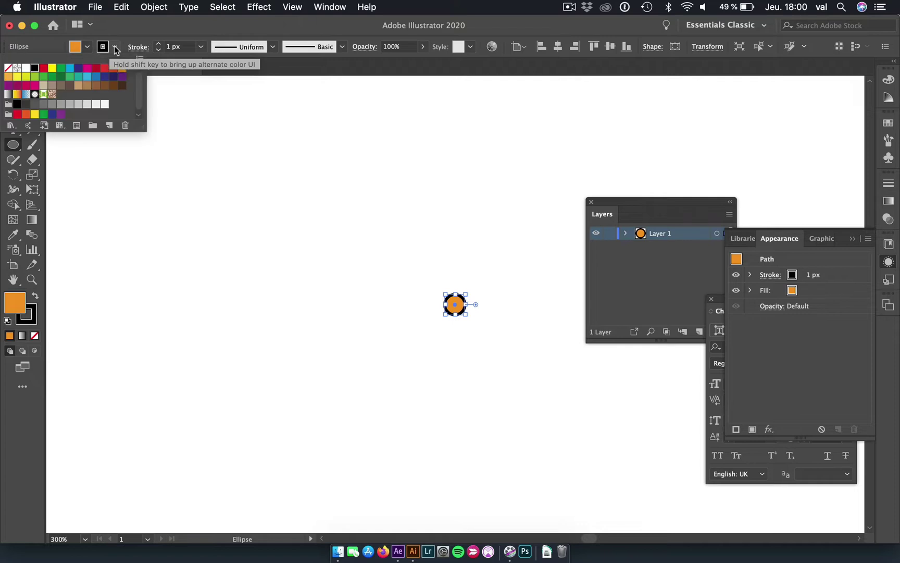
click(9, 68)
click(181, 198)
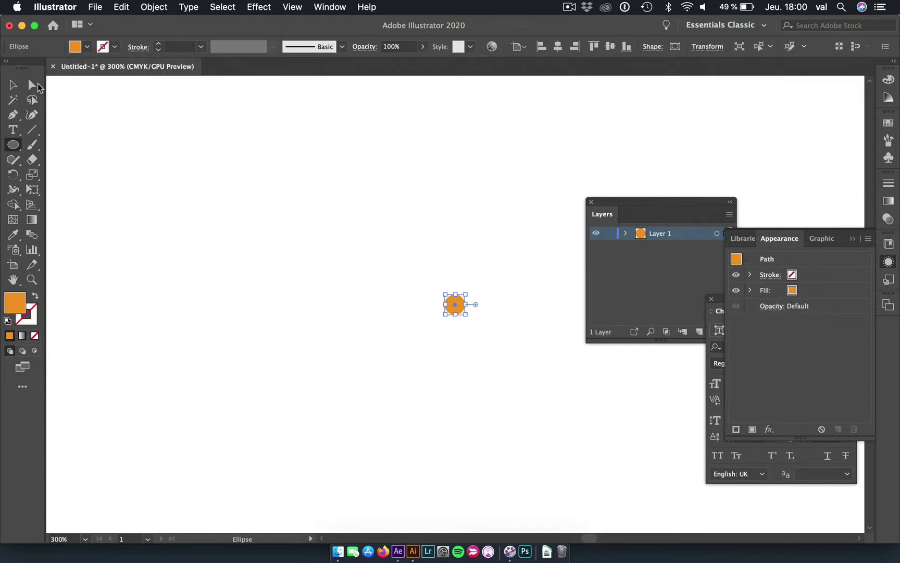
click(17, 89)
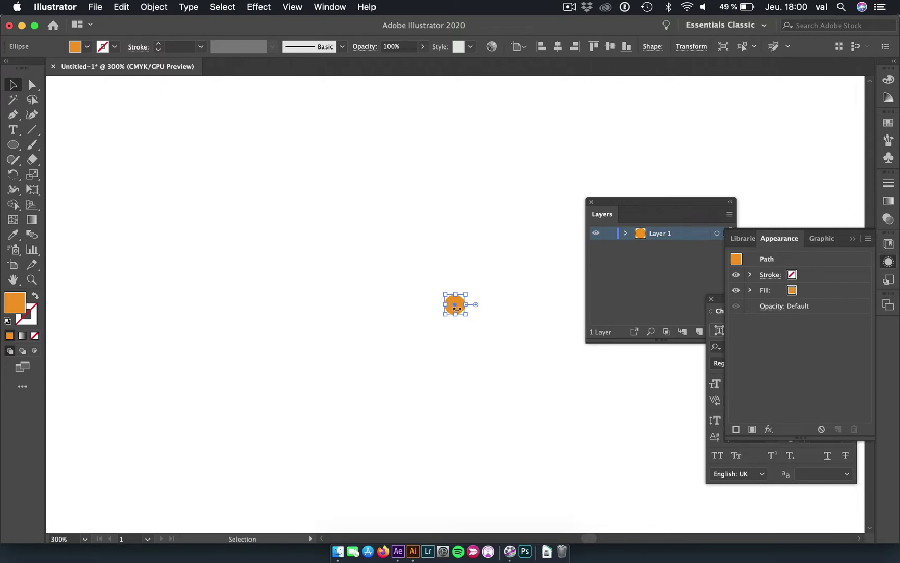
Duplicate the circle just below itself and repeat Transform Again, building a long touching column, then deselect
drag(456, 308, 455, 321)
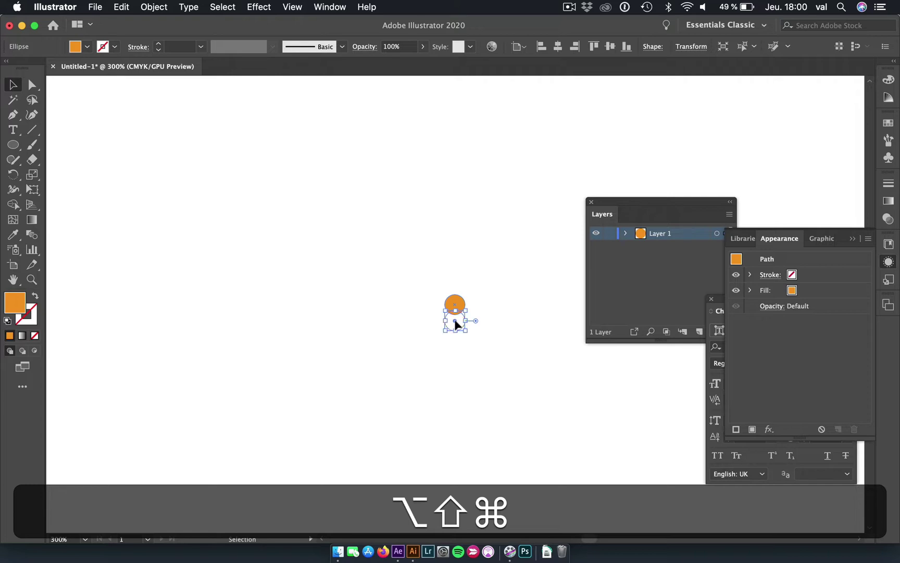
key(super+d)
key(super+d)
key(super+d)
key(super+d)
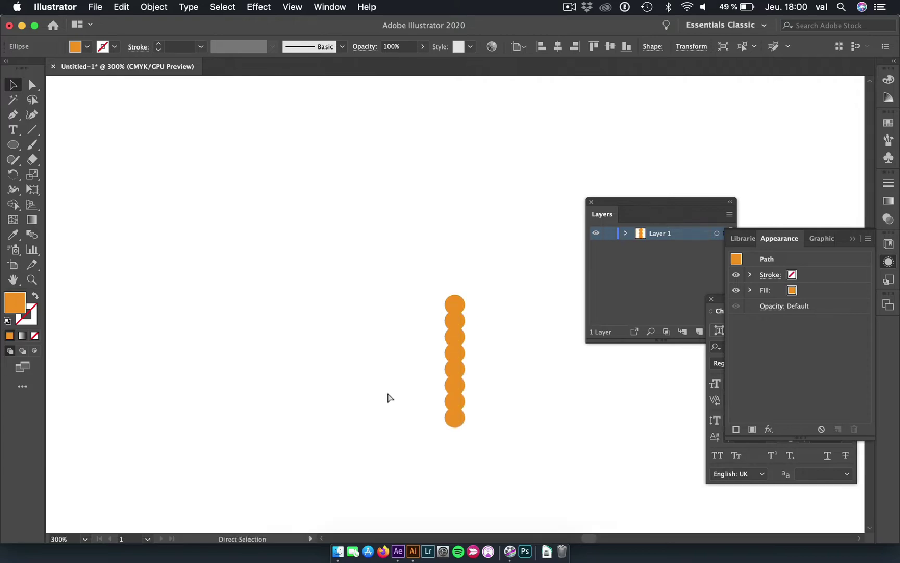
key(super+d)
key(super+d)
key(super+d)
key(super+1)
key(super+minus)
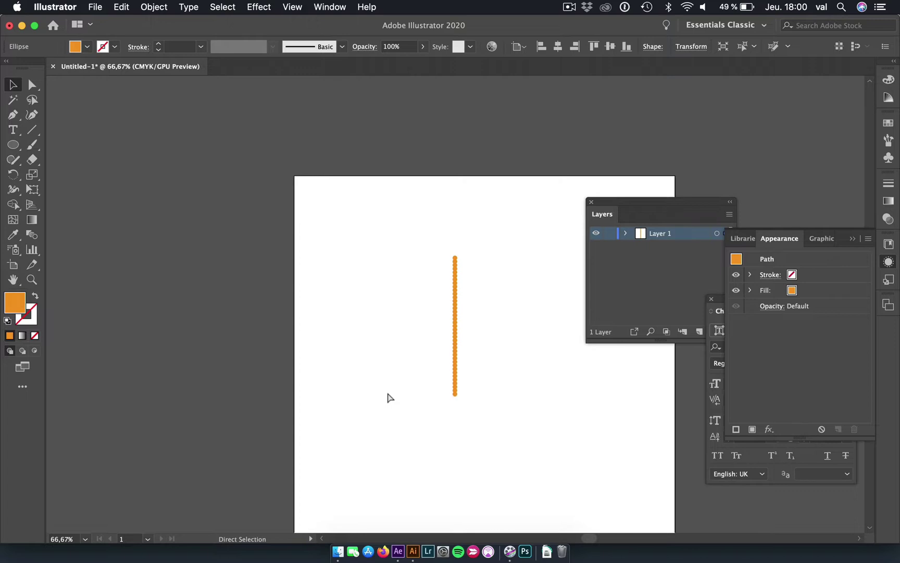
key(super+minus)
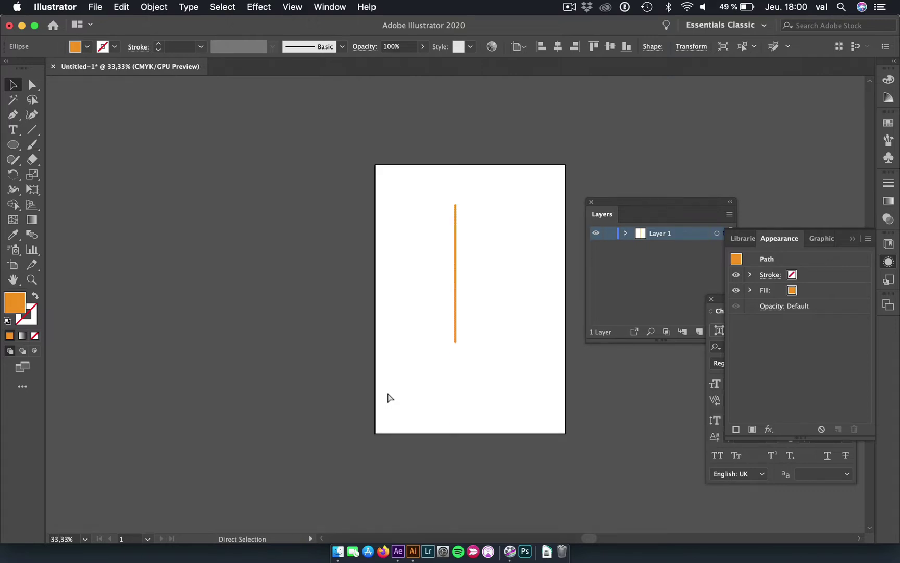
key(super+d)
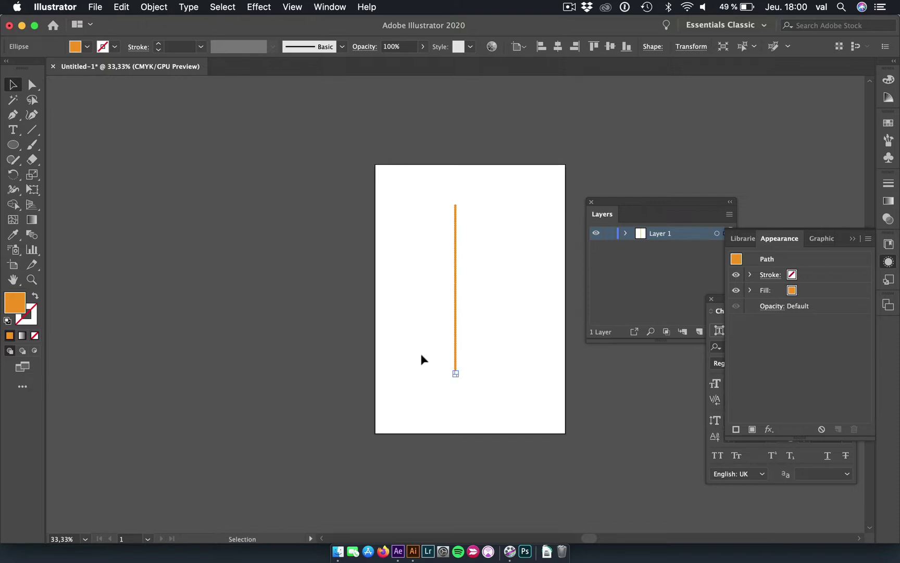
click(425, 360)
Save the document as 'chain for paper.ai' and bring After Effects to the front
key(a)
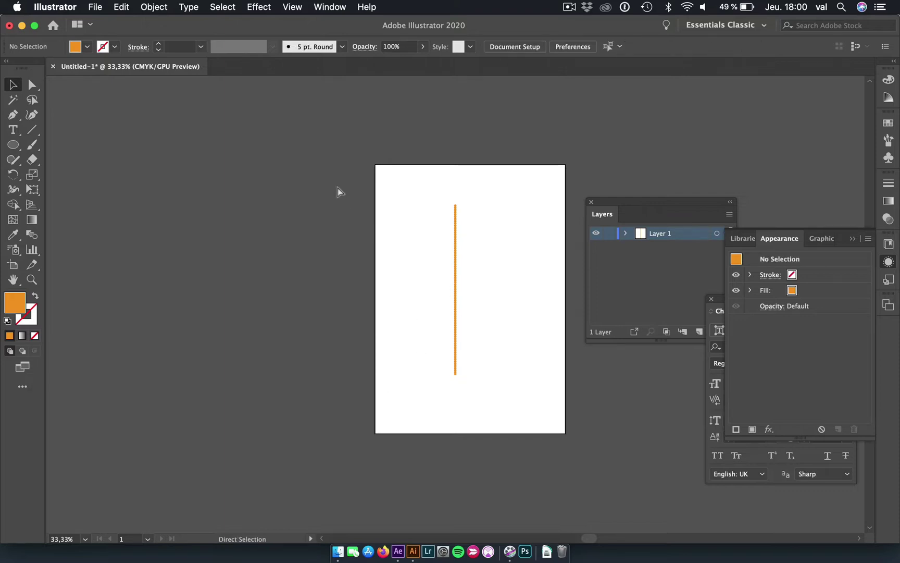
key(super+s)
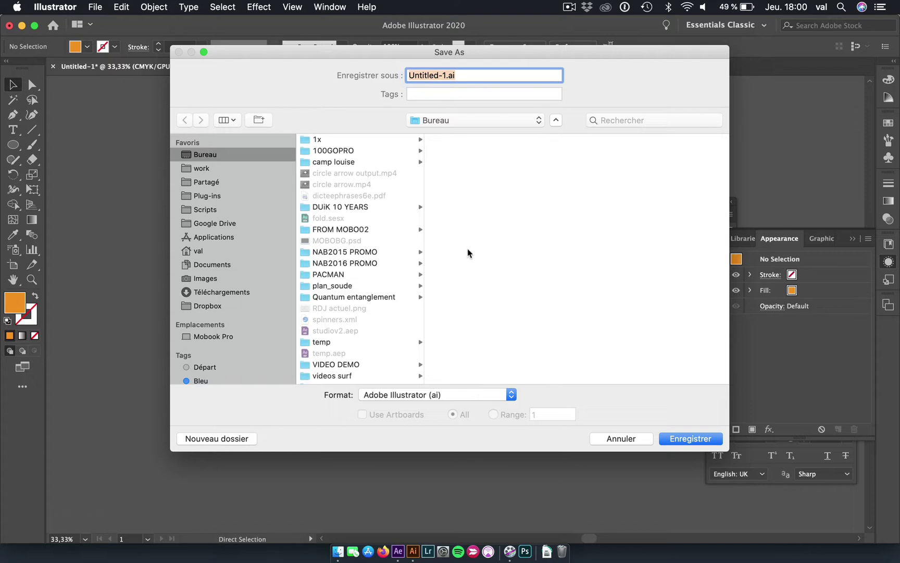
text(c)
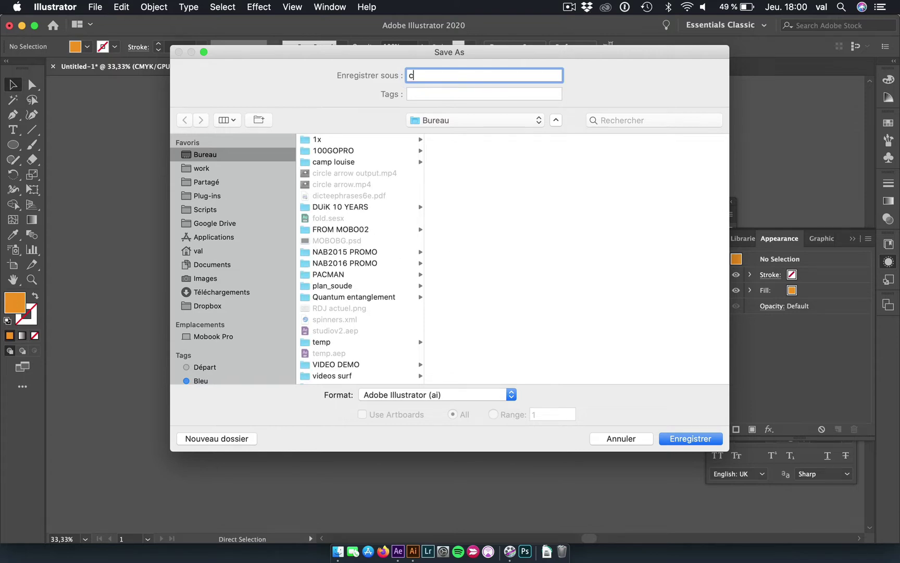
text(hain for paper)
key(Return)
key(Return)
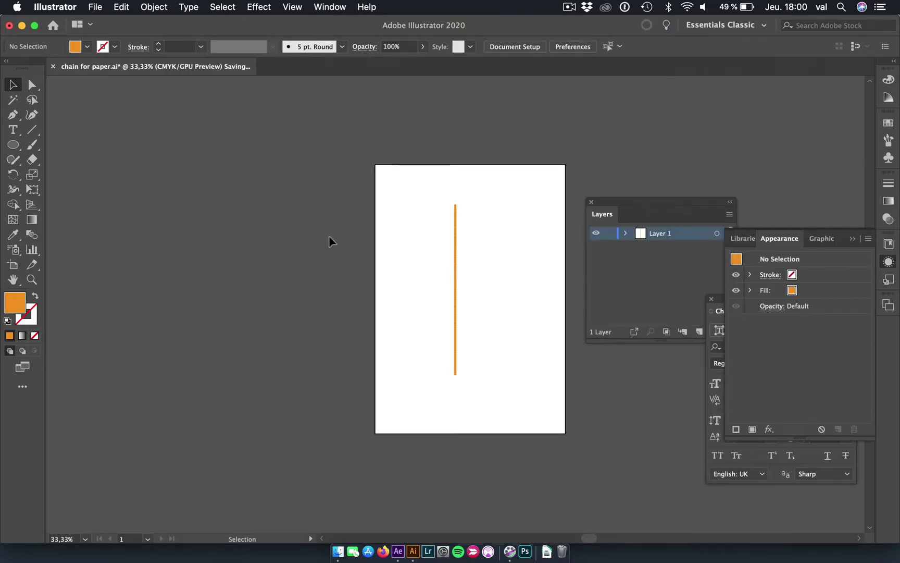
click(398, 551)
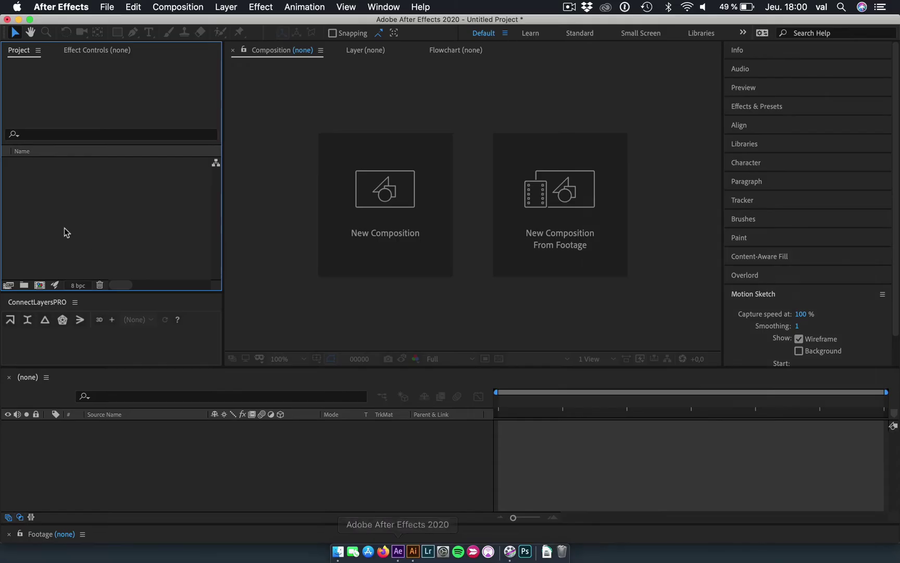
Import chain for paper.ai into the After Effects project
key(super+i)
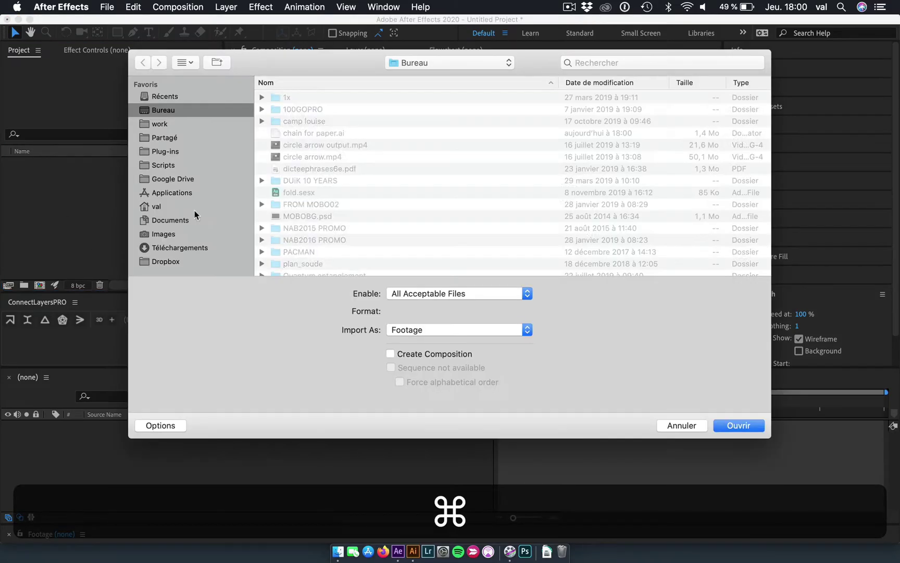
scroll(358, 178, down, 5)
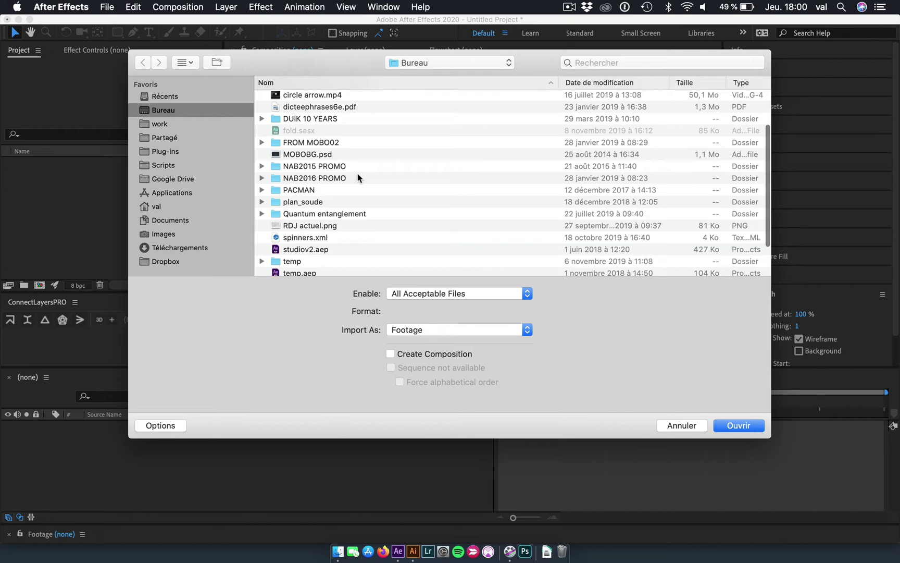
scroll(329, 245, down, 2)
scroll(323, 244, down, 2)
click(321, 244)
text(ch)
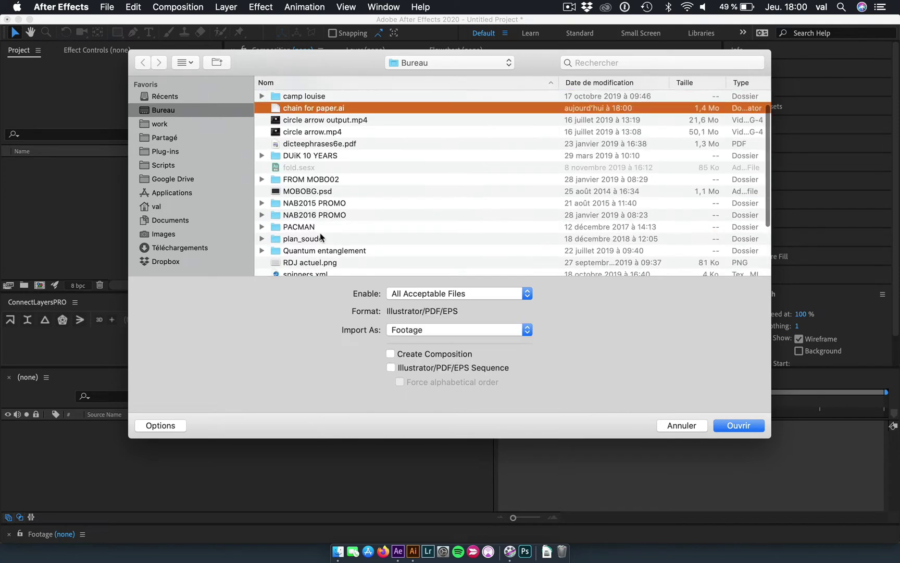
key(Return)
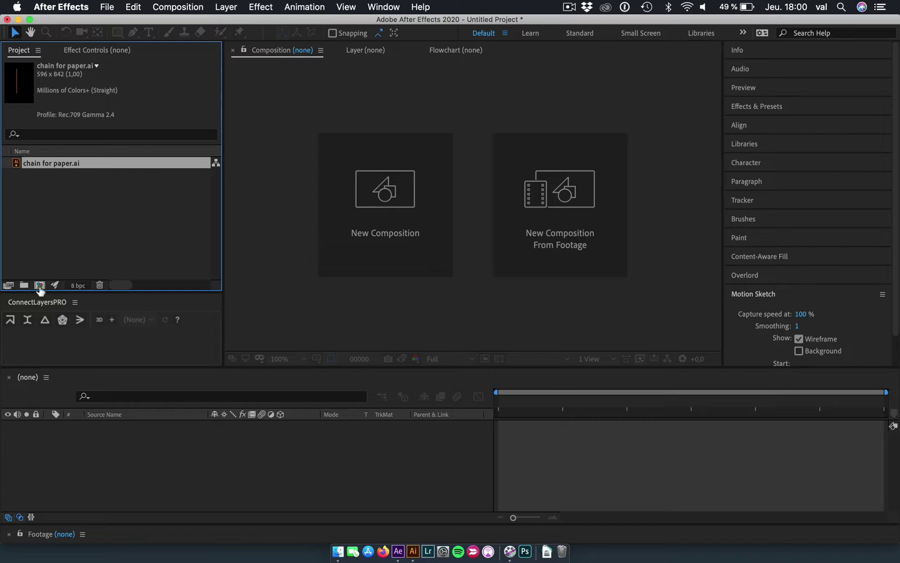
Create an 800×800, 30 fps composition named 'paper CLEAN'
click(39, 287)
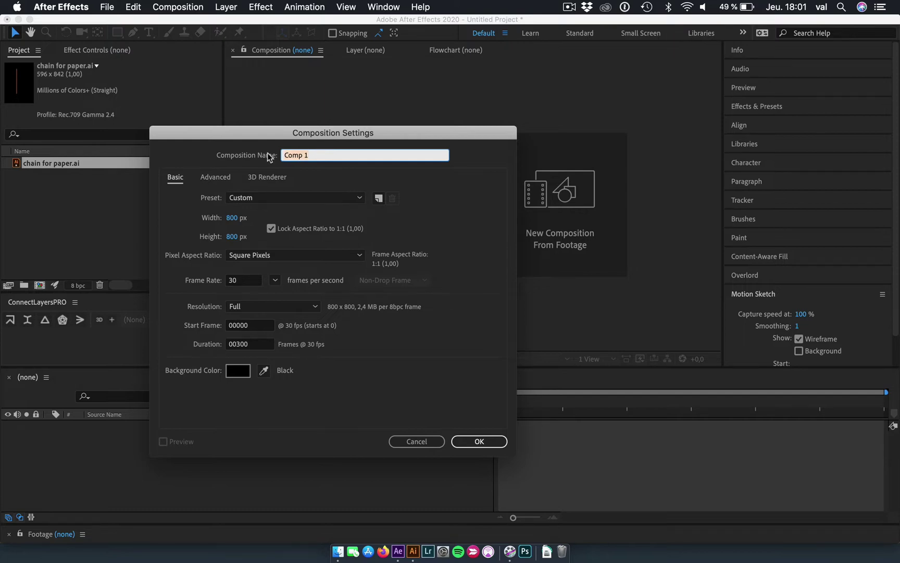
text(paper CLEAN)
key(Return)
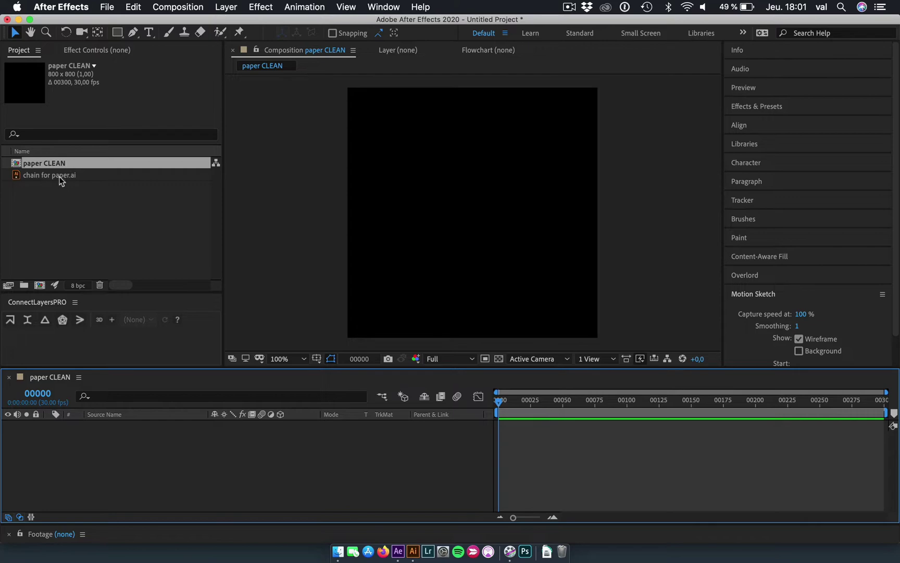
Place the chain artwork in paper CLEAN, shift it down-right, and convert it to a shape layer
drag(61, 180, 56, 167)
drag(495, 259, 511, 302)
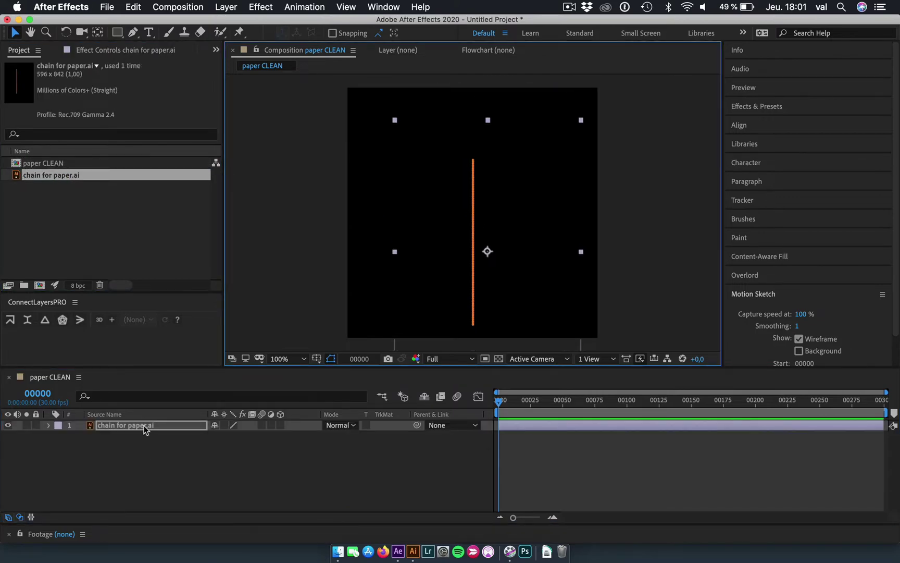
right_click(144, 425)
mouse_move(245, 459)
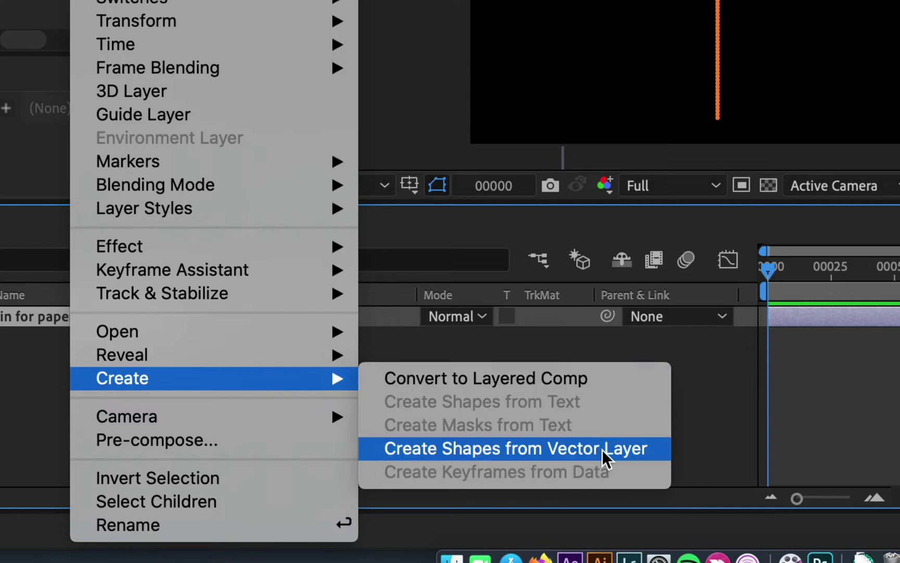
click(602, 455)
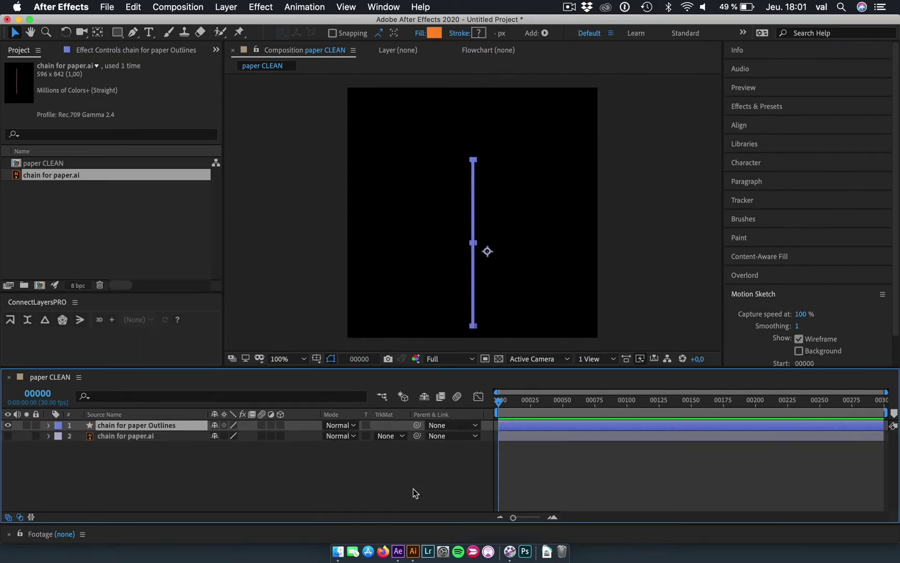
Delete the original chain for paper.ai layer
click(143, 437)
key(Delete)
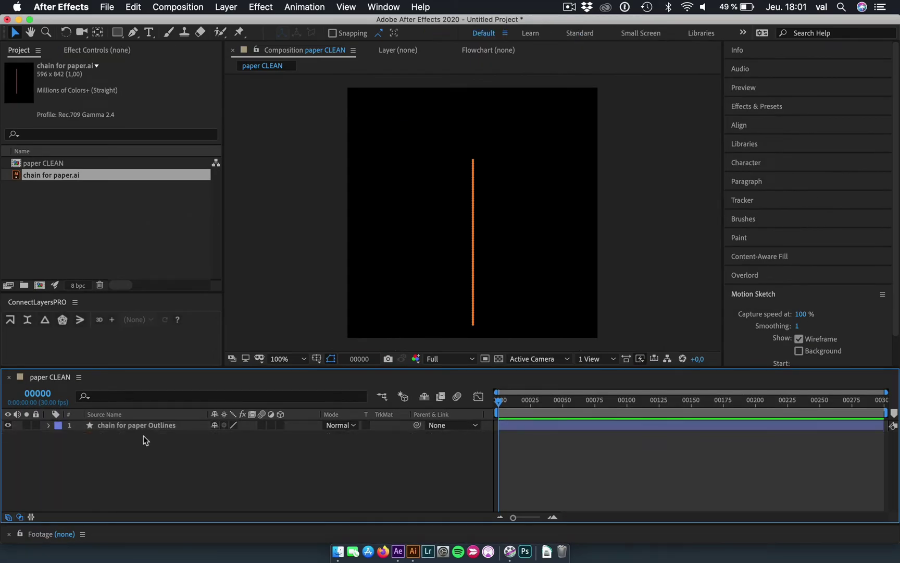
click(177, 7)
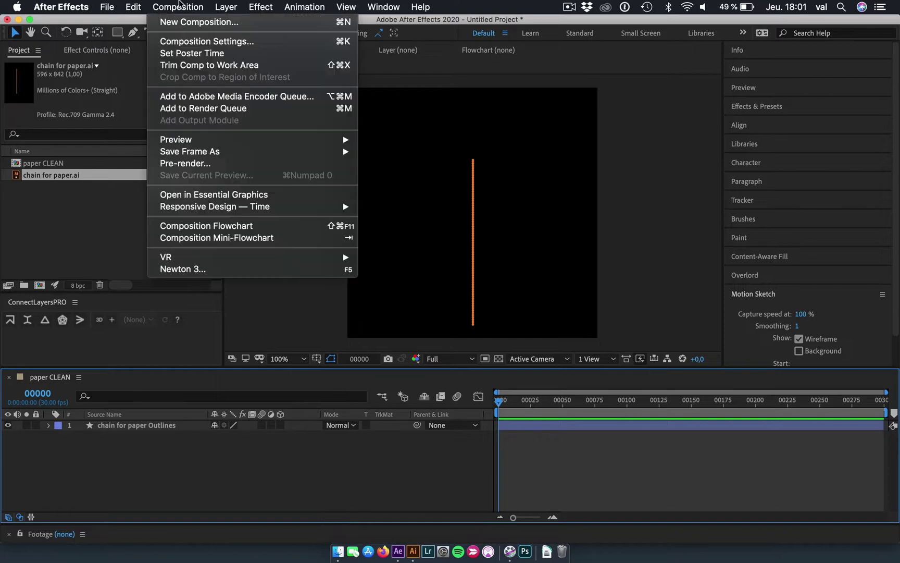
Run Newton 3 Shapes Separation on chain for paper Outlines, producing 95 Group layers, then close Newton
click(215, 270)
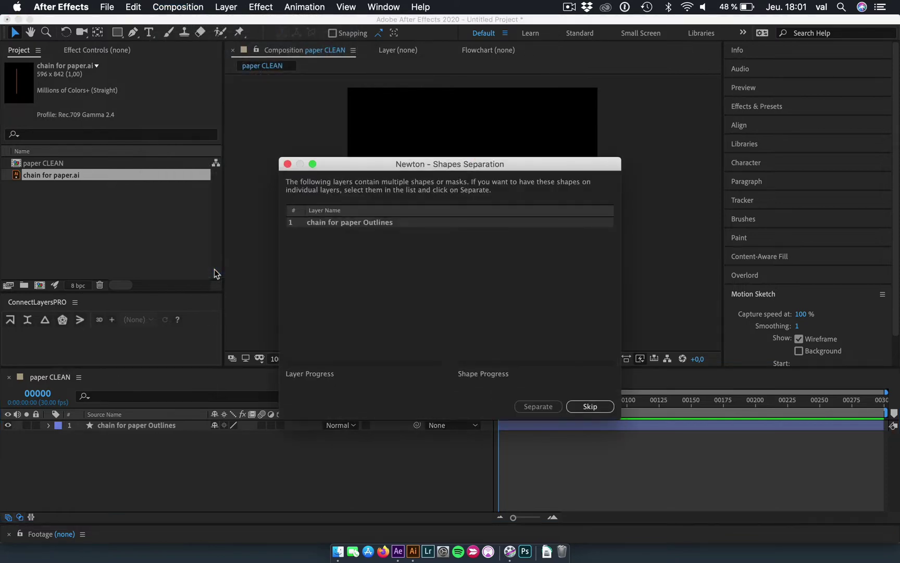
click(387, 223)
click(538, 406)
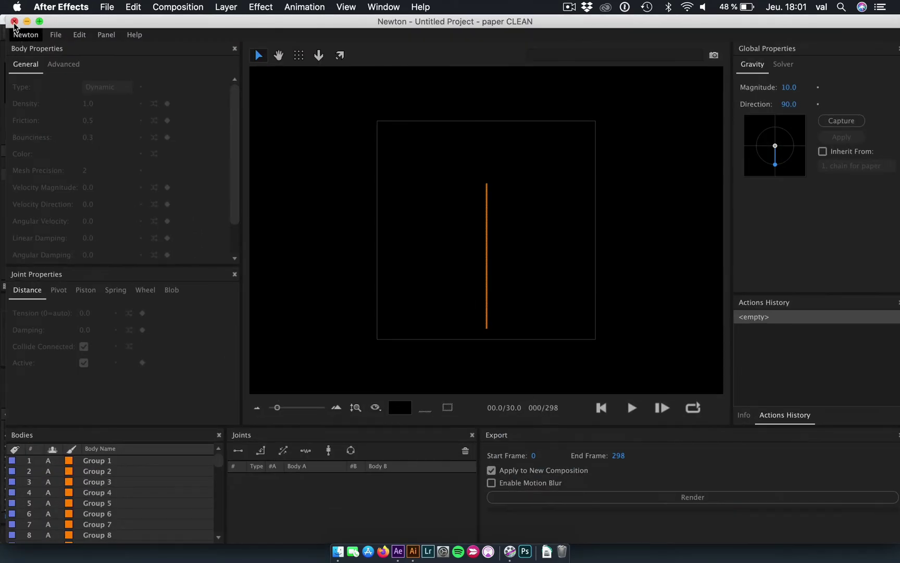
click(14, 21)
Delete the leftover chain for paper Outlines layer
click(156, 431)
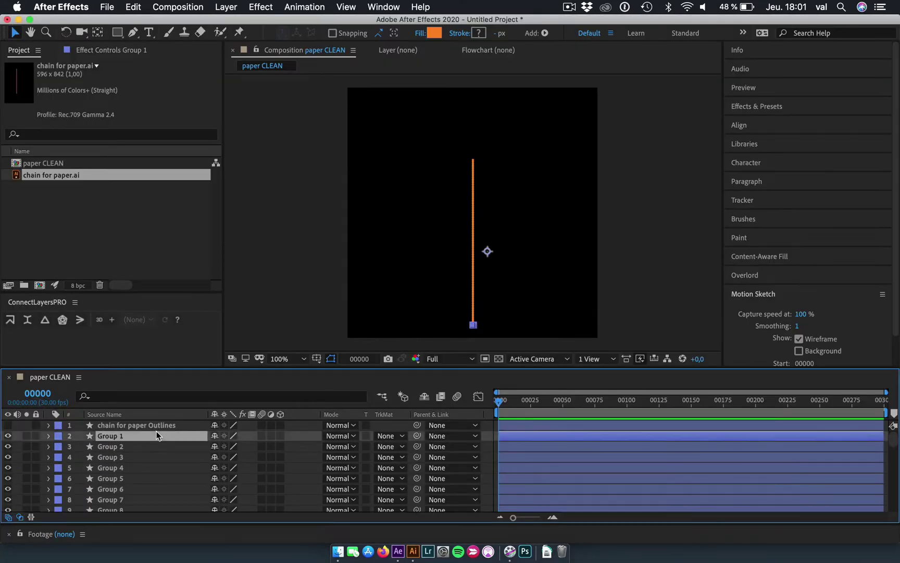
click(156, 425)
key(Delete)
Center every Group layer's anchor point on its content and send the composition to Newton 3
click(152, 465)
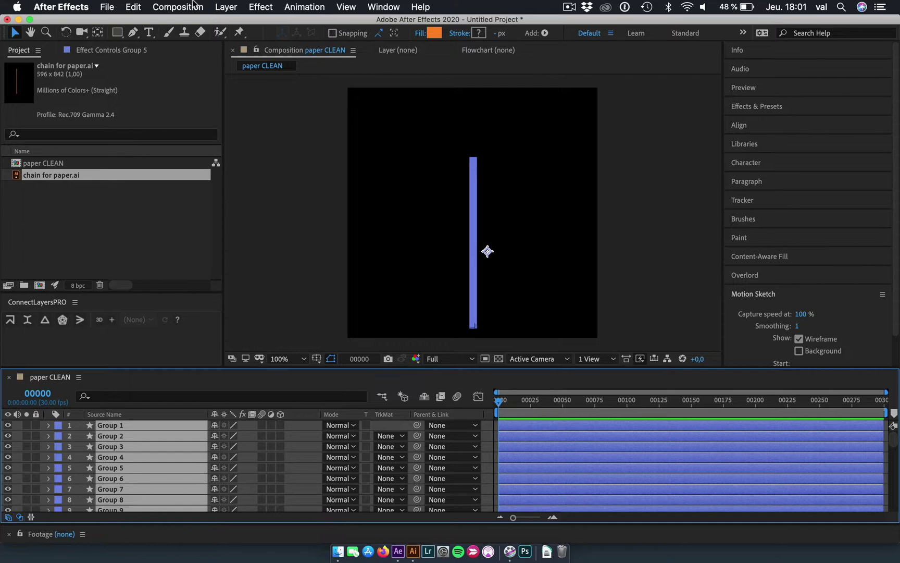
click(224, 7)
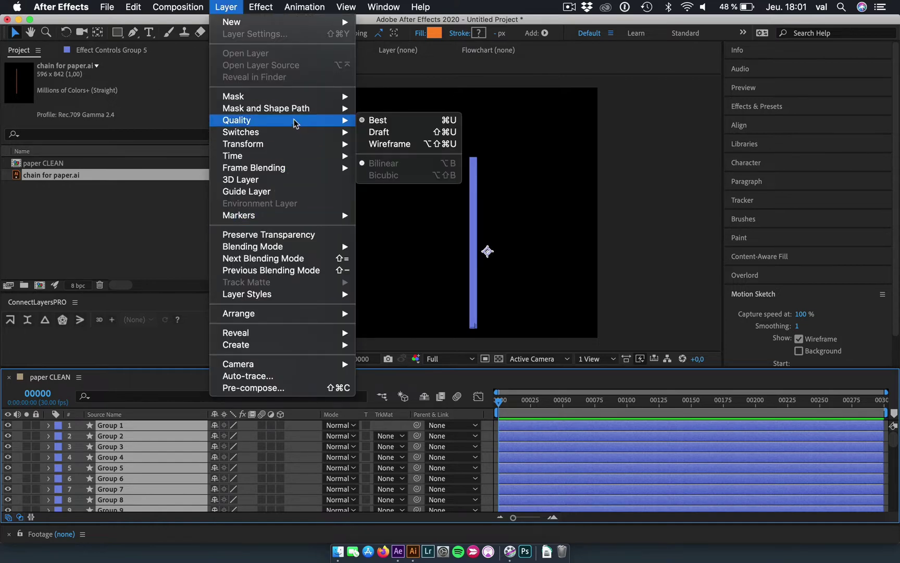
mouse_move(296, 143)
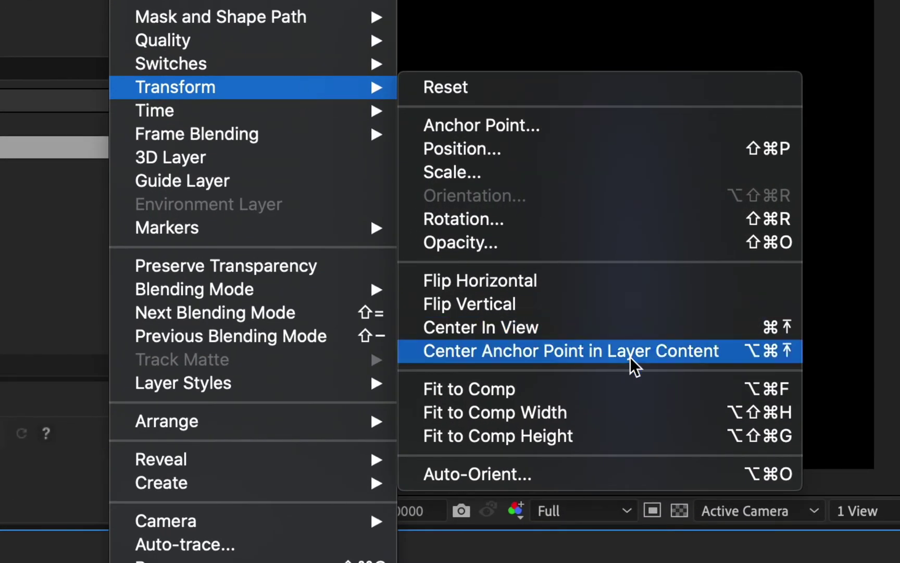
click(540, 307)
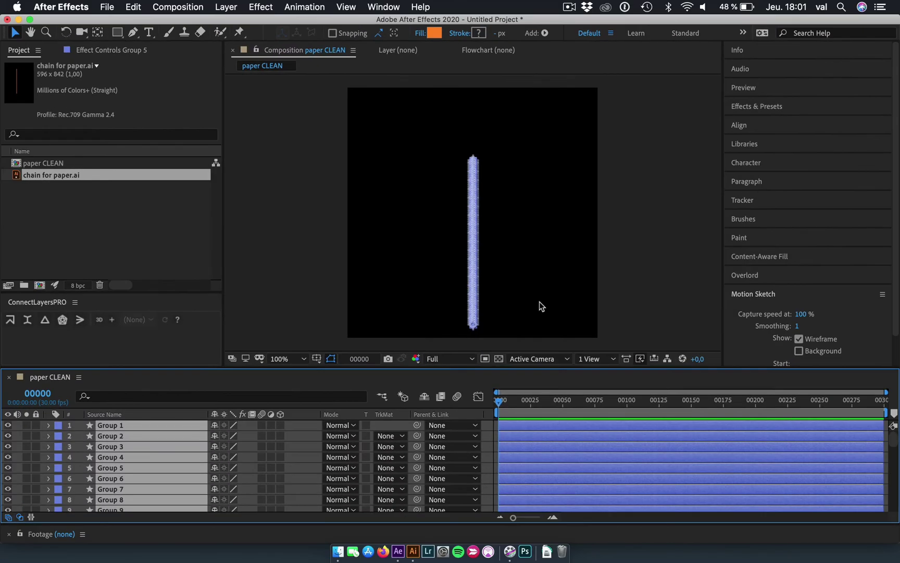
click(539, 301)
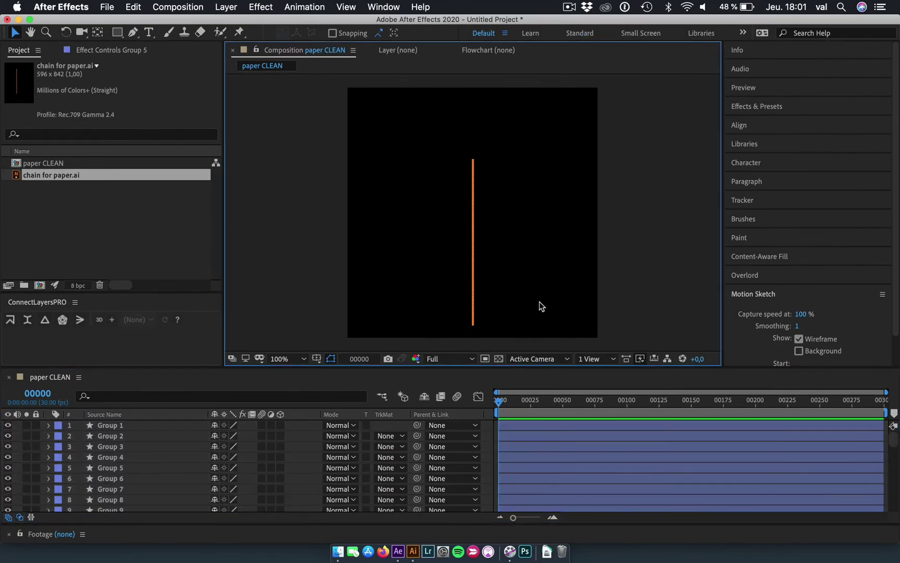
click(178, 7)
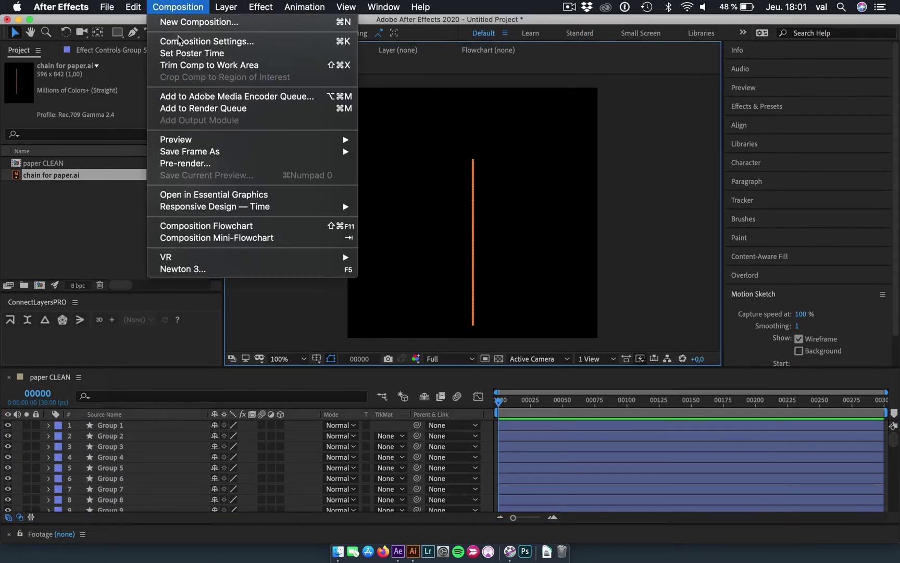
click(206, 270)
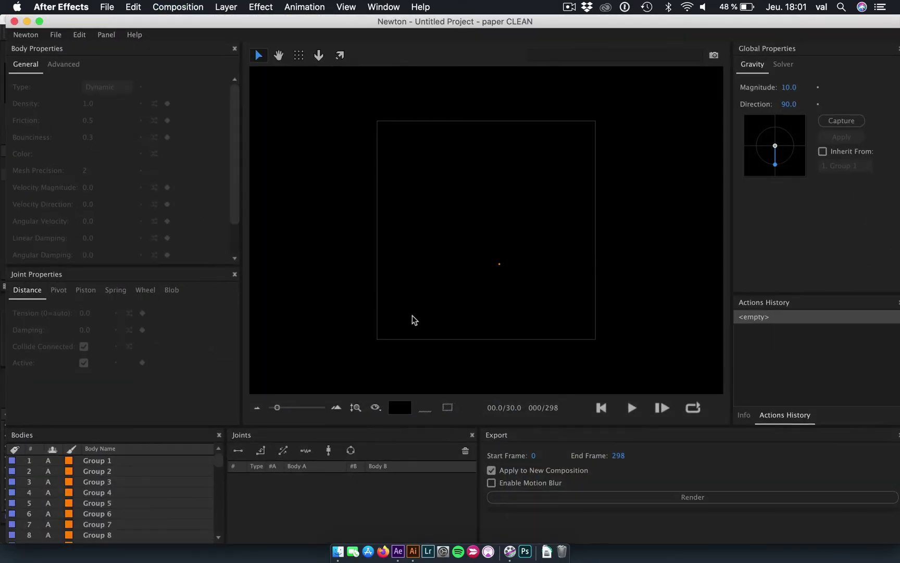
Reset the Newton scene, enable an infinite ground, and select all the chain bodies
right_click(480, 298)
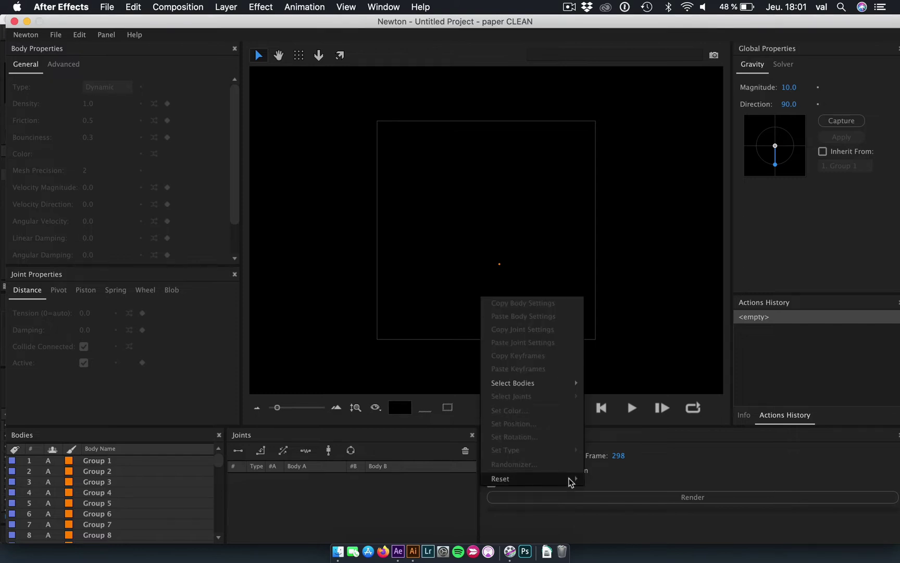
mouse_move(573, 478)
click(605, 532)
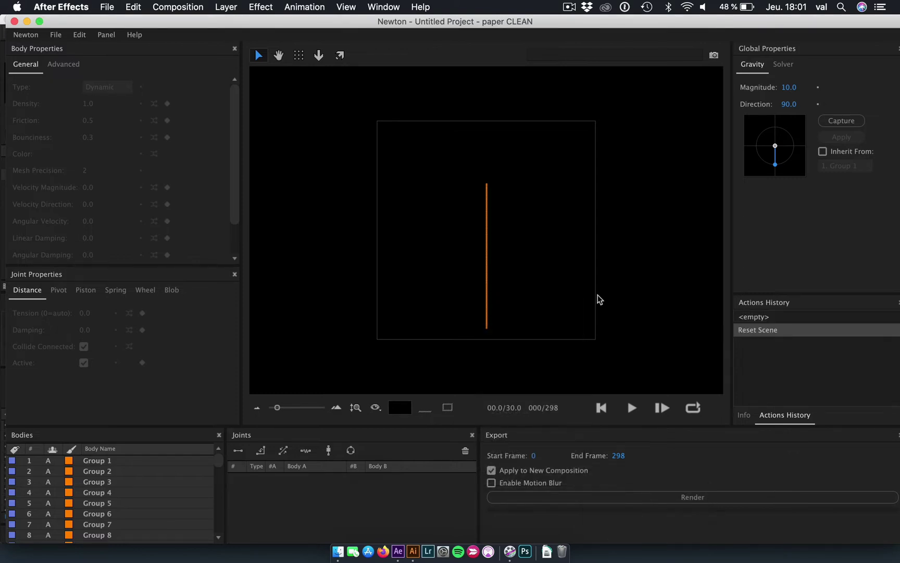
click(426, 410)
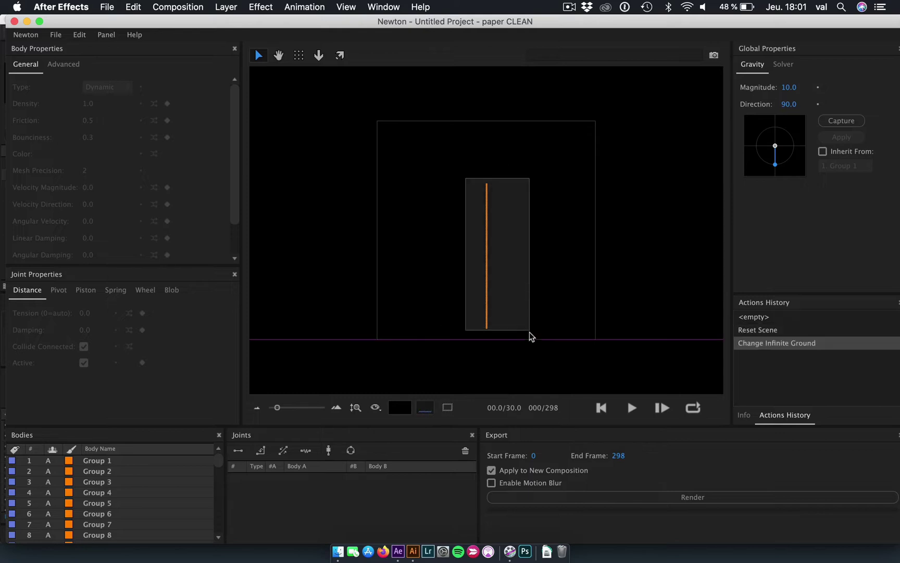
drag(469, 185, 533, 341)
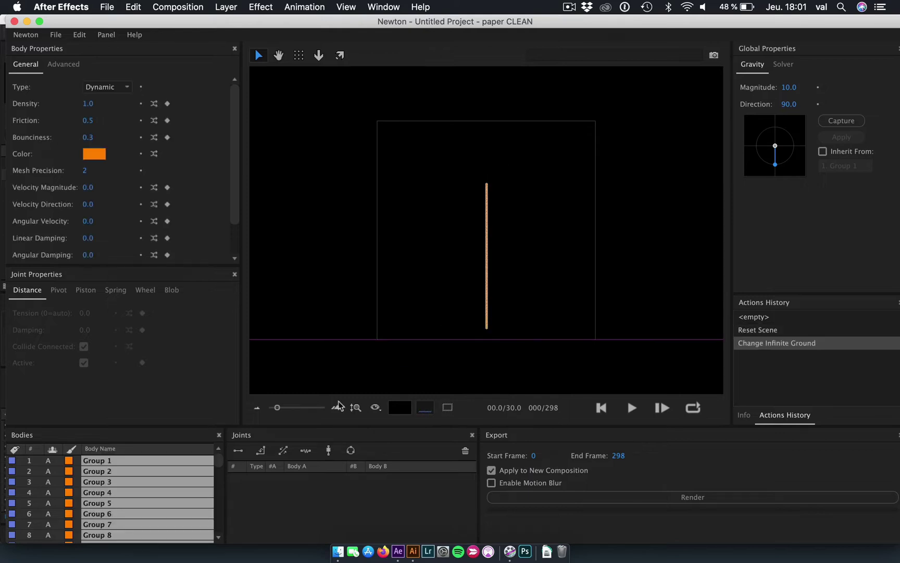
Link consecutive Group bodies with pivot joints, hide joint markers, and test-play the fall
click(260, 450)
click(376, 408)
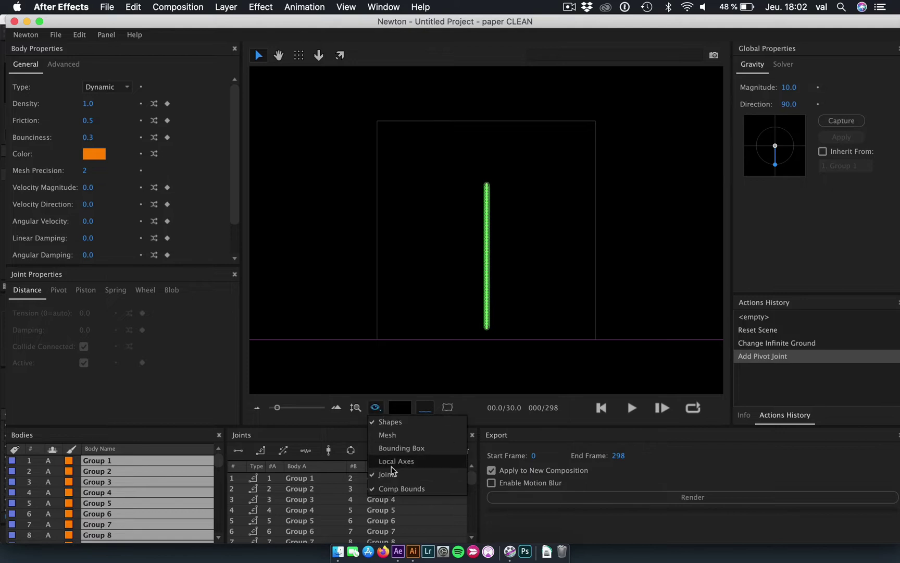
click(397, 475)
scroll(490, 345, up, 2)
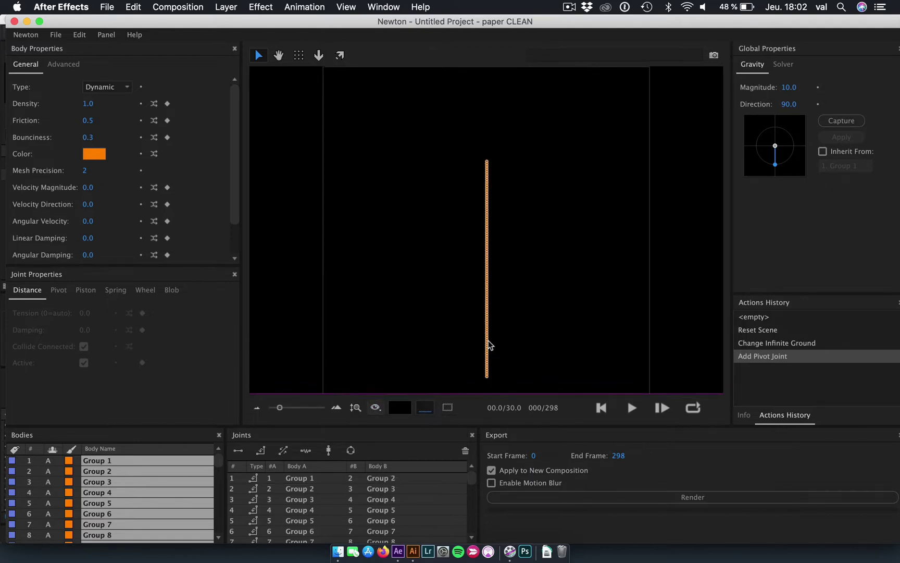
key(h)
drag(498, 281, 484, 308)
key(v)
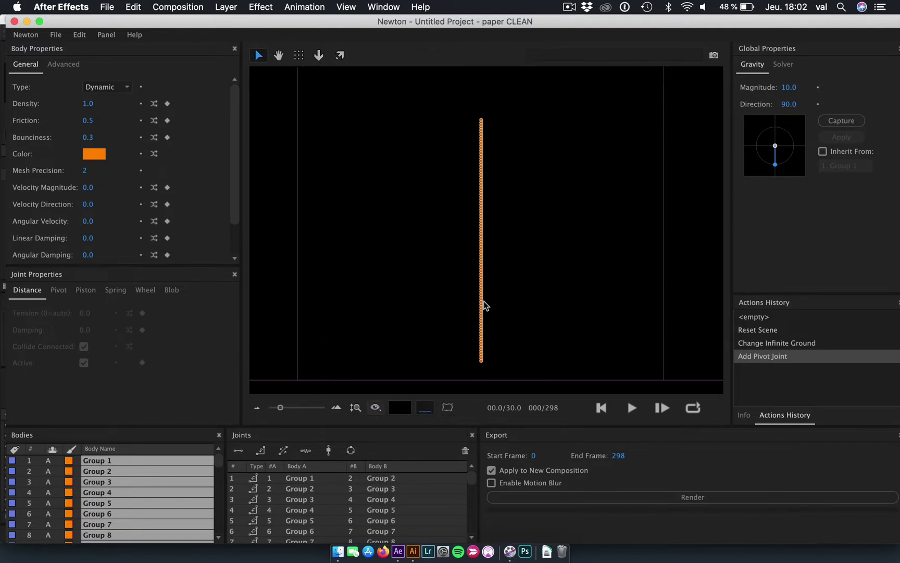
click(633, 408)
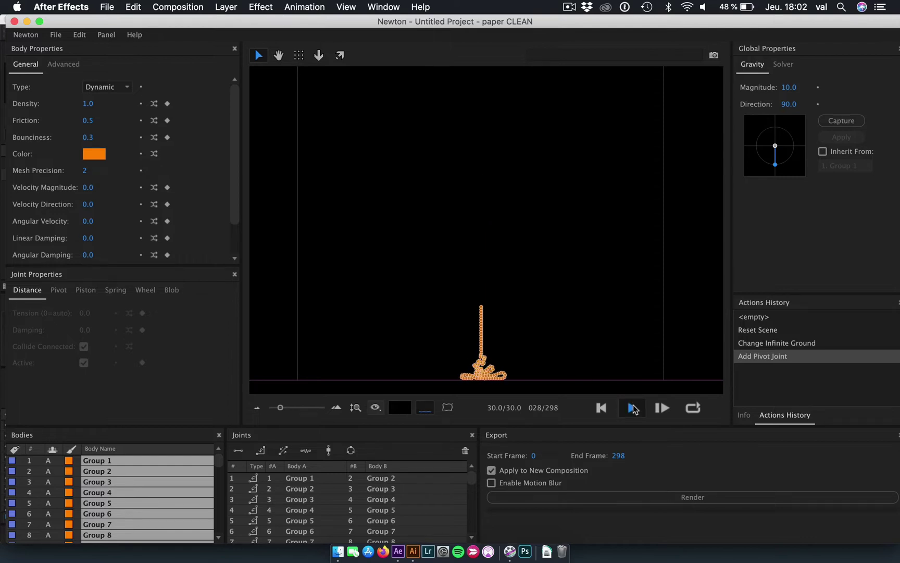
click(603, 408)
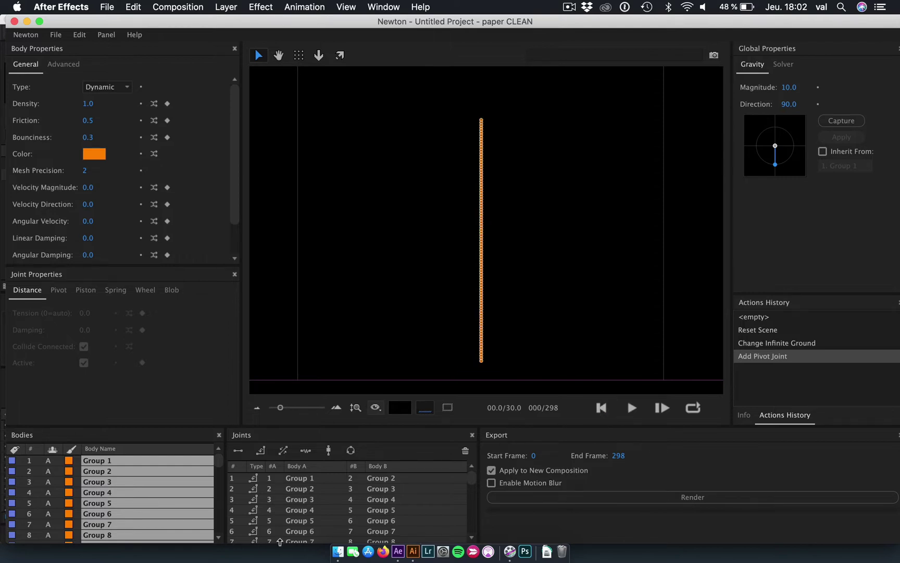
Turn off Collide Connected for all pivot joints and replay the simulation
click(278, 541)
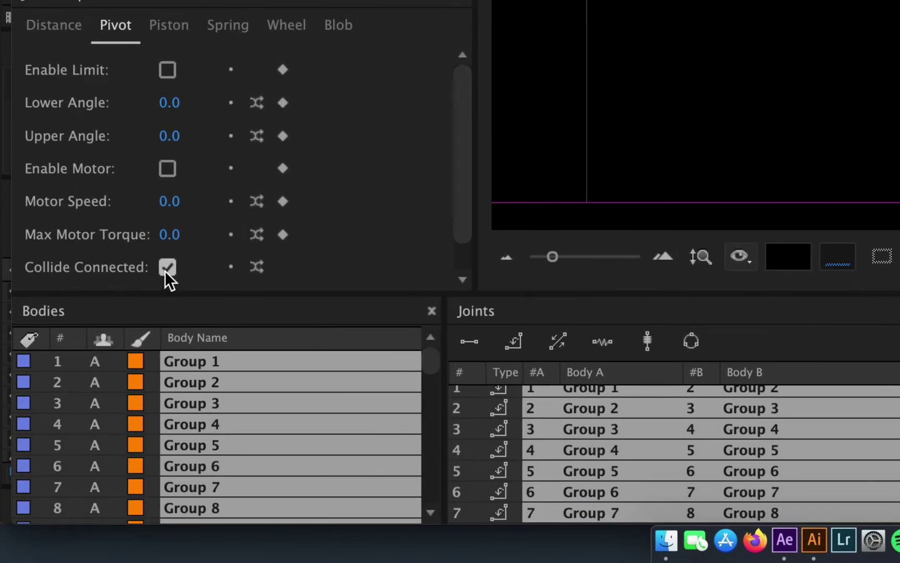
click(167, 268)
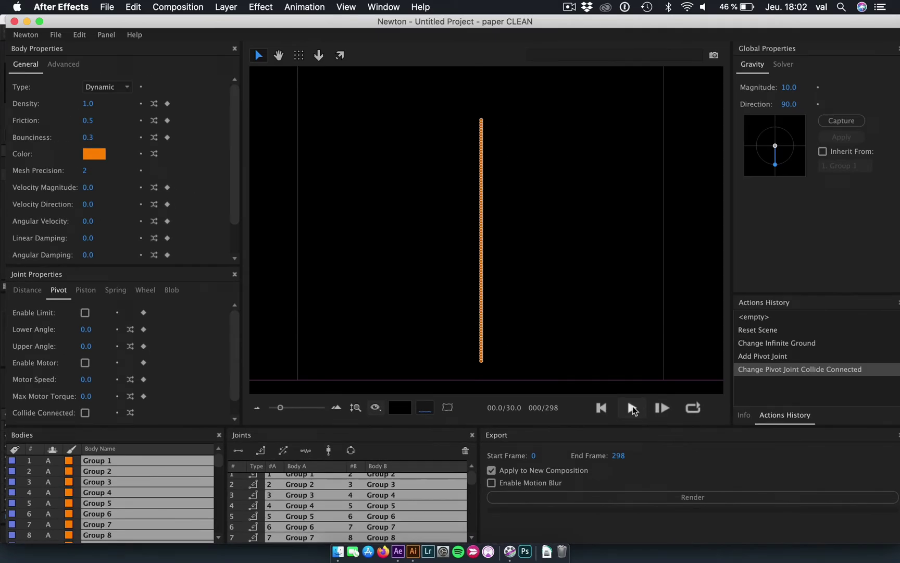
click(631, 408)
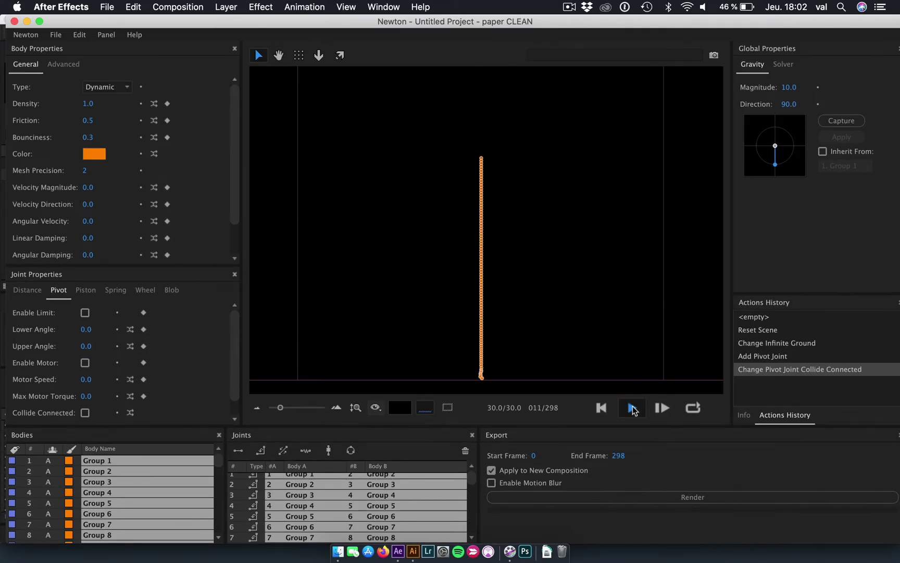
click(602, 409)
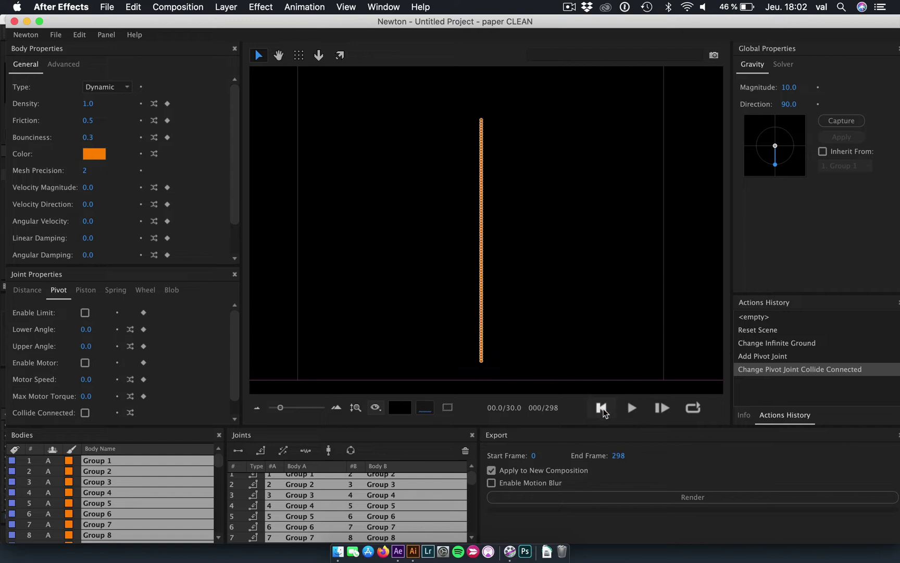
Add piston joints between the chain bodies, show body outlines and hide the joints overlay
click(283, 450)
click(376, 407)
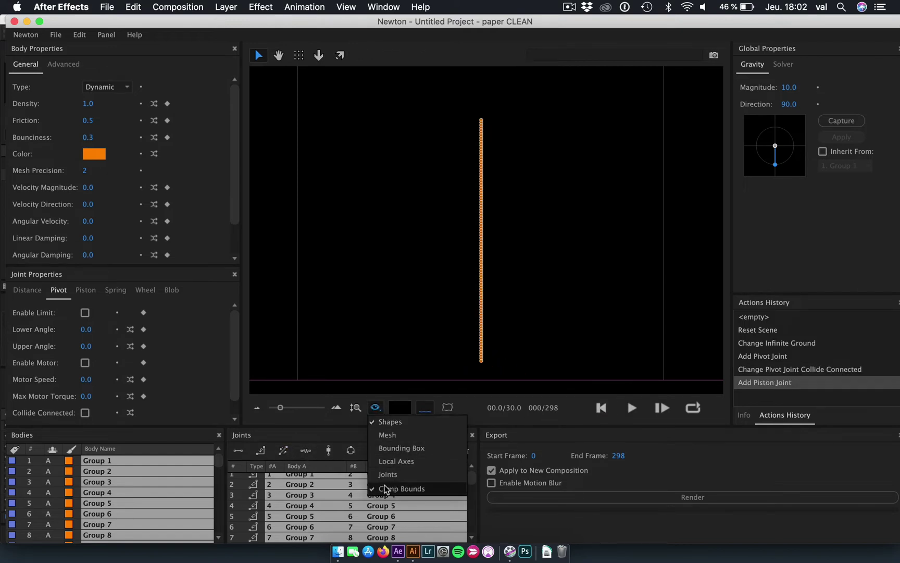
click(396, 481)
click(506, 336)
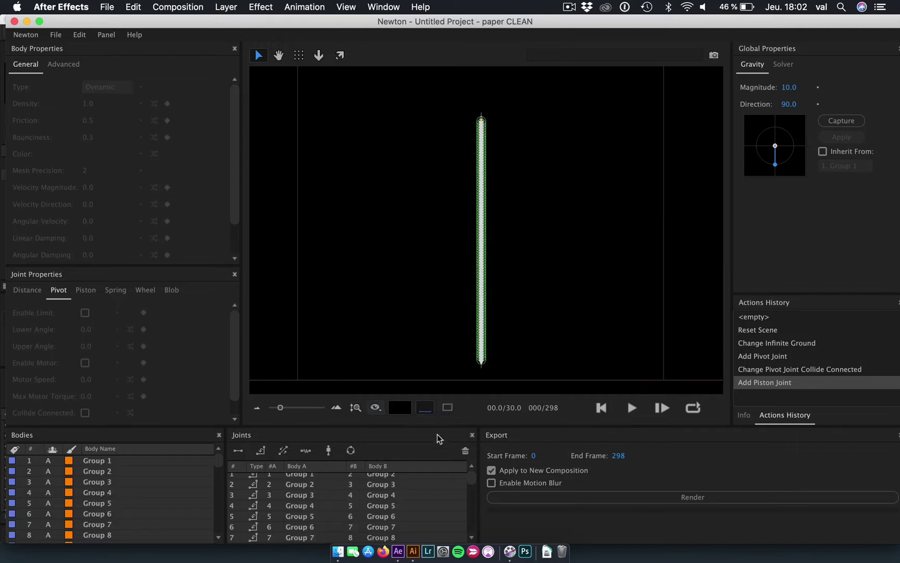
click(374, 406)
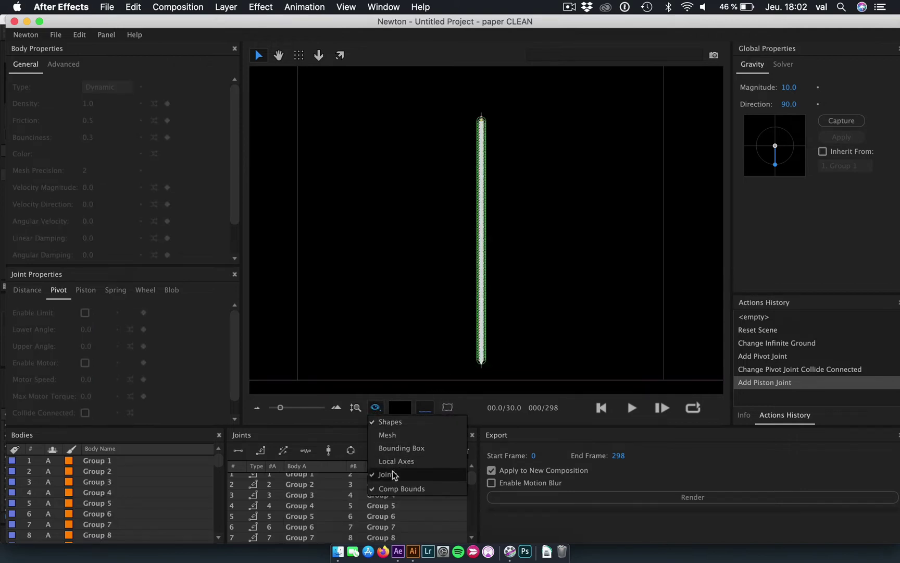
click(395, 477)
Play the chain simulation and rewind it to frame 0
click(632, 408)
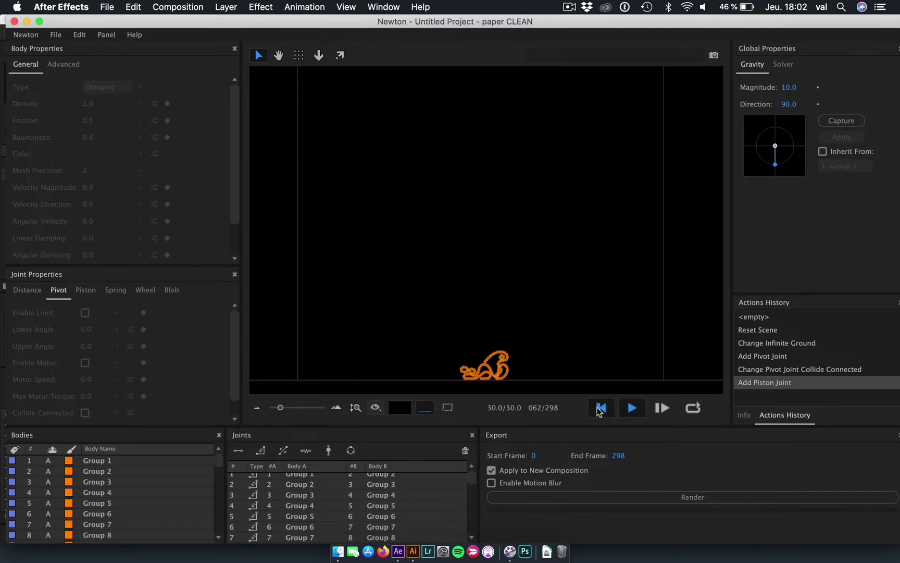
click(601, 407)
scroll(484, 357, down, 2)
scroll(482, 357, up, 3)
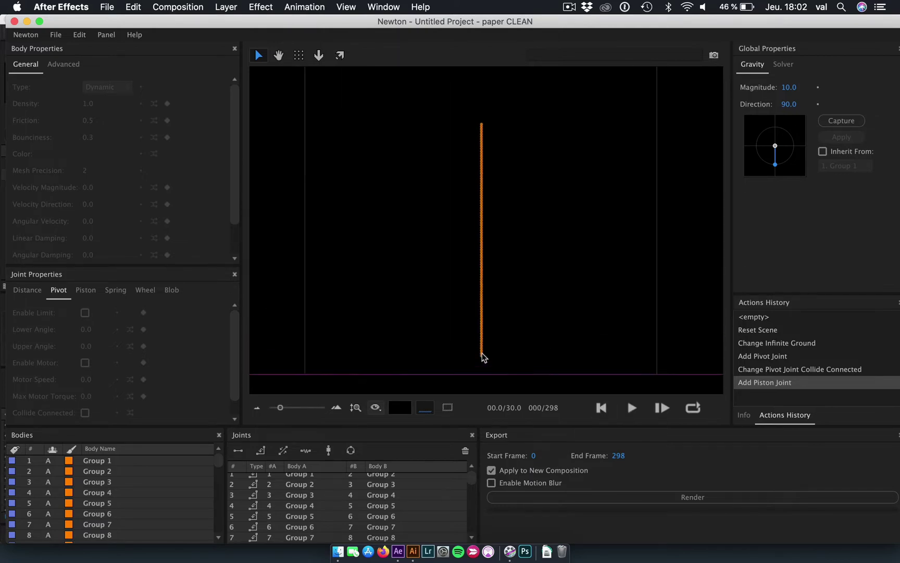
scroll(480, 357, up, 2)
Zoom and pan to the chain's bottom end and select its last link, Group 1
key(h)
drag(481, 357, 483, 312)
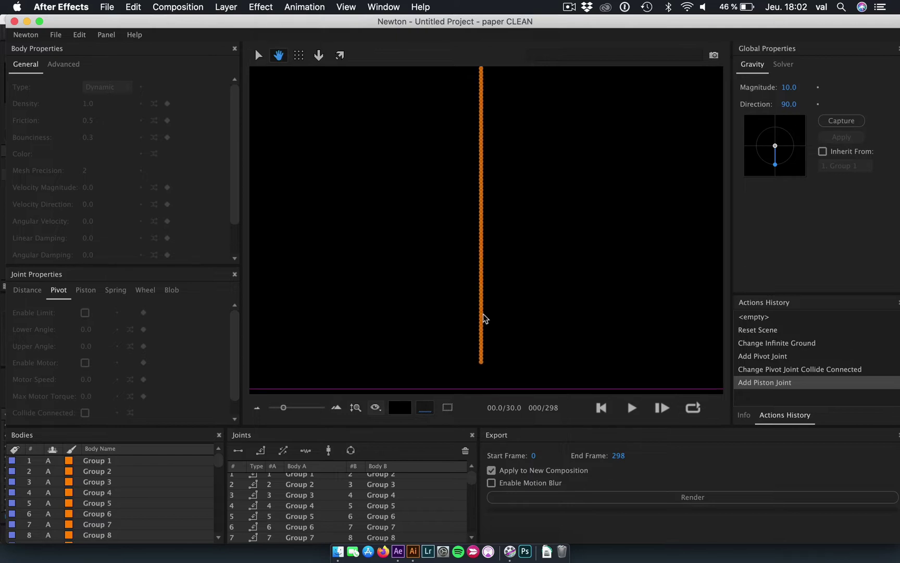
key(v)
scroll(480, 368, up, 5)
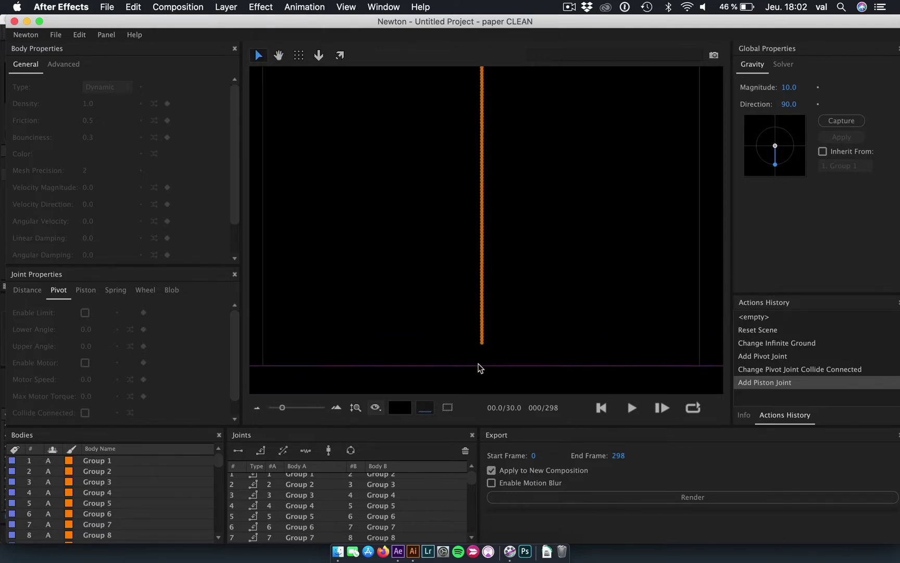
scroll(468, 359, up, 1)
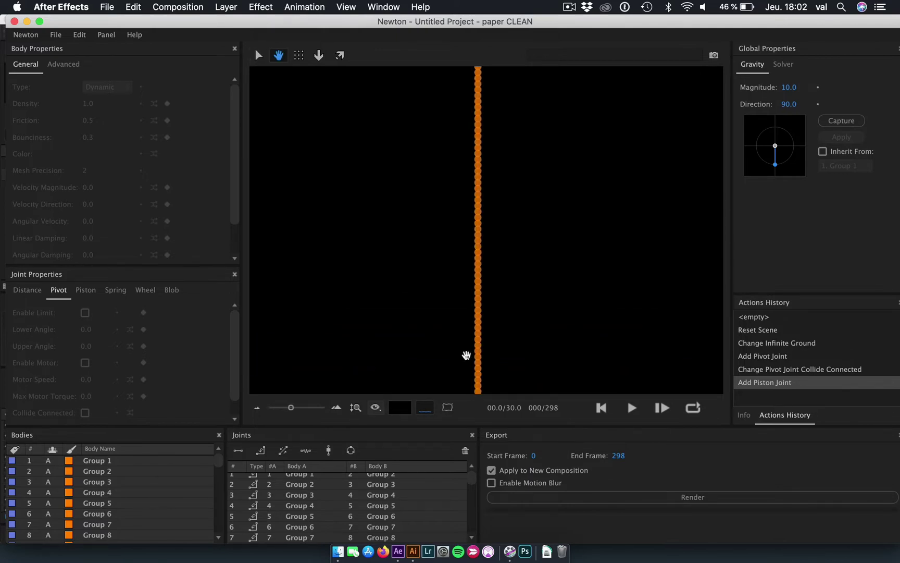
drag(466, 356, 466, 282)
click(478, 370)
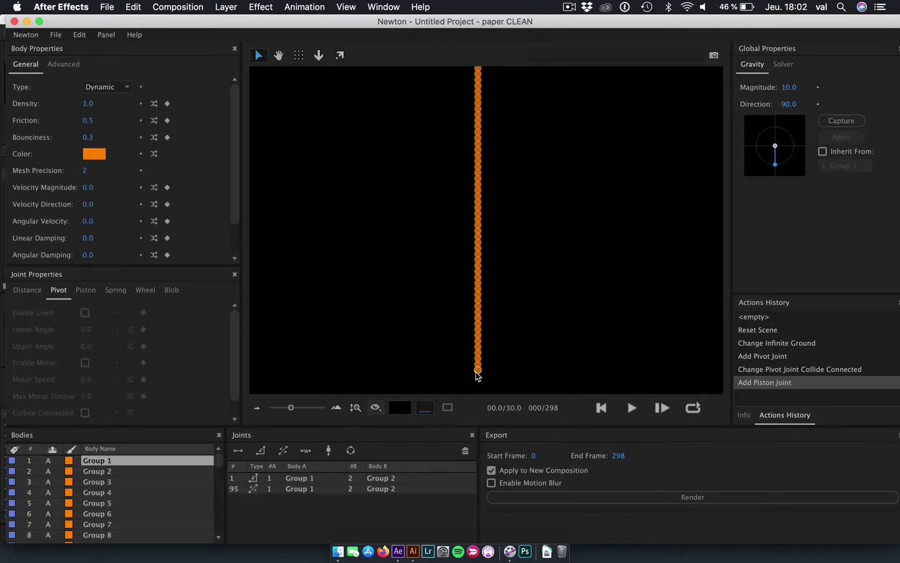
Nudge Group 1 slightly to the right three times, then deselect it
click(478, 370)
click(479, 370)
click(478, 371)
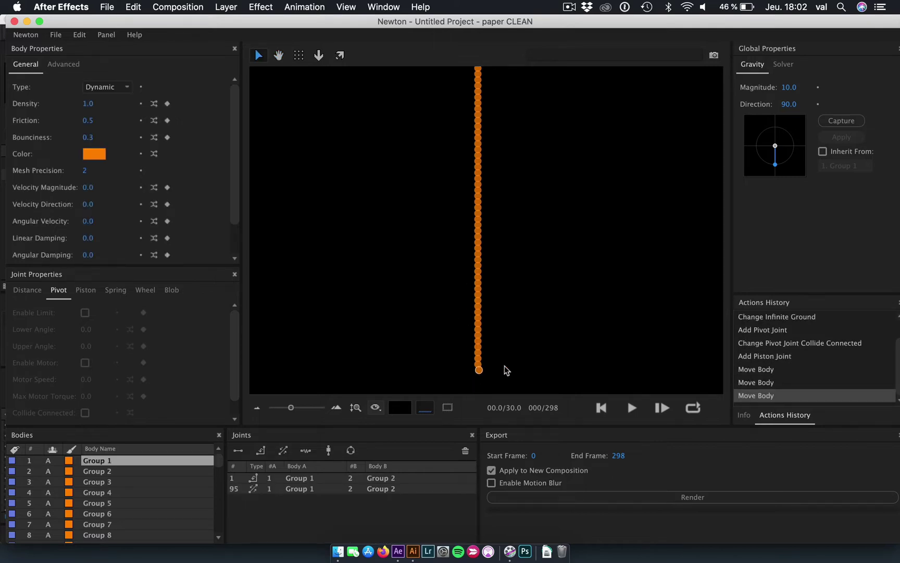
click(571, 371)
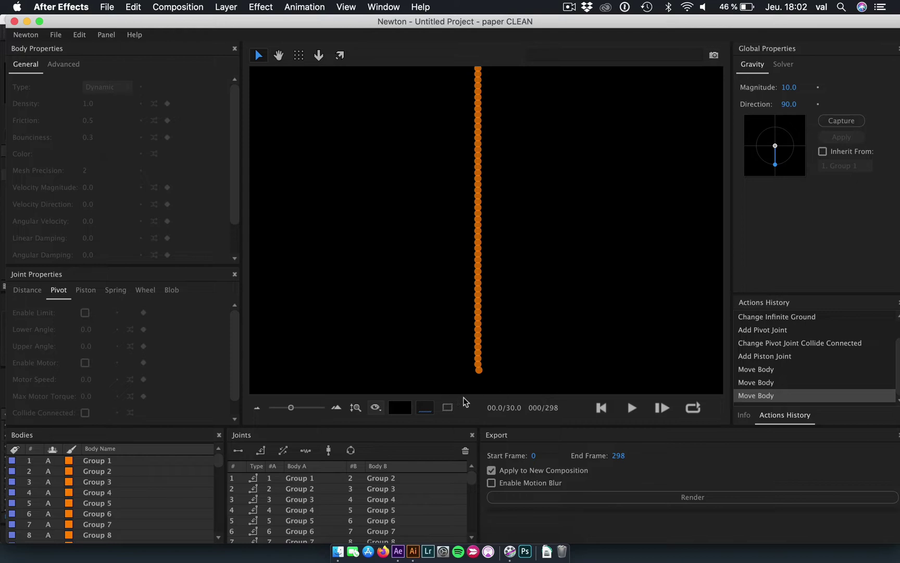
Test the chain's fall, set solver sub-steps to 7, and replay from frame 0
scroll(466, 336, down, 5)
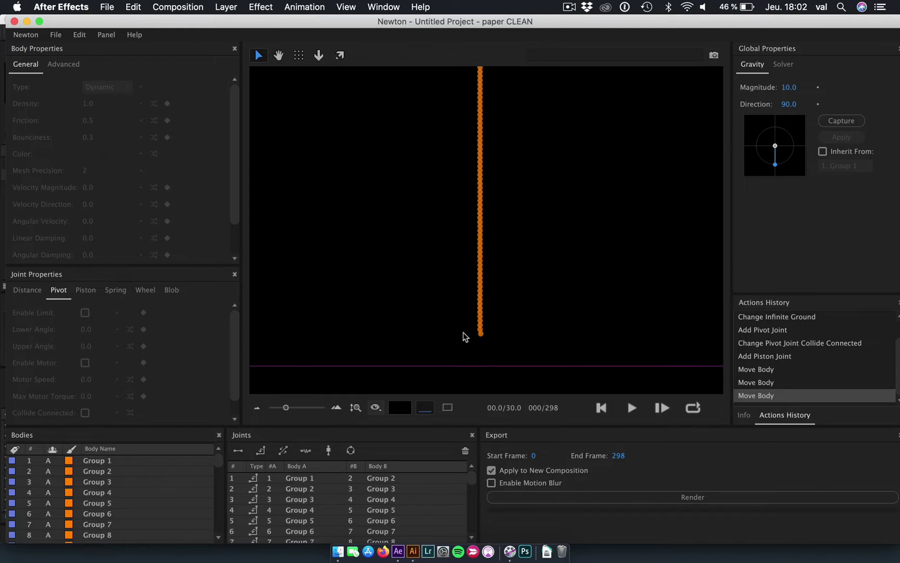
click(632, 407)
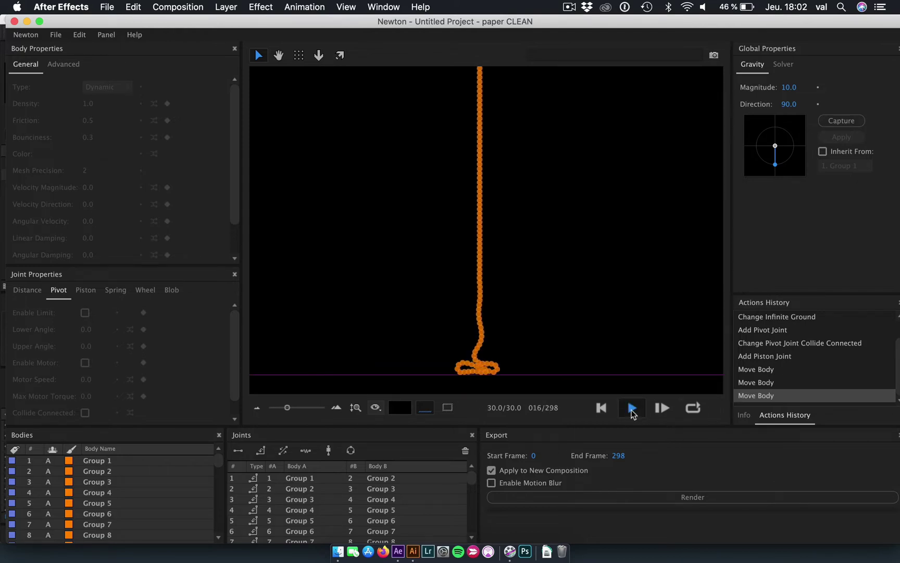
click(603, 408)
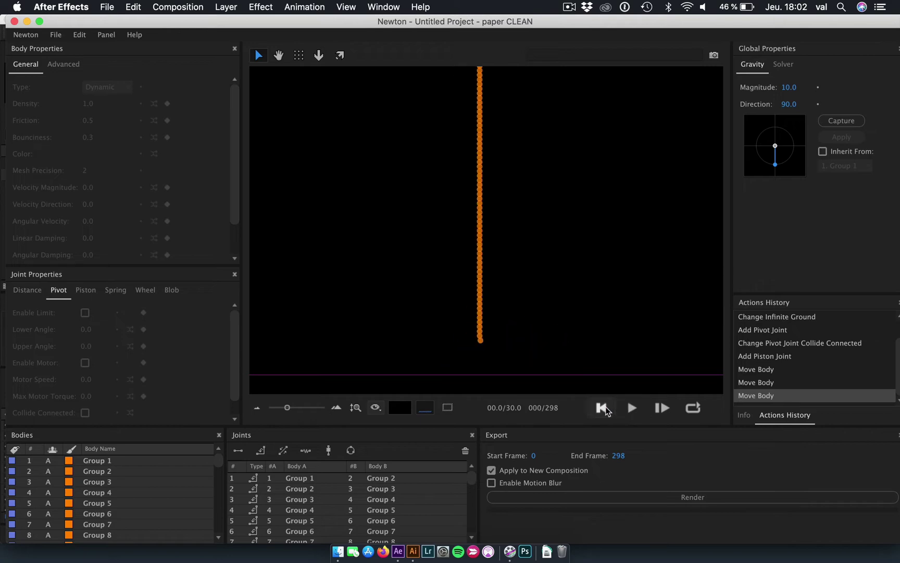
click(784, 64)
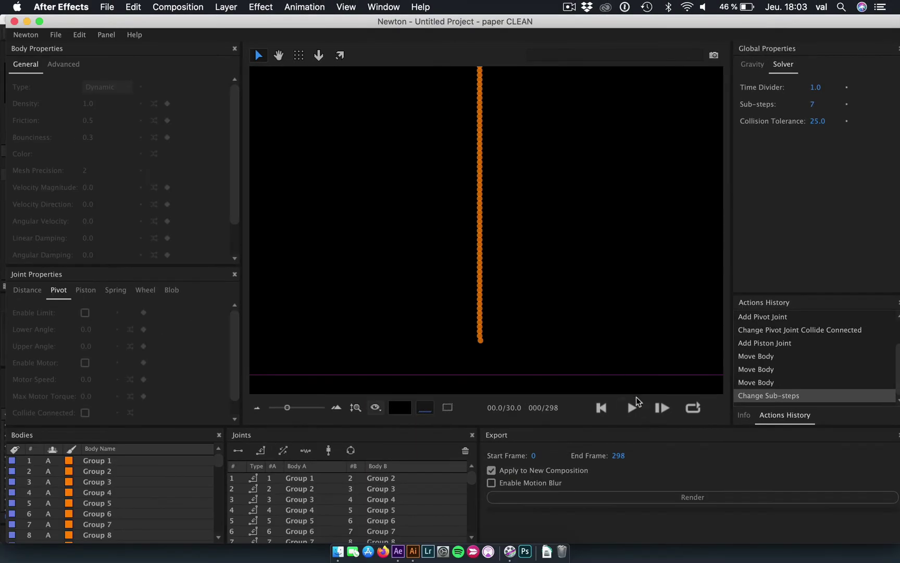
click(632, 408)
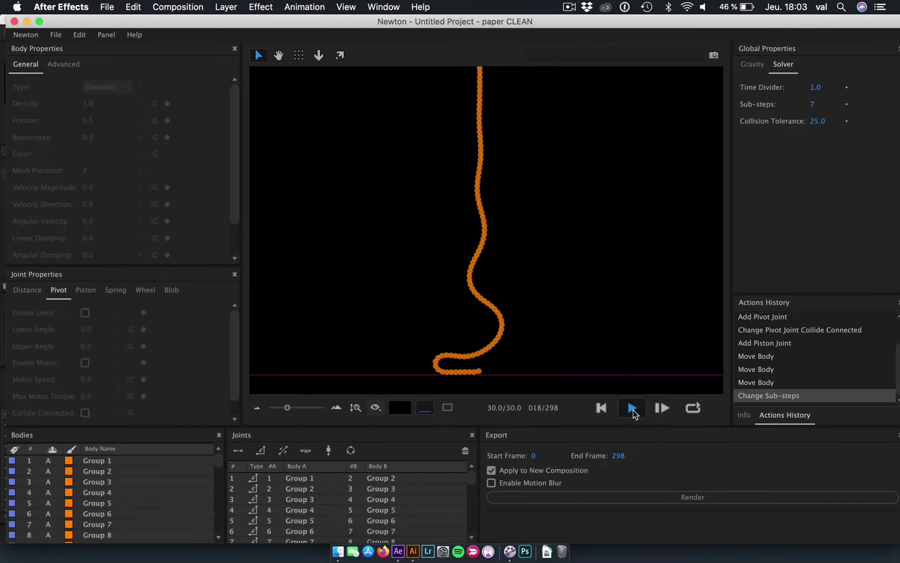
click(602, 409)
click(134, 492)
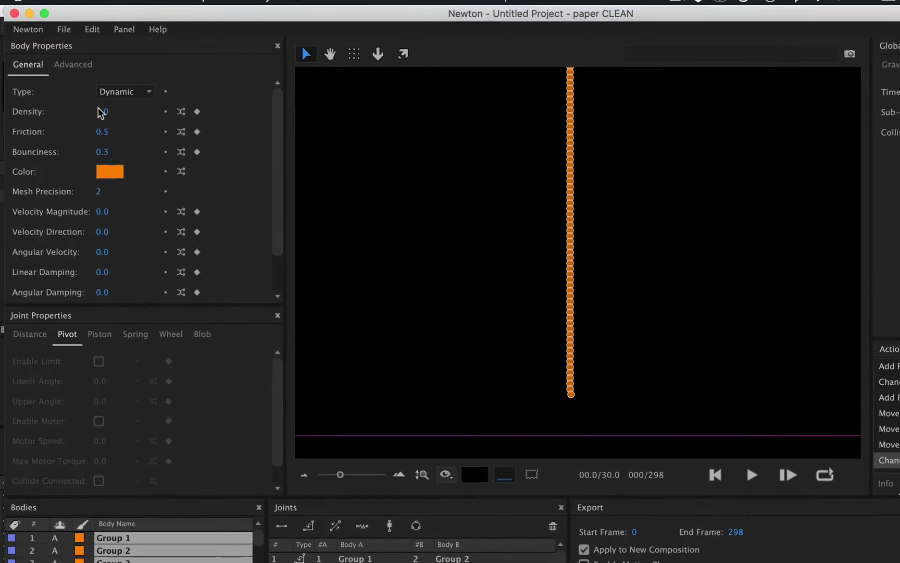
Set Body Properties to Density 0.2, Friction 0.8 and Linear Damping 2.0
click(86, 101)
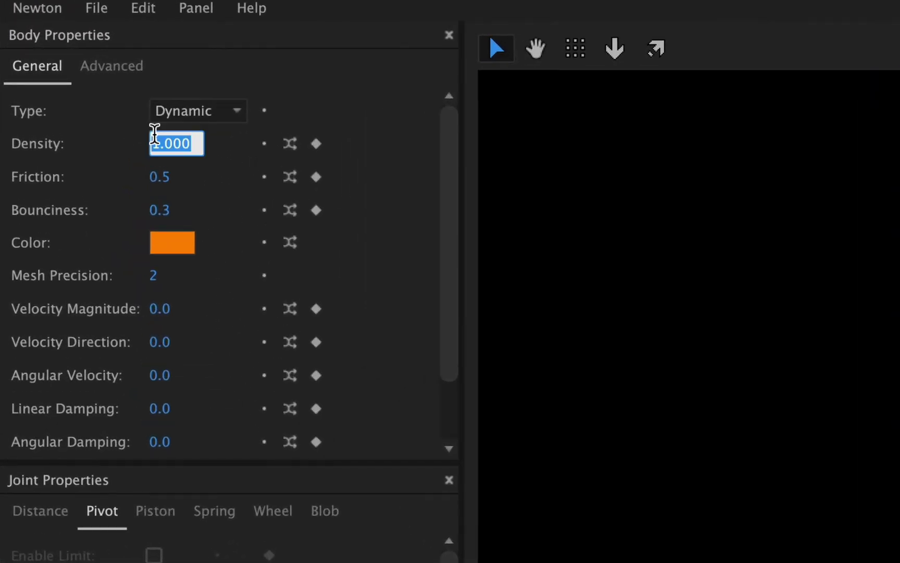
text(5)
key(Return)
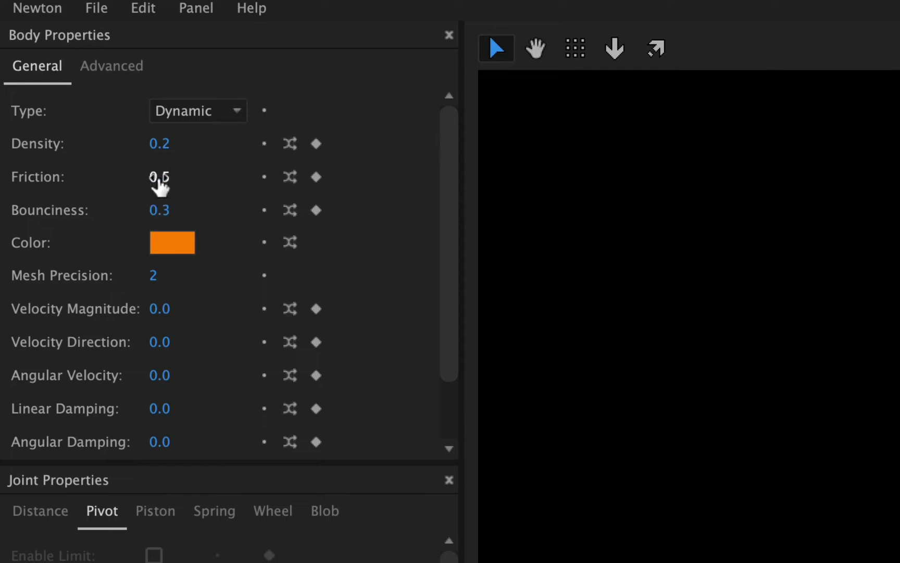
click(159, 178)
text(0)
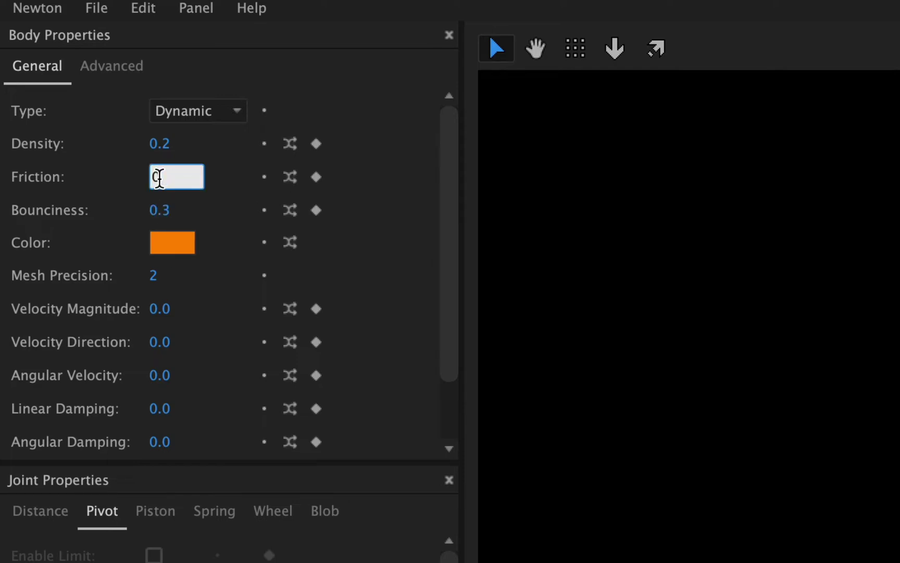
key(Return)
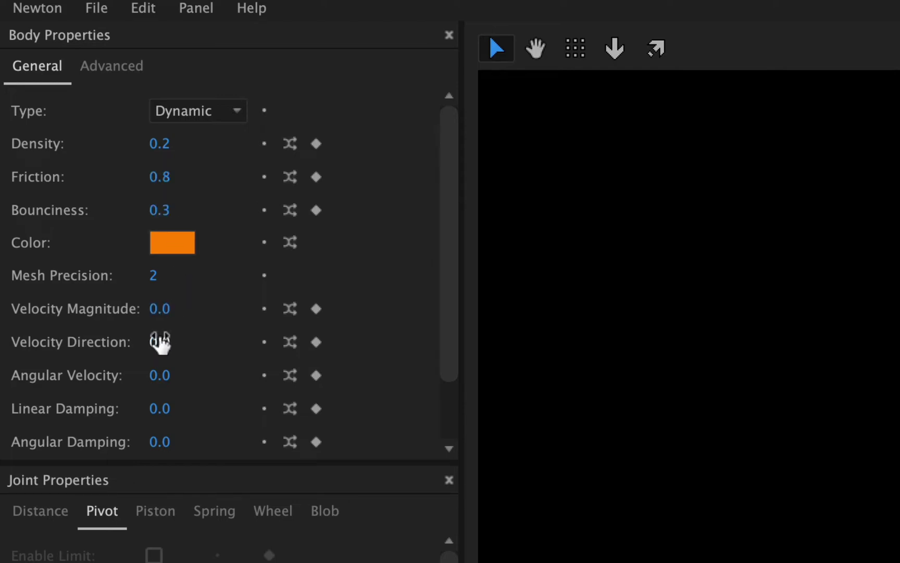
click(171, 413)
text(2)
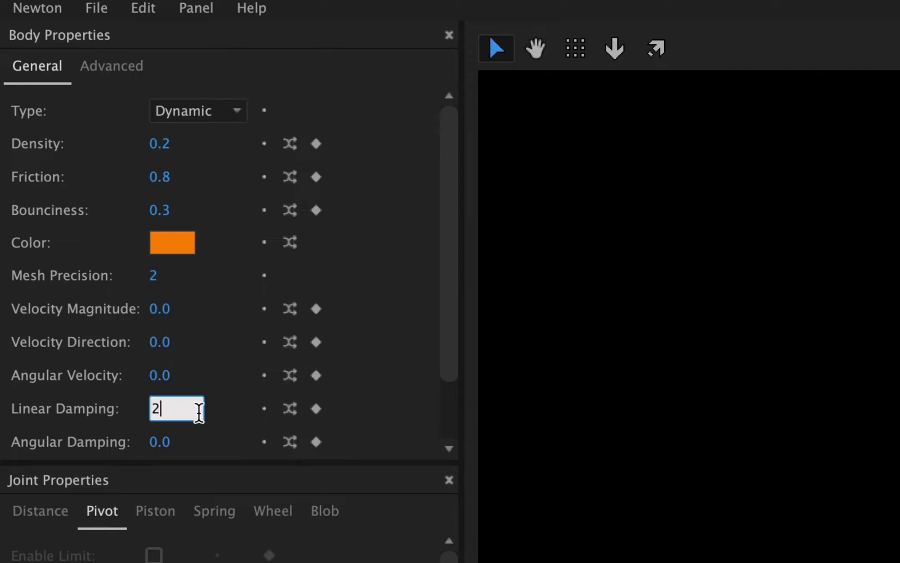
key(Return)
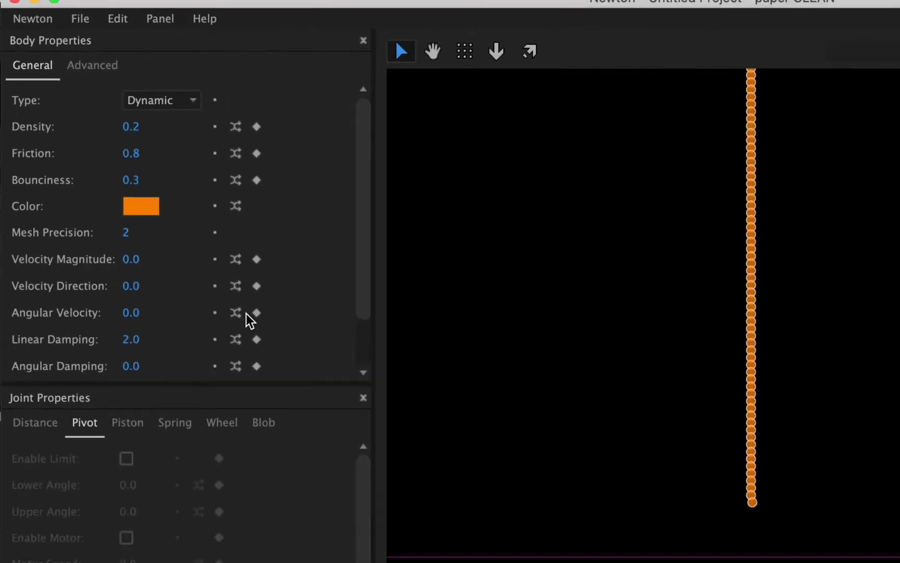
scroll(167, 223, down, 2)
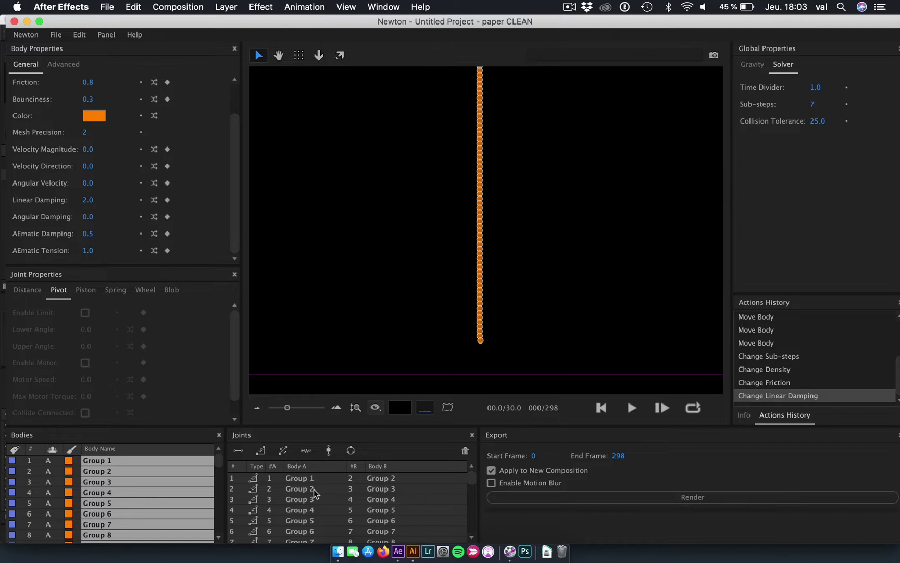
scroll(313, 499, down, 15)
scroll(310, 509, down, 15)
Turn off Collide Connected on piston joint 95 between Group 1 and Group 2
click(308, 505)
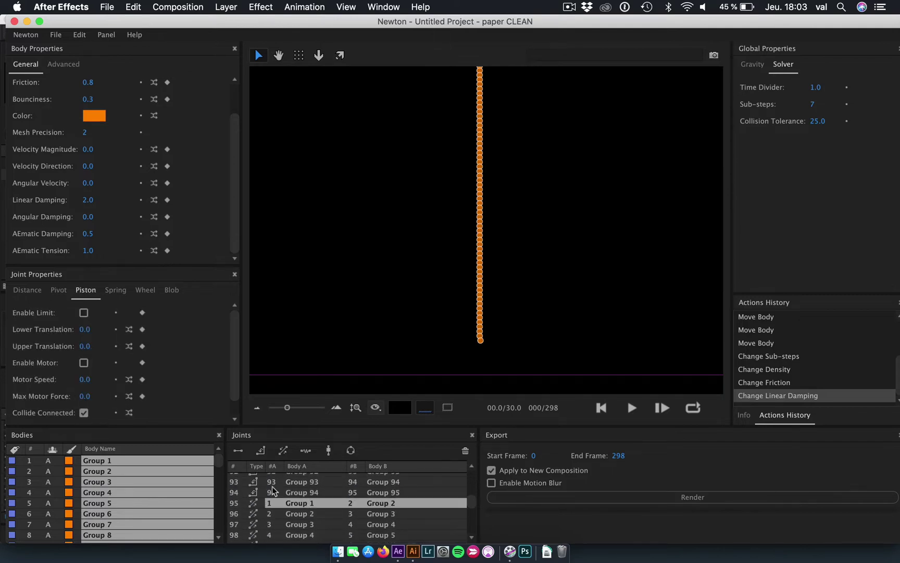
scroll(179, 415, down, 1)
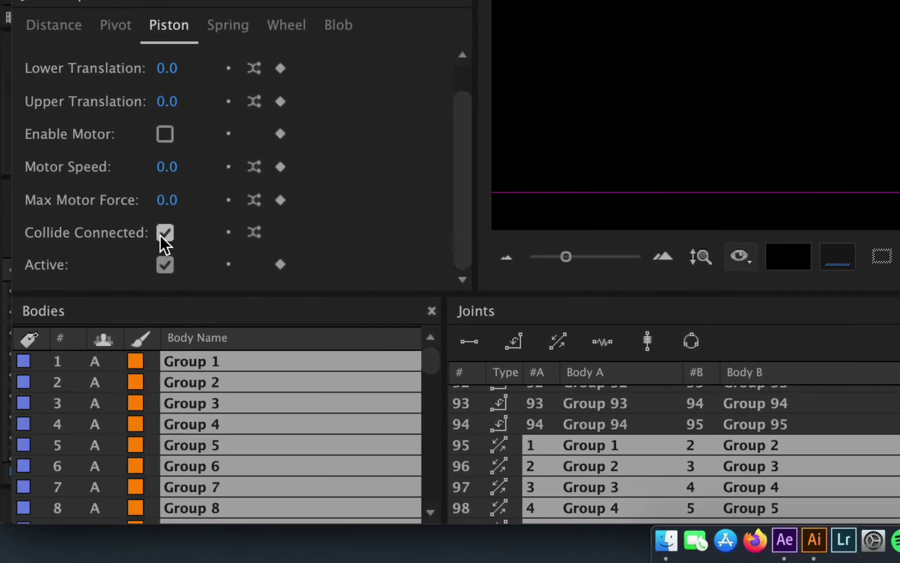
click(164, 233)
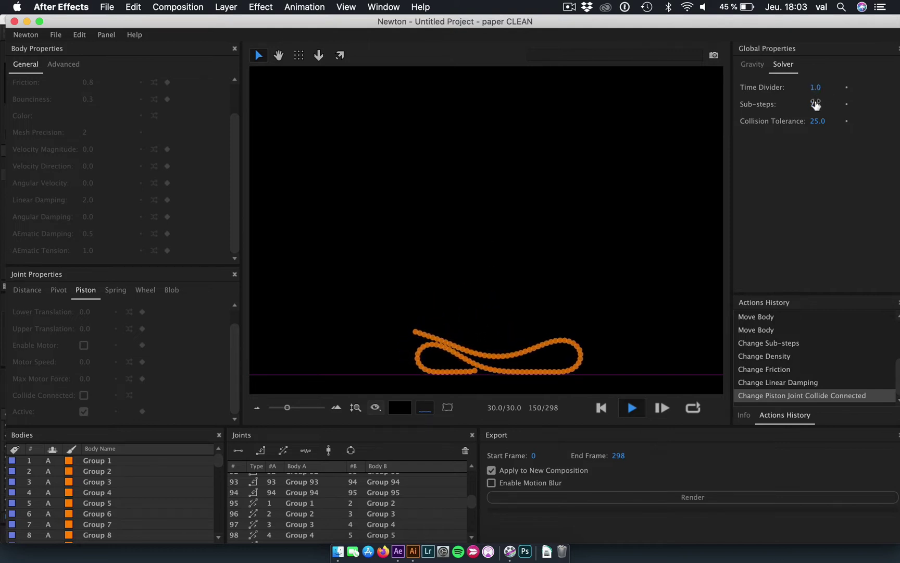
Test solver sub-steps at 5, 4 and 14, then settle on 7 and stop playback
drag(812, 104, 808, 106)
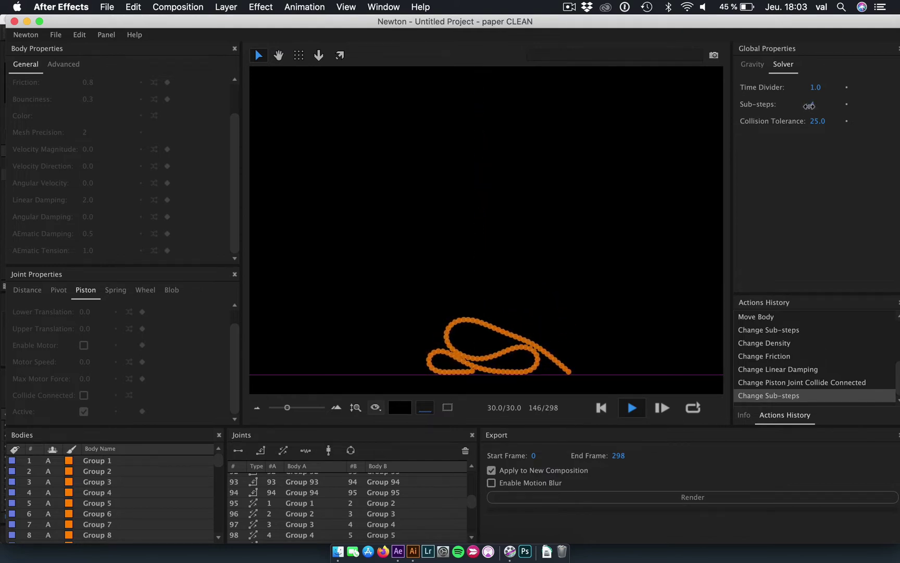
drag(809, 105, 811, 109)
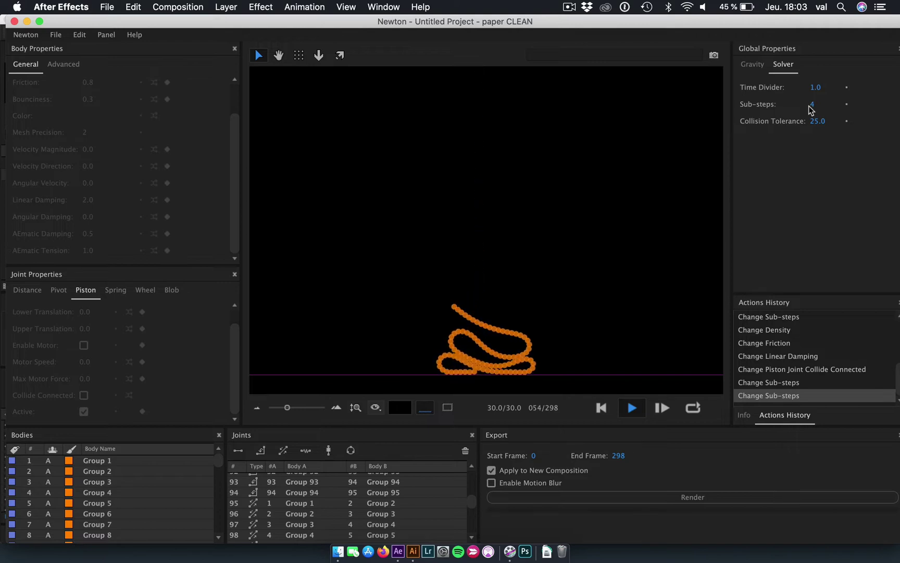
drag(811, 109, 875, 111)
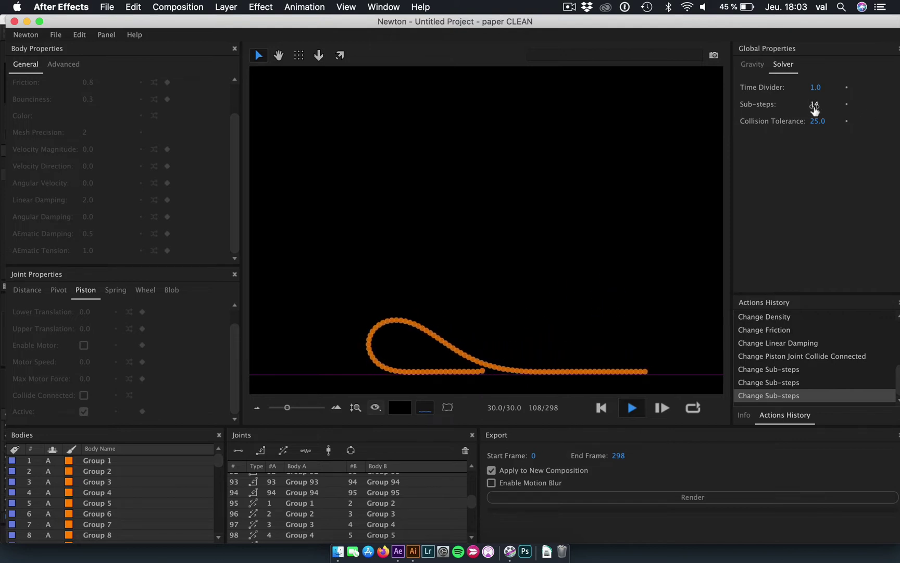
click(815, 105)
text(7)
key(Return)
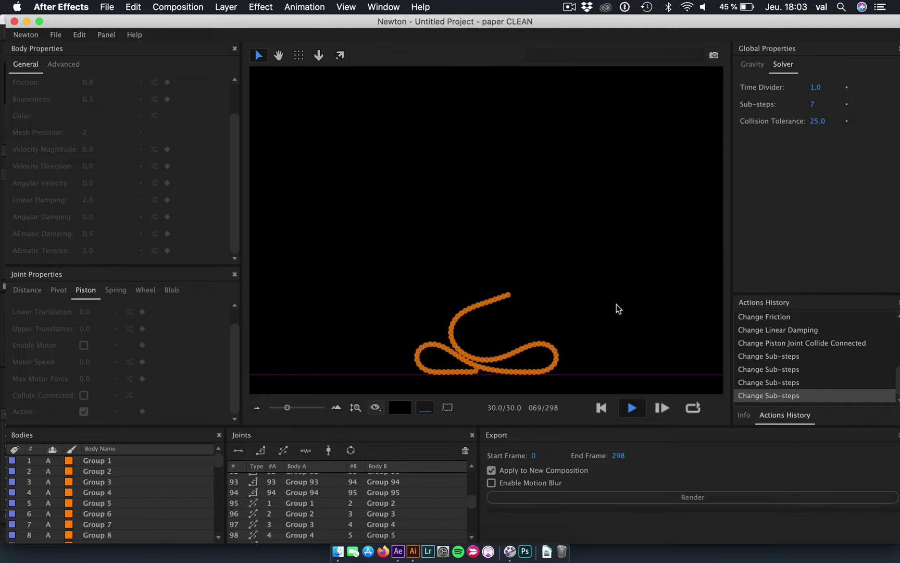
click(631, 409)
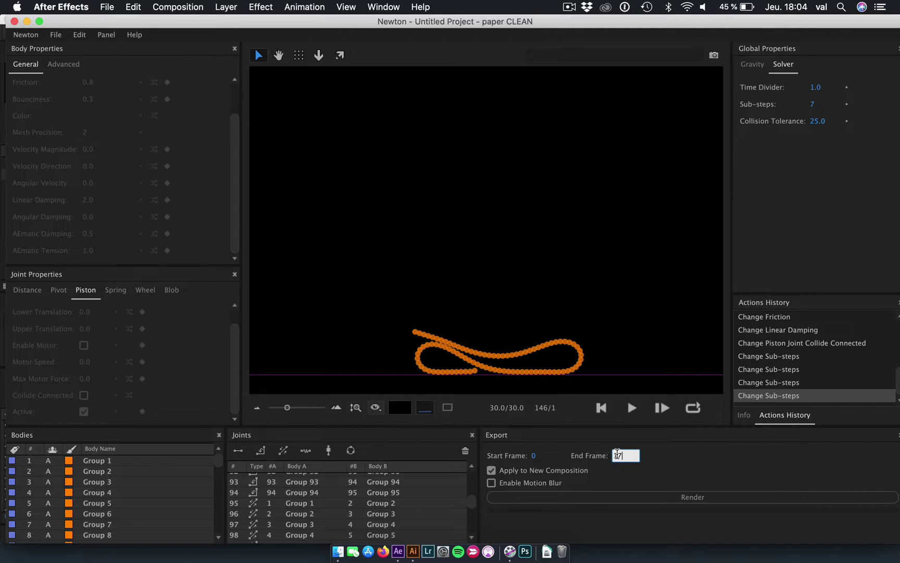
Render the Newton simulation into a new composition and rename it paper SIM
click(701, 498)
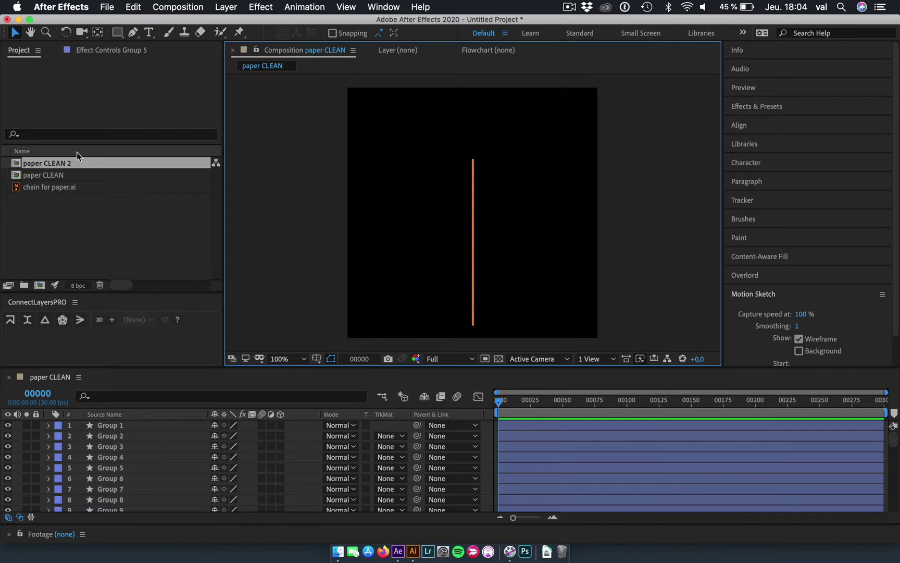
click(65, 165)
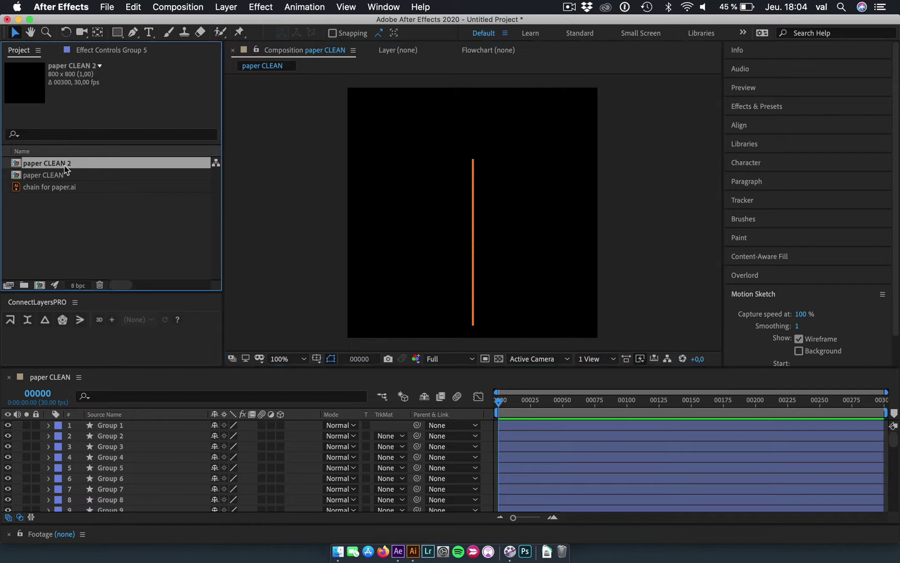
double_click(64, 165)
key(super+k)
text(paper SIM)
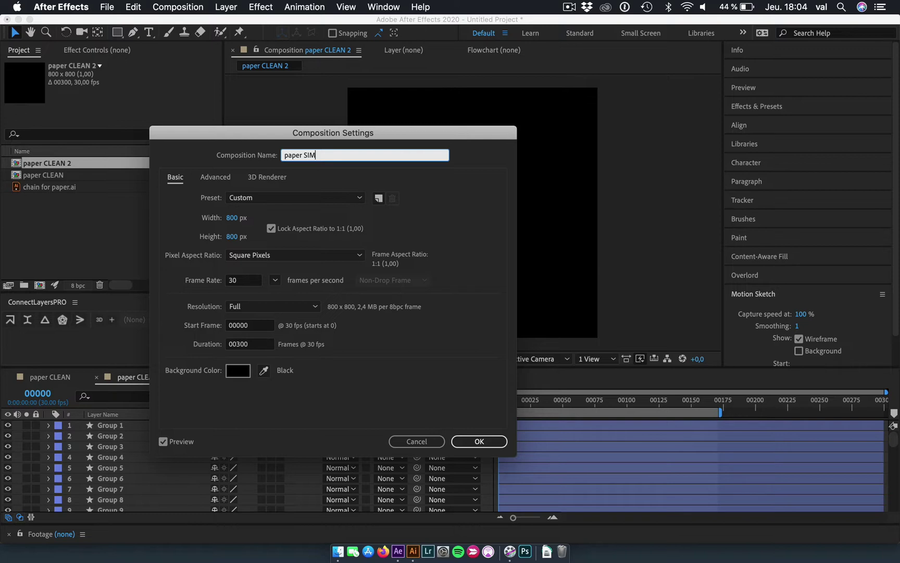
key(Return)
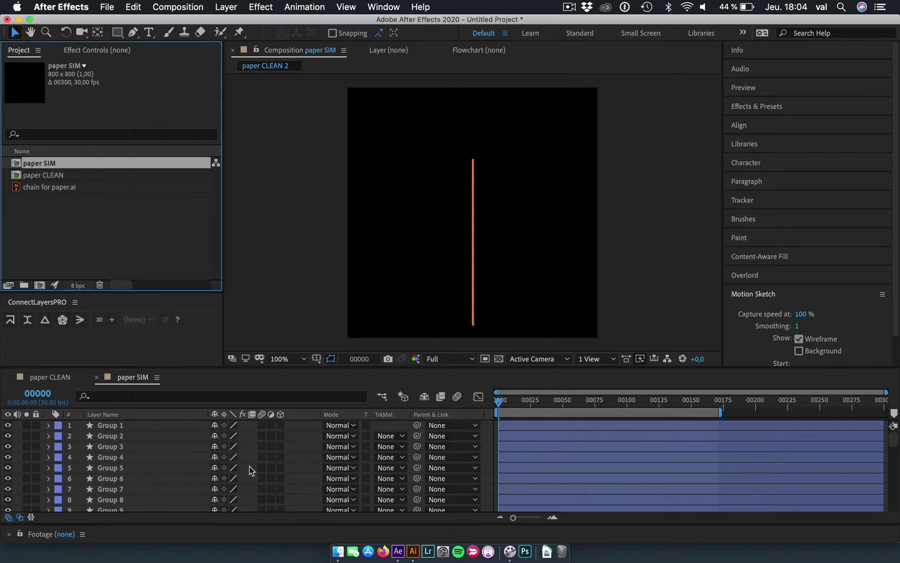
Preview the rope simulation, stop at frame 143, and select the Group 1 layer
click(337, 330)
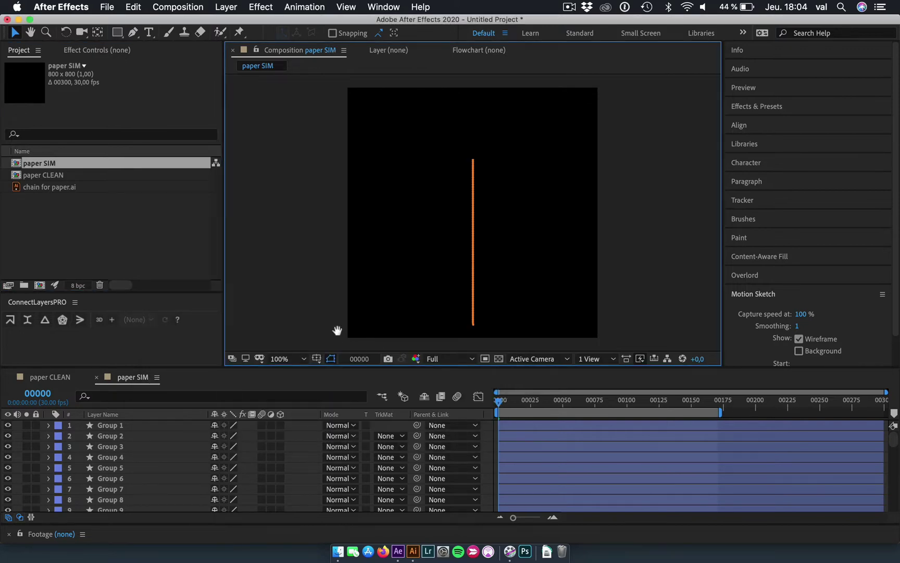
key(space)
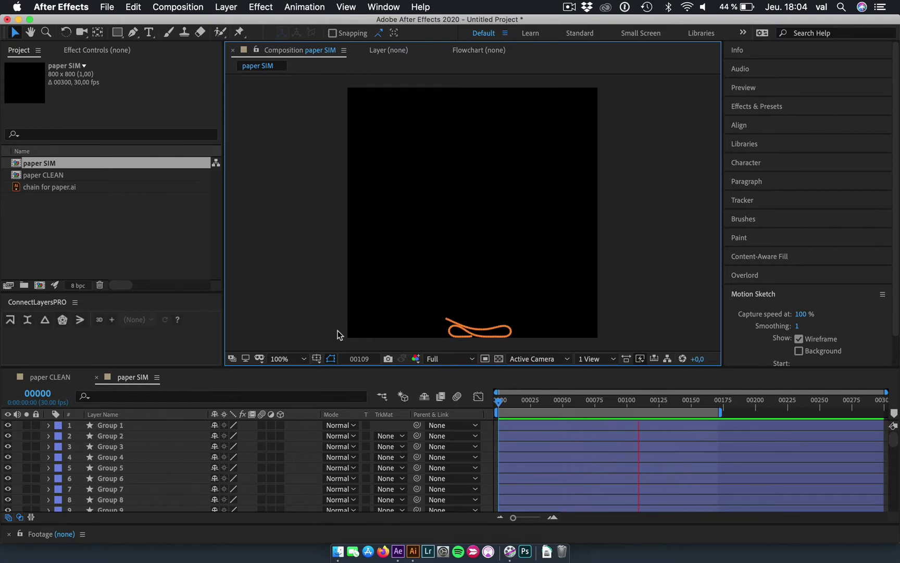
key(space)
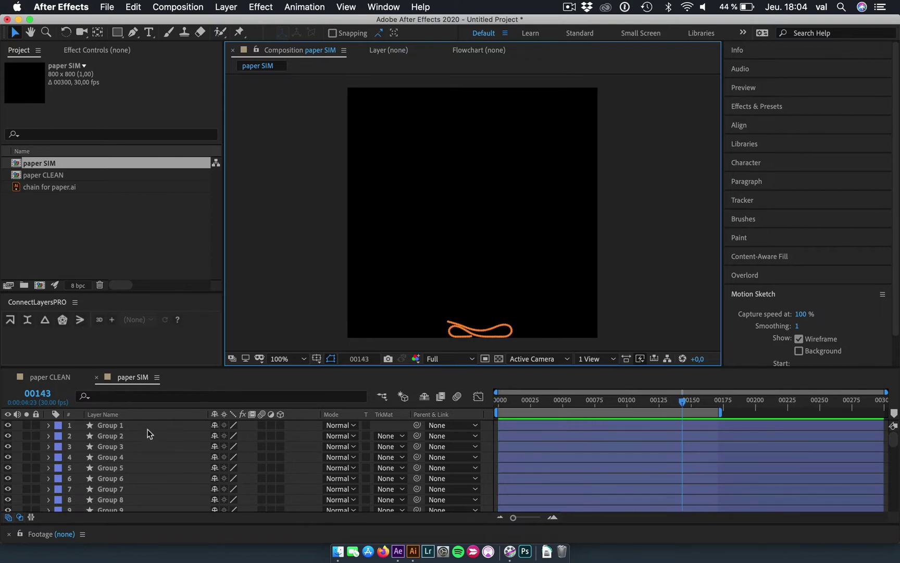
click(148, 426)
Give all the group layers the Cyan label
key(super+a)
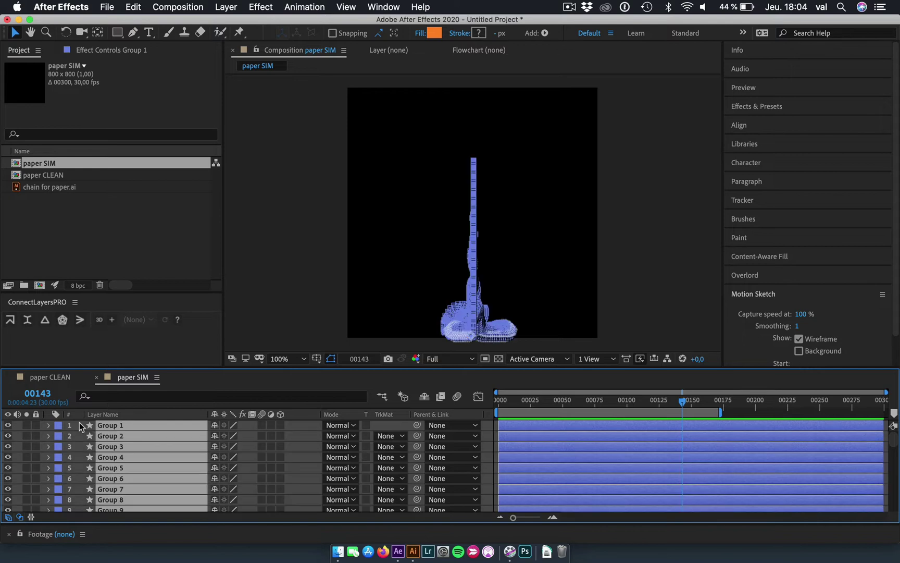
click(58, 429)
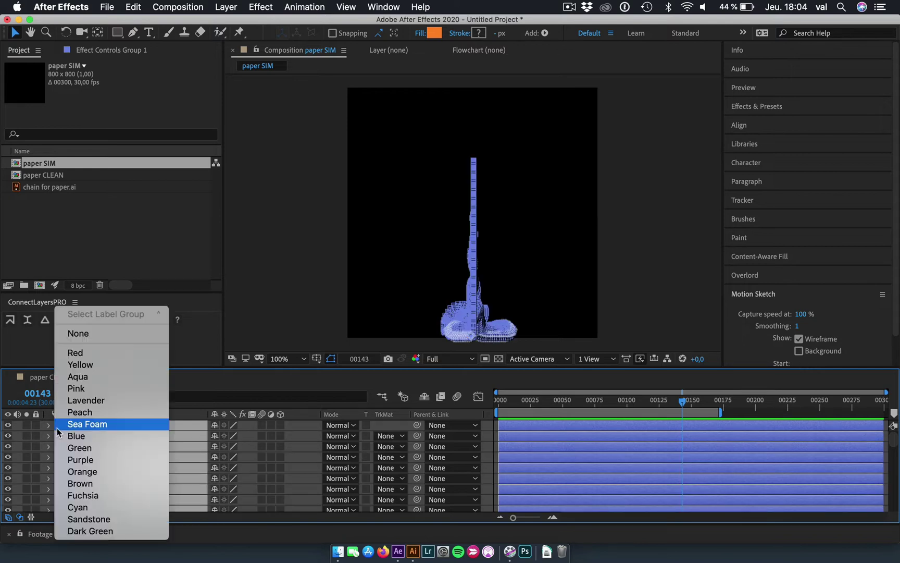
click(114, 506)
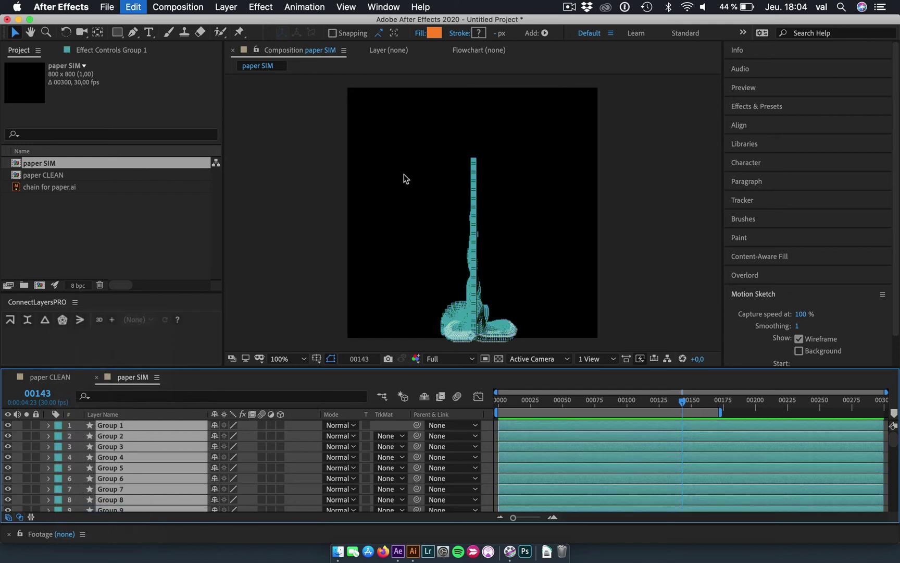
click(318, 206)
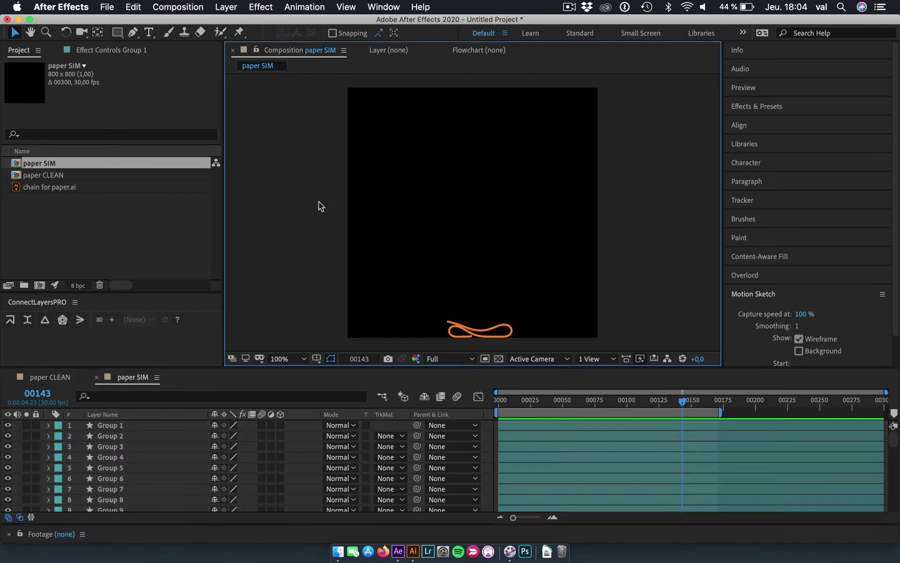
Connect the chain pieces at frame 0 into a Chain 1 line layer and hide the Group layers
click(511, 401)
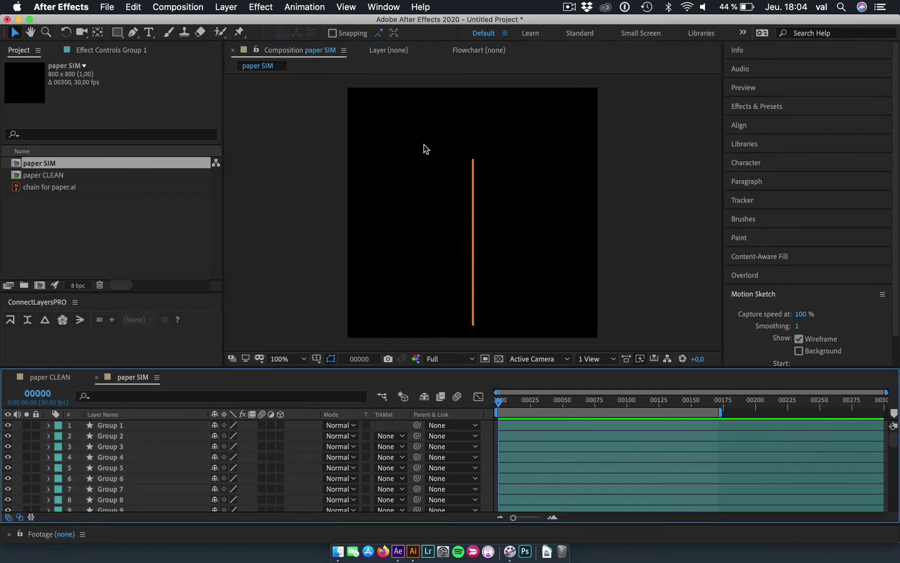
drag(424, 145, 495, 334)
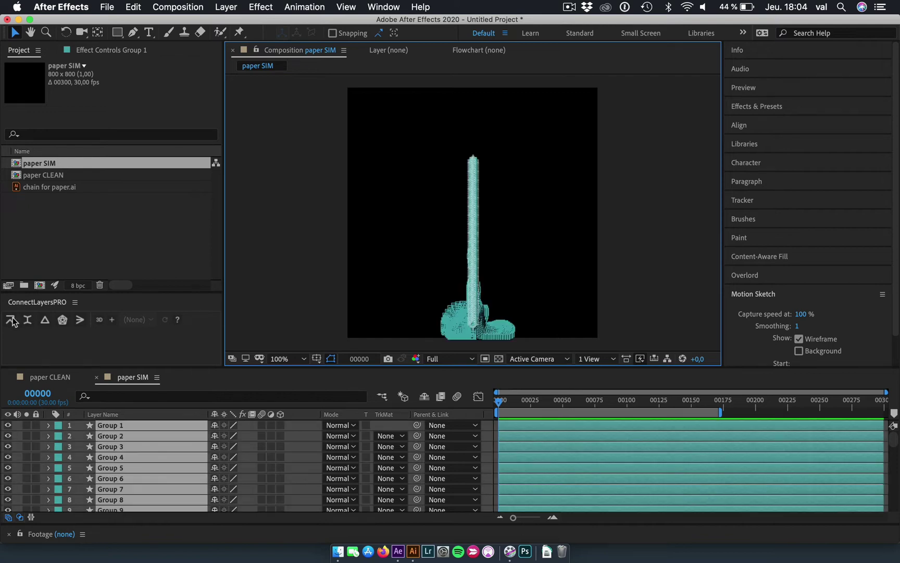
click(11, 320)
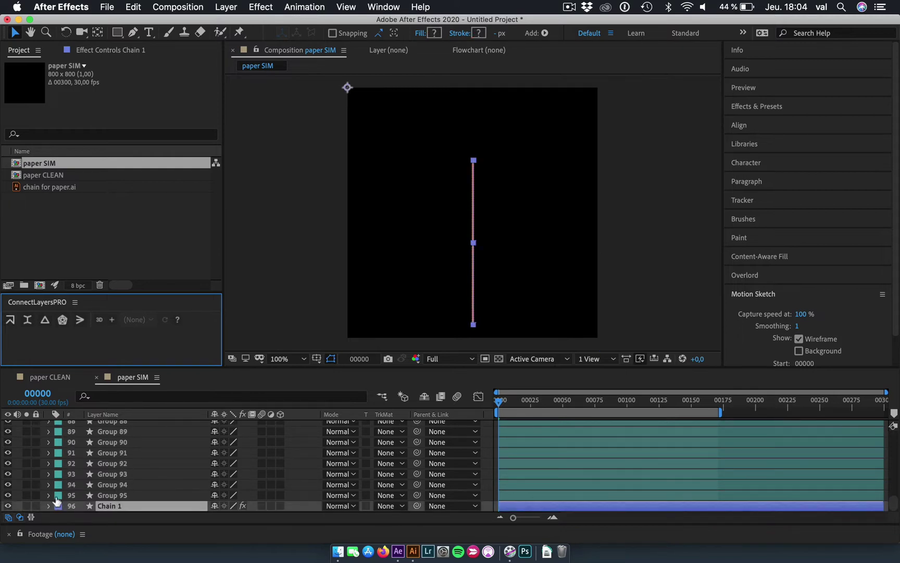
click(55, 496)
key(Escape)
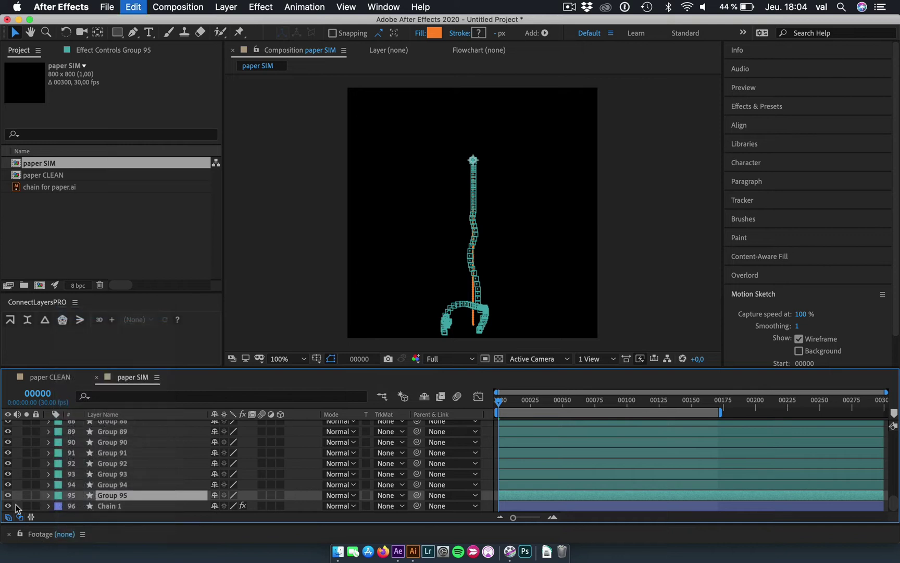
alt+click(8, 506)
Turn on Curviness for Chain 1 with the Auto Bezier Tension function
click(115, 507)
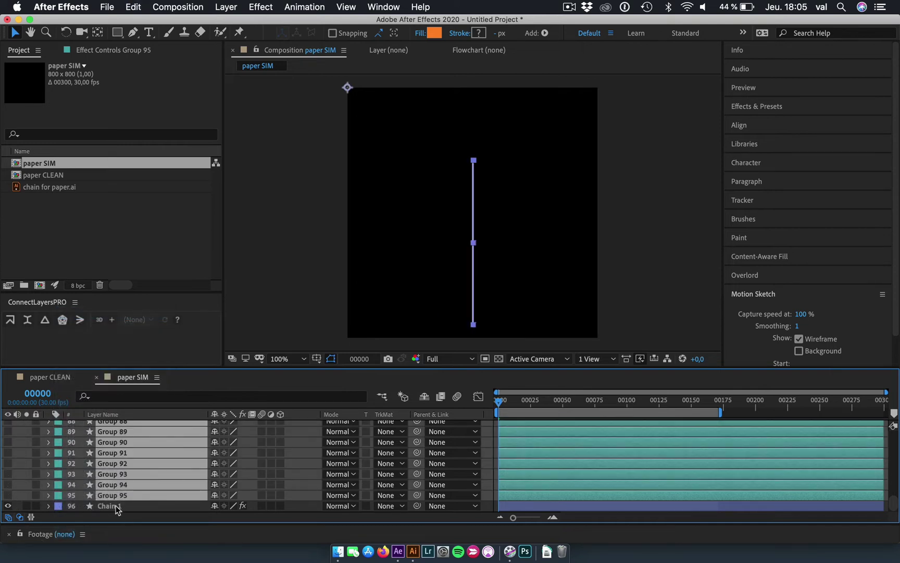
click(98, 49)
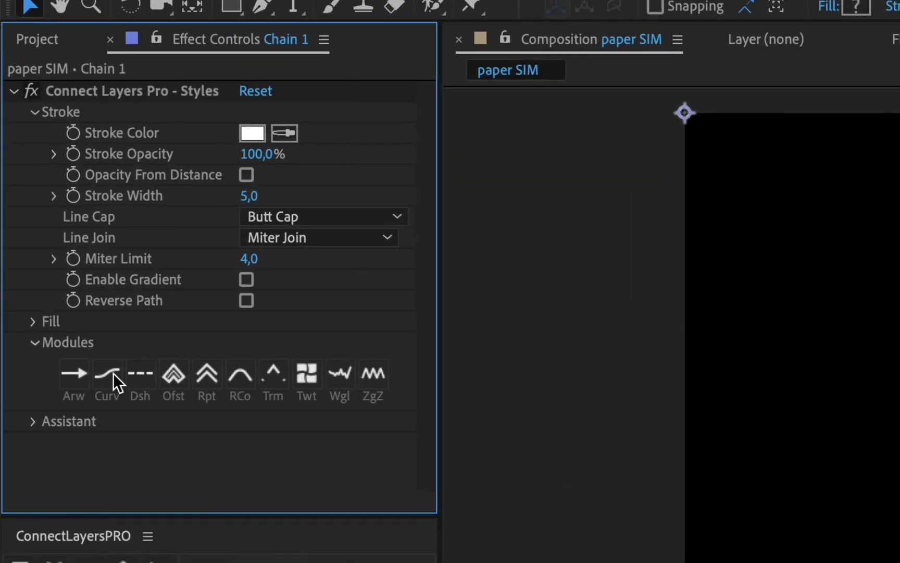
click(113, 373)
click(356, 441)
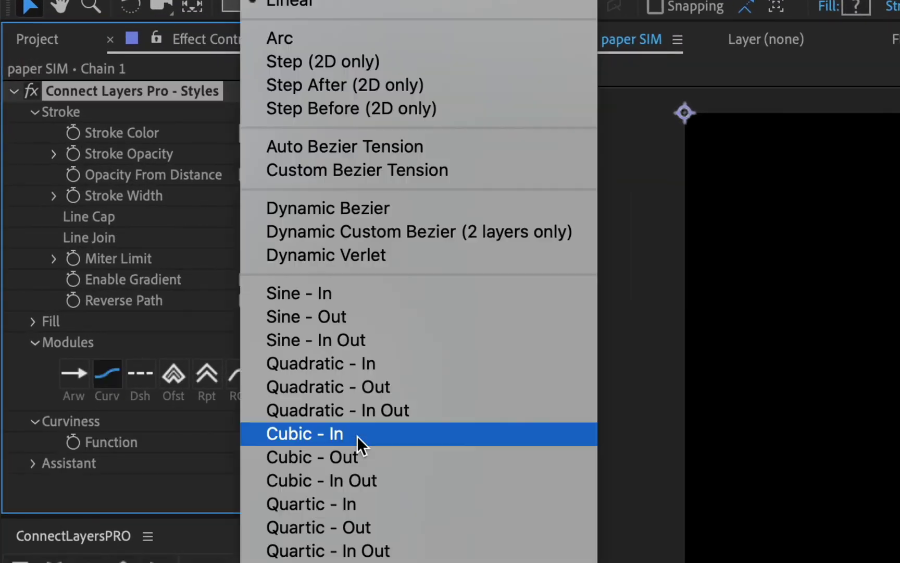
click(393, 145)
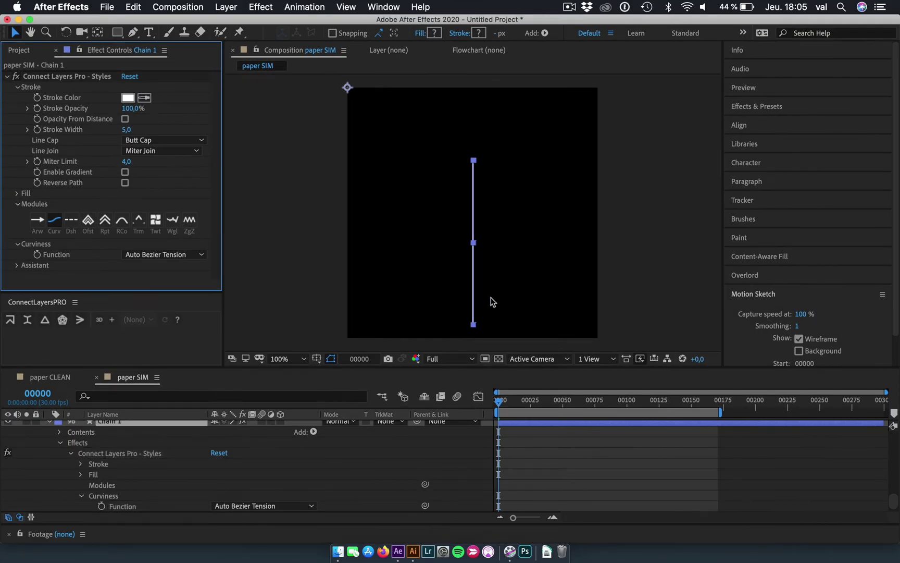
Zoom to 400%, frame the line's bottom end, and preview the curving chain
key(period)
key(period)
click(521, 319)
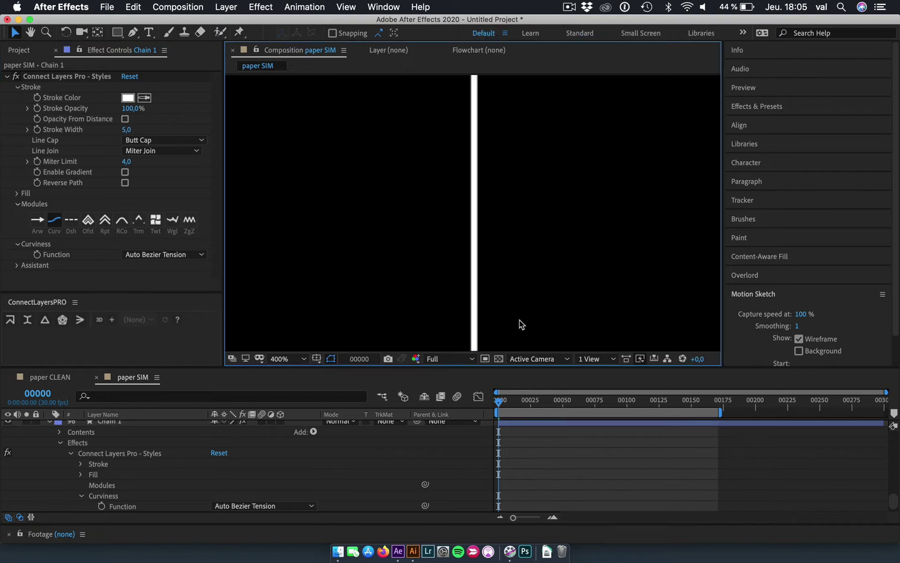
key(h)
drag(516, 267, 518, 164)
drag(519, 245, 516, 110)
drag(516, 203, 515, 227)
key(v)
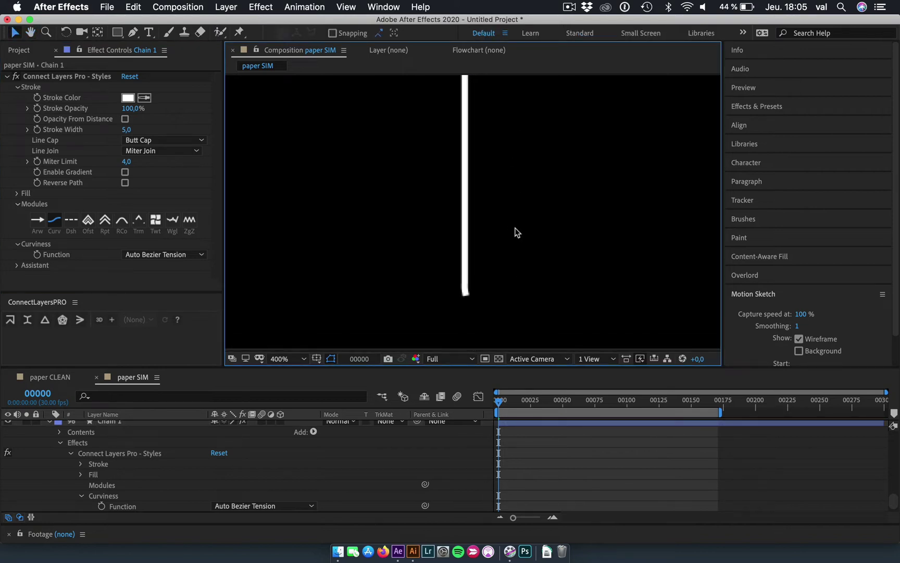
key(space)
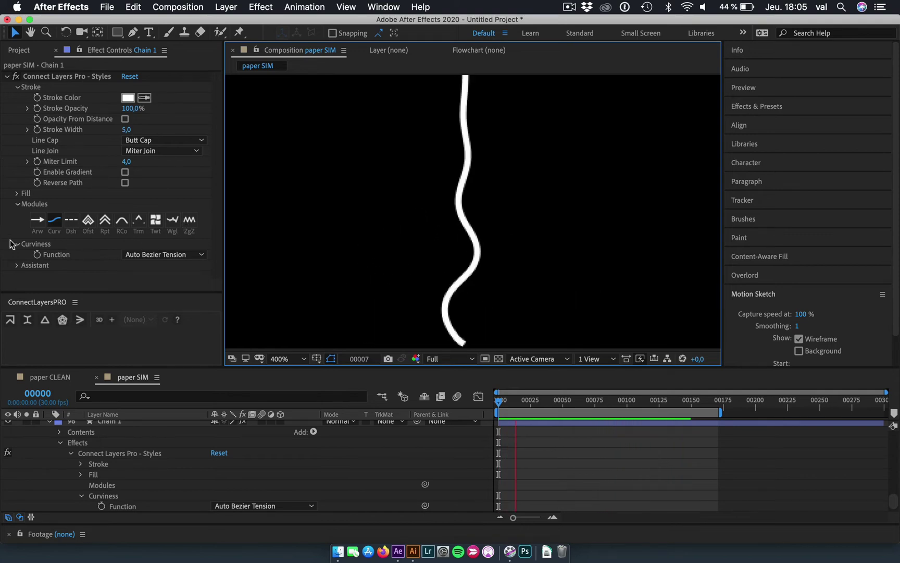
click(16, 265)
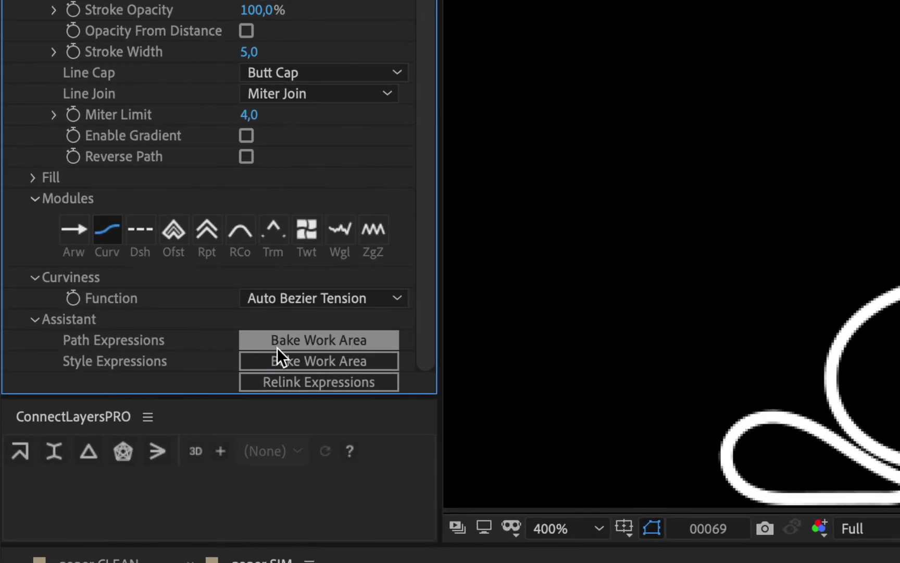
Bake the chain's path expressions into keyframes and select the Group layers by label group
click(277, 347)
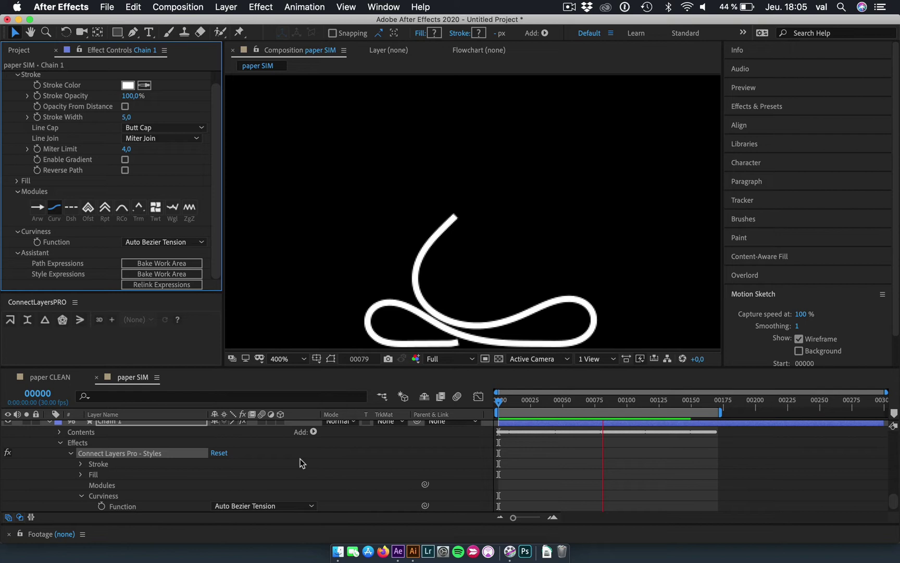
click(303, 458)
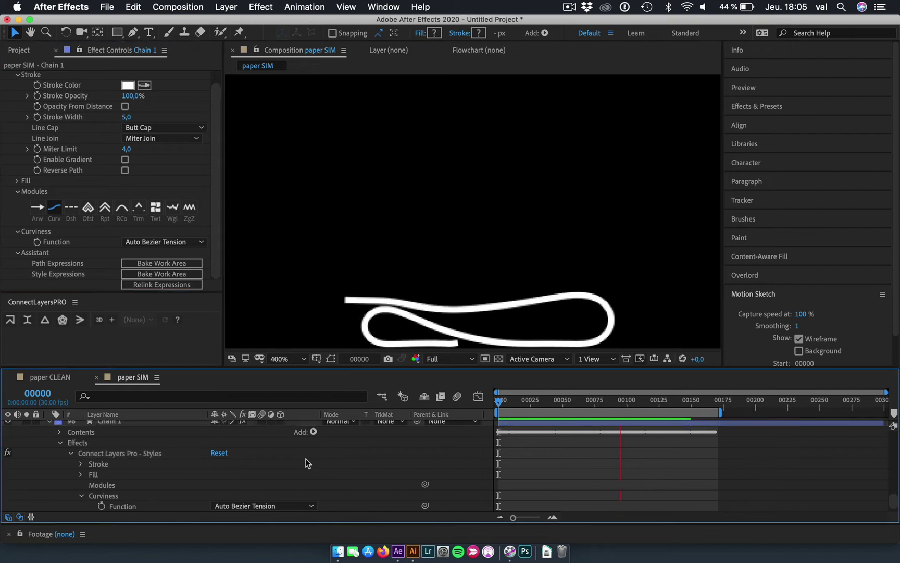
scroll(97, 442, up, 3)
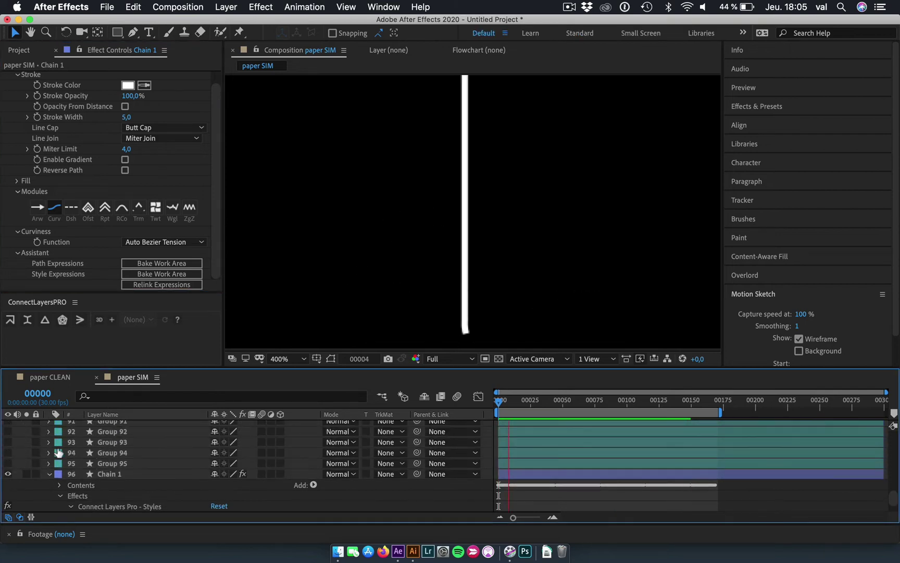
click(56, 442)
click(101, 333)
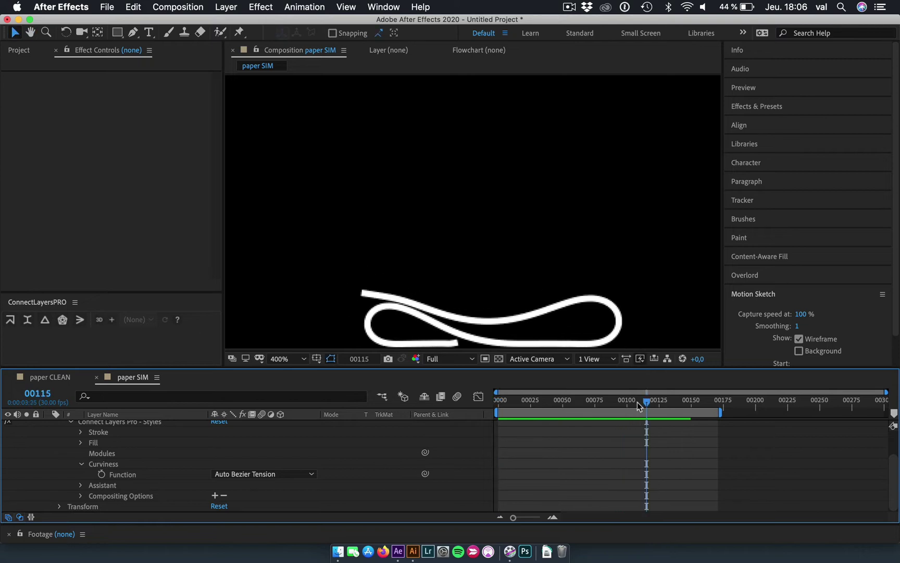
Return the view to 100% and replace Chain 1's Position expression with a fixed 400, 400
key(space)
key(comma)
key(comma)
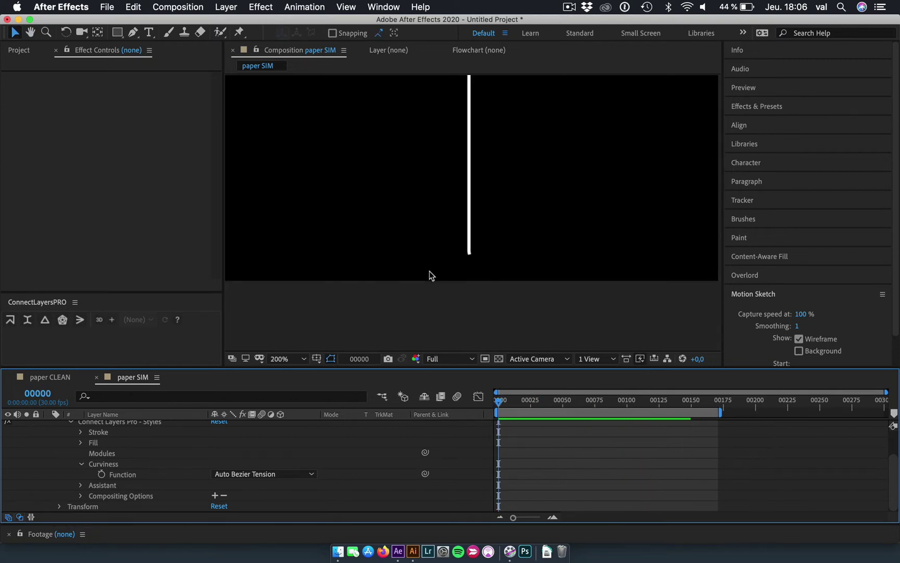
key(comma)
key(comma)
drag(446, 171, 438, 250)
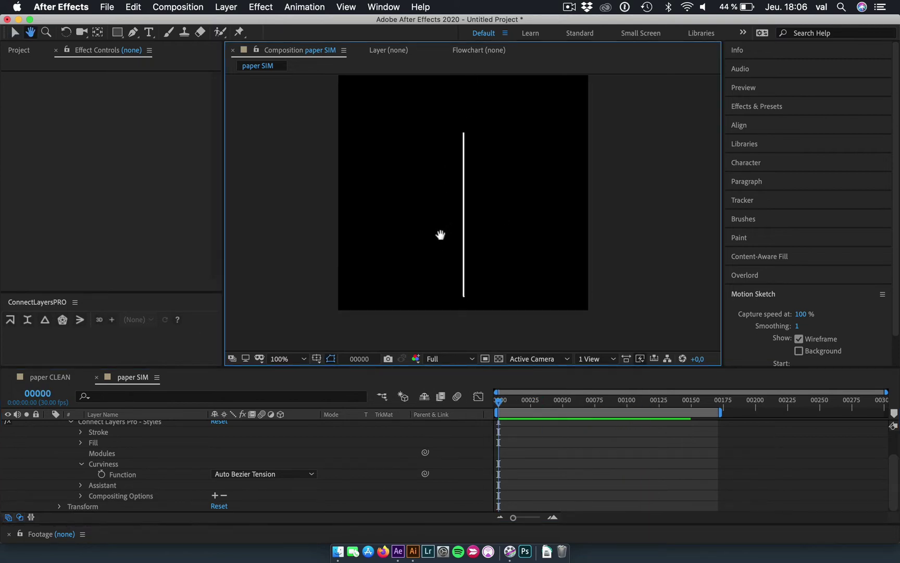
key(v)
scroll(195, 491, up, 3)
click(112, 424)
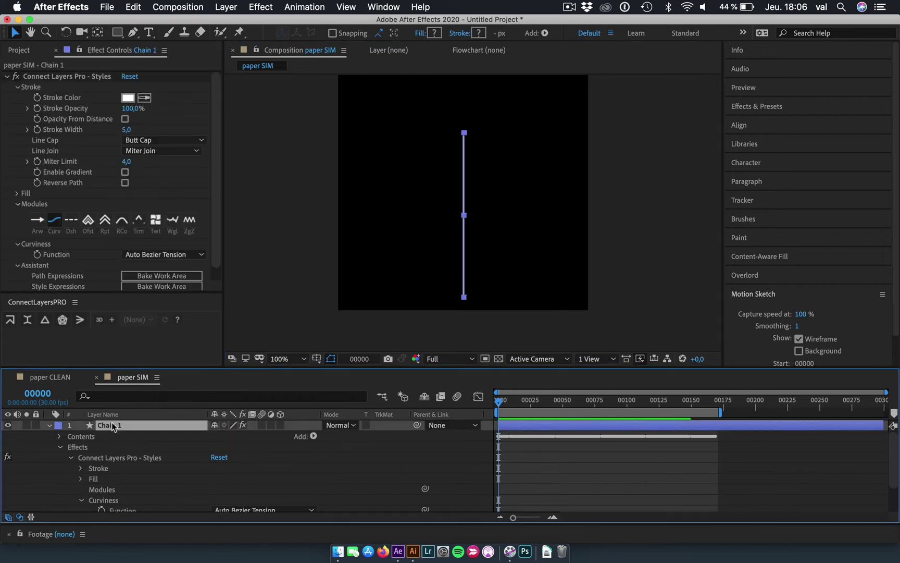
key(p)
alt+click(81, 437)
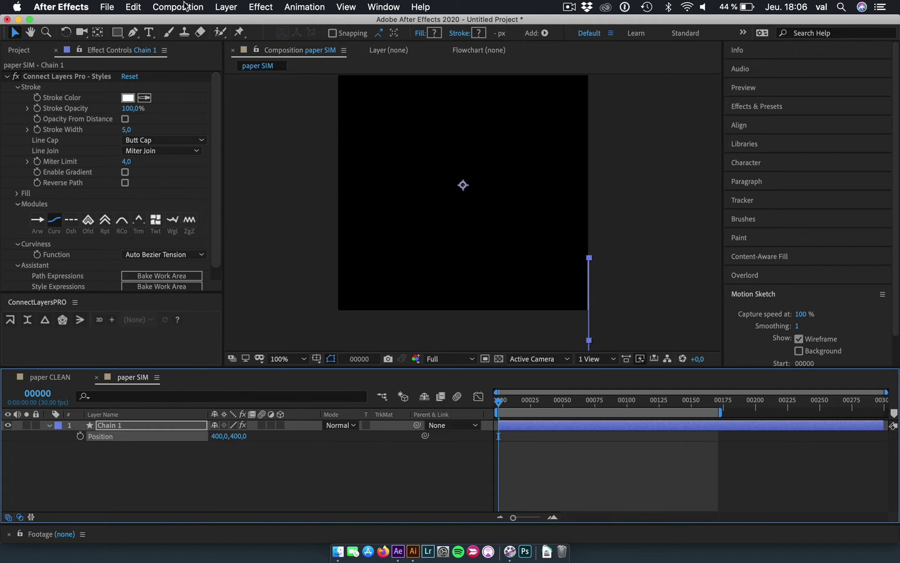
Centre Chain 1's anchor point on its content and move the chain to the composition centre
click(214, 6)
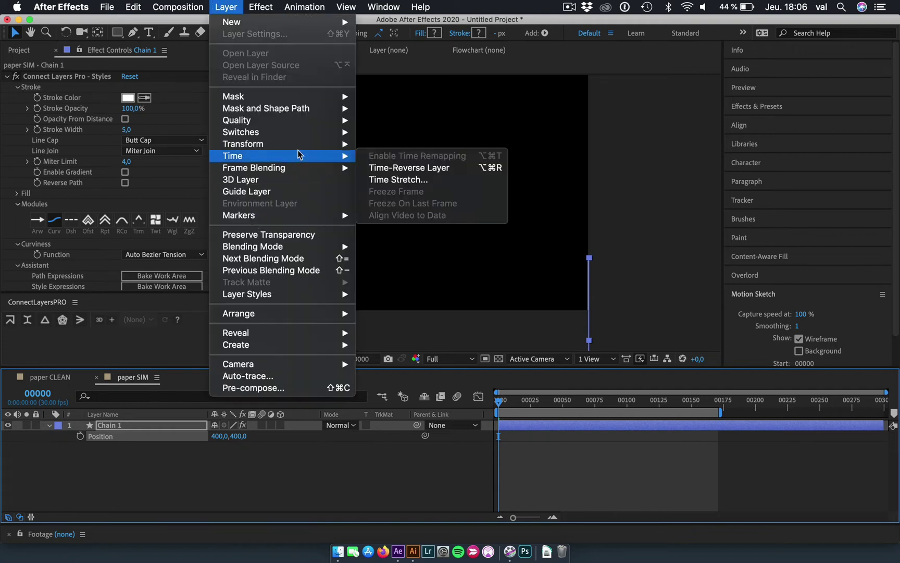
mouse_move(300, 146)
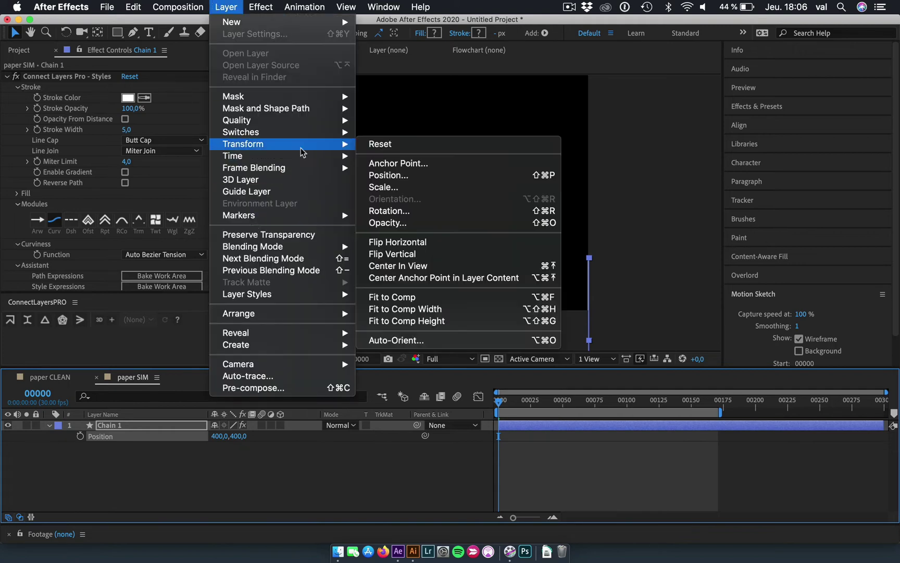
click(388, 278)
drag(586, 343, 459, 197)
click(475, 283)
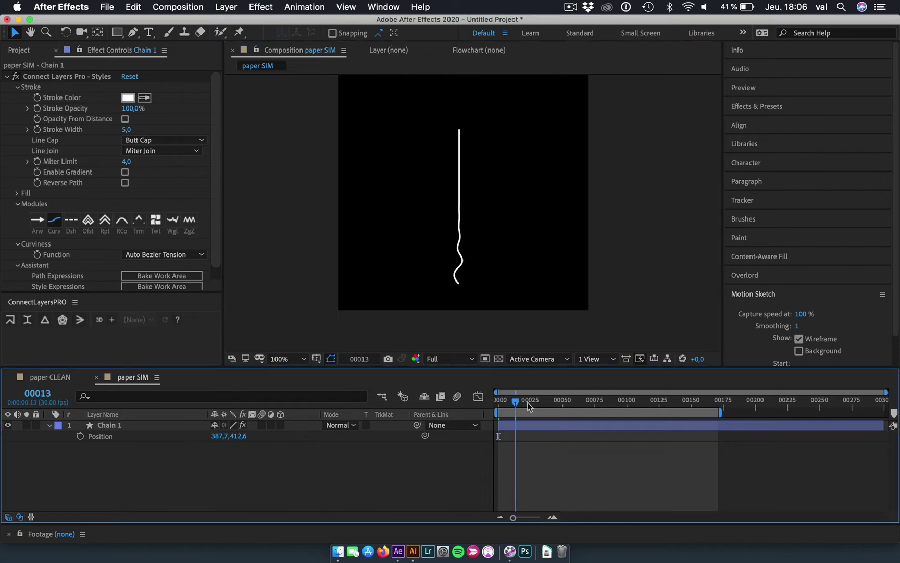
drag(519, 398, 196, 417)
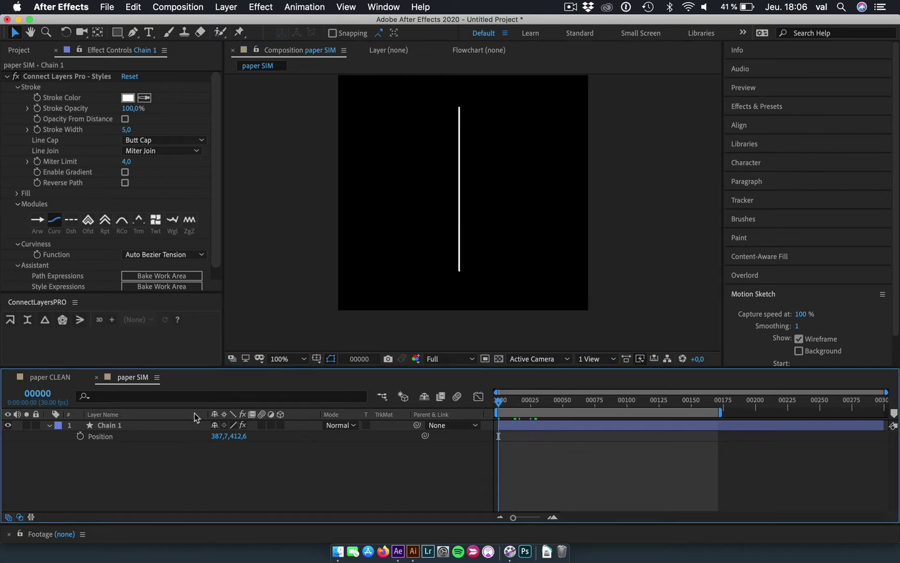
Make Chain 1 a 3D layer and switch the composition's 3D renderer to CINEMA 4D
click(280, 425)
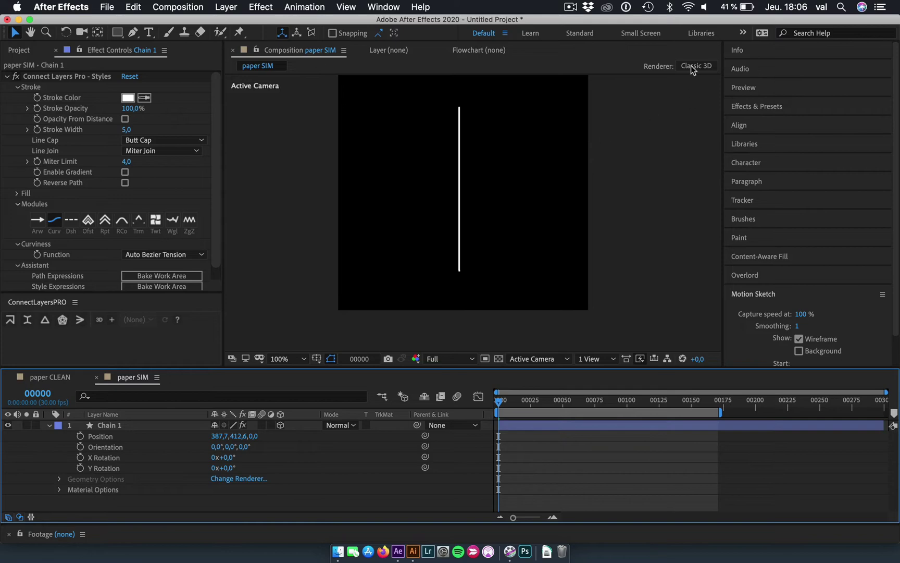
click(693, 70)
click(399, 192)
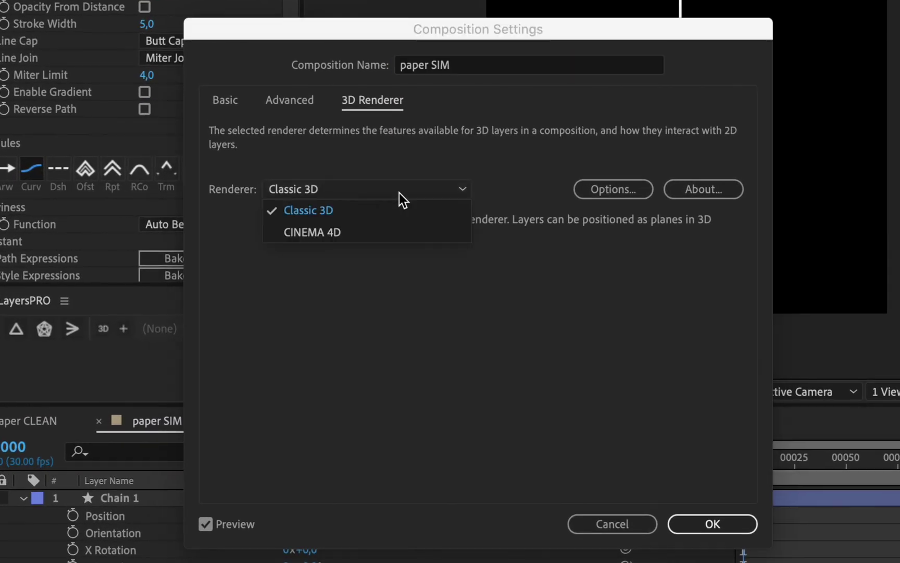
click(400, 230)
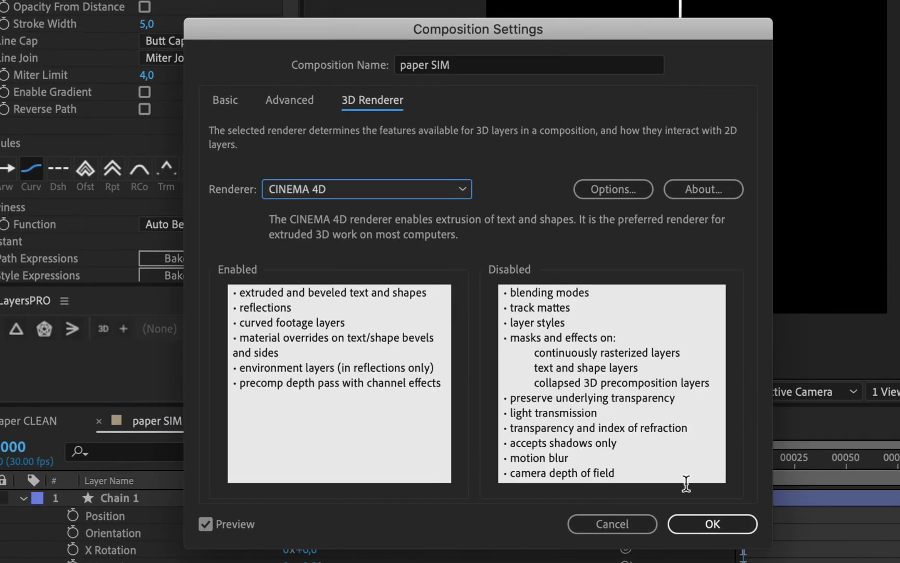
click(694, 517)
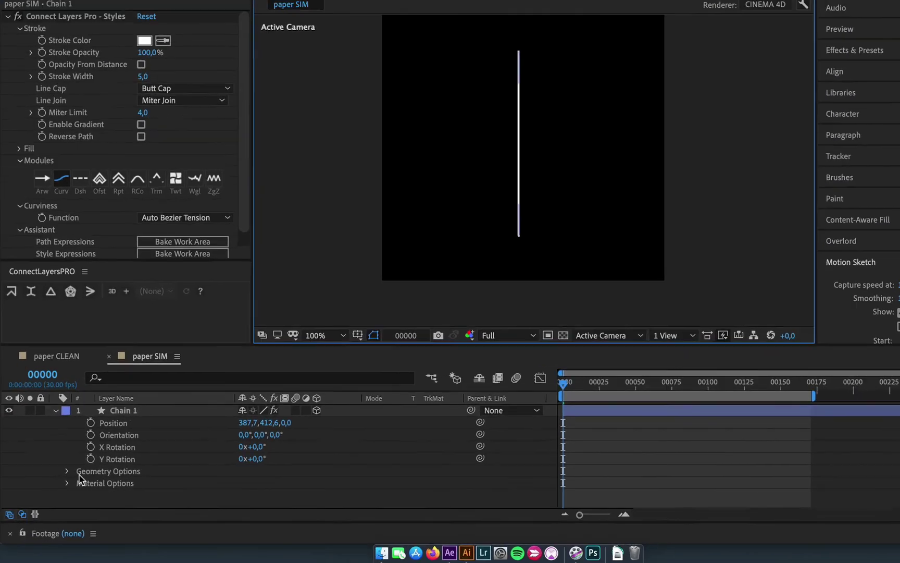
Give Chain 1 an Extrusion Depth of 184 in its Geometry Options
click(66, 471)
scroll(191, 466, down, 1)
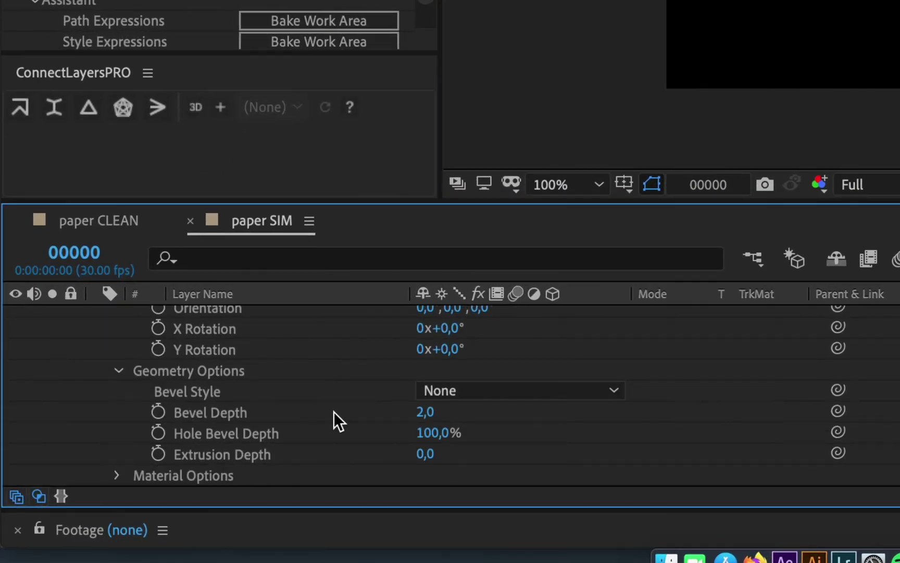
drag(431, 456, 661, 454)
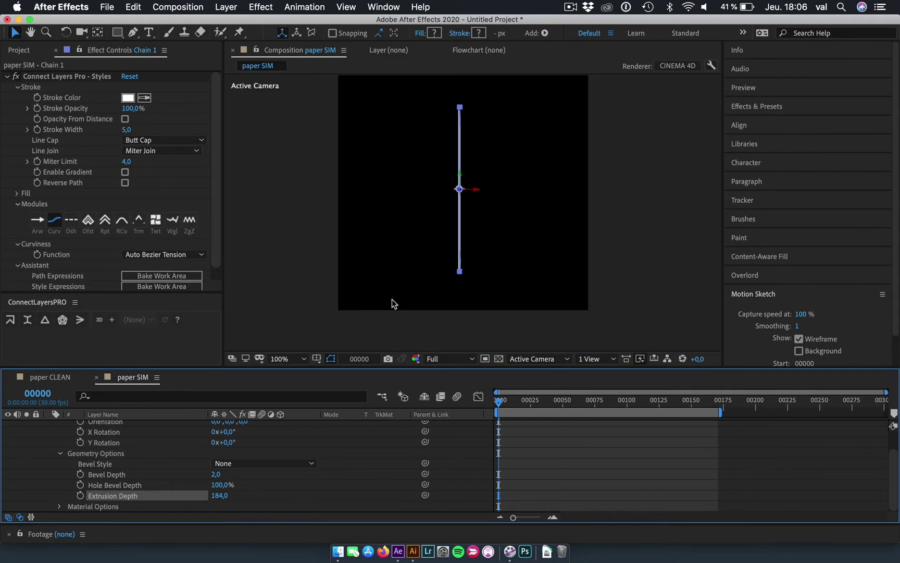
key(super+alt+shift+c)
Add Camera 1 and orbit it so the extruded chain reads as a slab
key(Return)
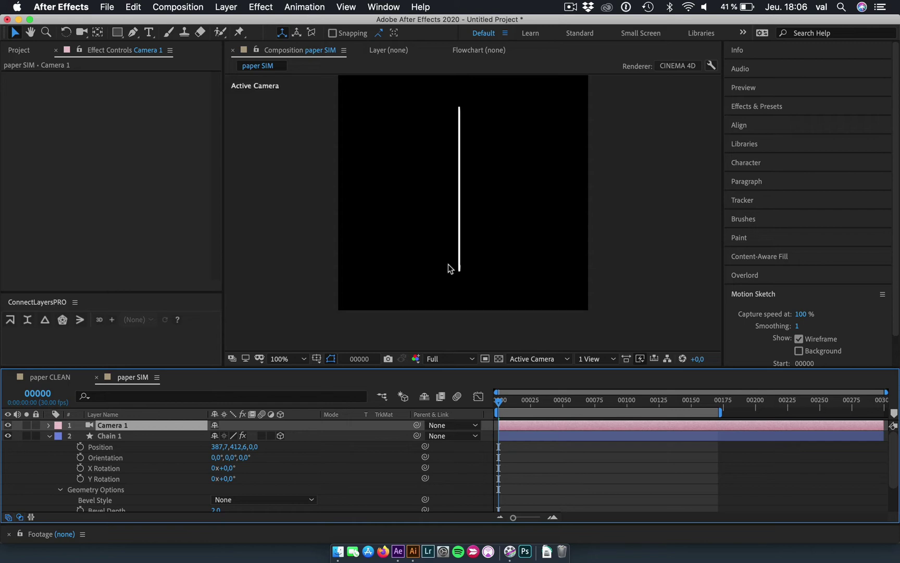
key(c)
mouse_move(460, 218)
mouse_down()
mouse_move(419, 238)
mouse_move(420, 263)
mouse_up()
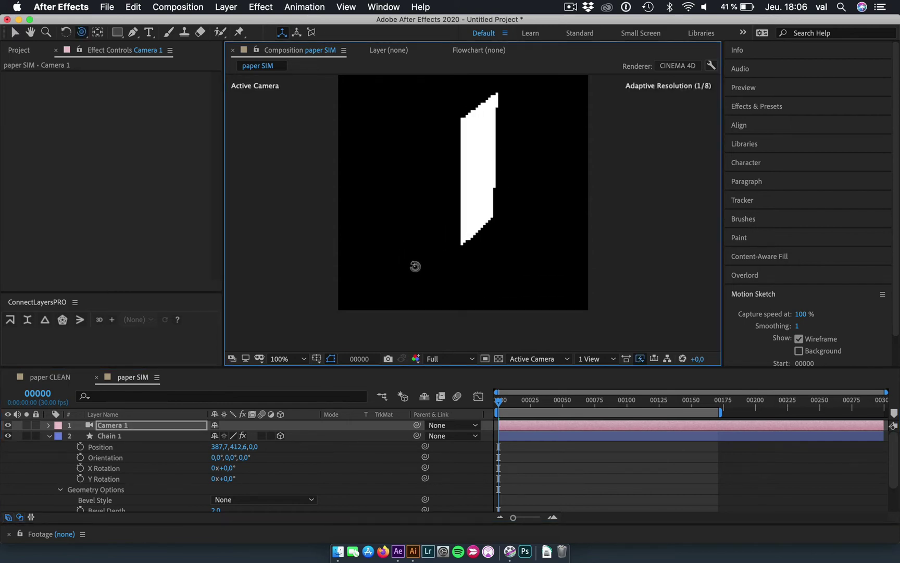
drag(419, 262, 417, 261)
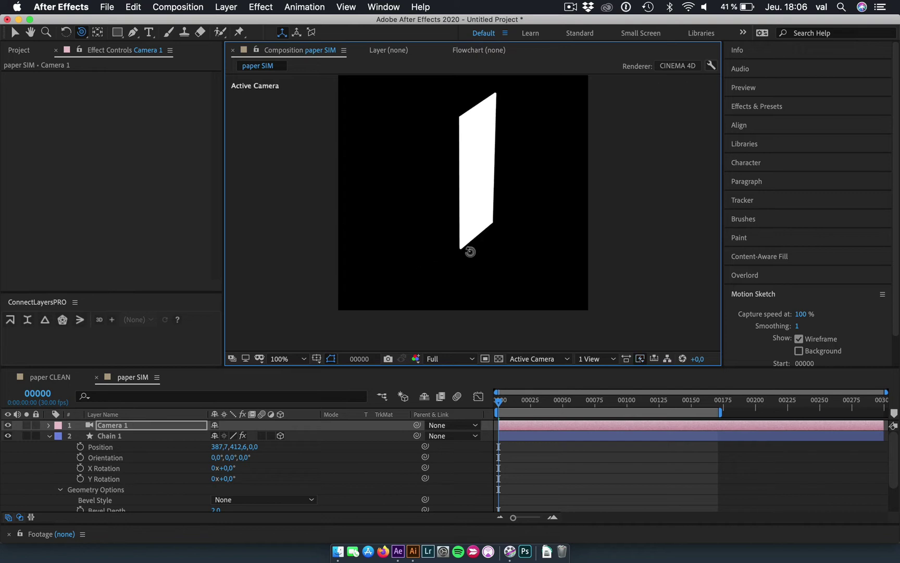
mouse_move(473, 255)
mouse_down()
mouse_move(471, 123)
mouse_move(466, 177)
mouse_move(479, 244)
mouse_move(478, 157)
mouse_move(487, 206)
mouse_move(461, 141)
mouse_up()
Pan and orbit Camera 1 to centre the folded paper sheet in view
key(c)
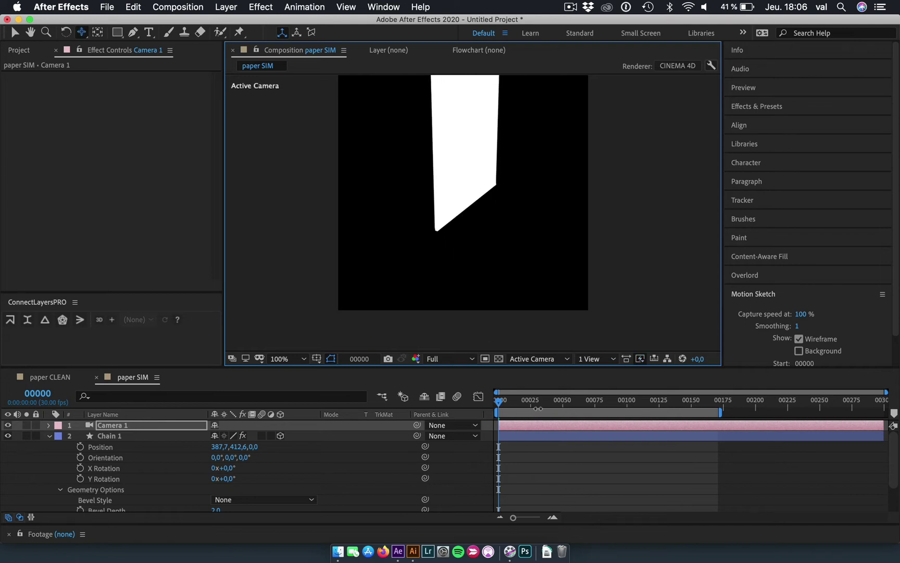
drag(499, 400, 666, 399)
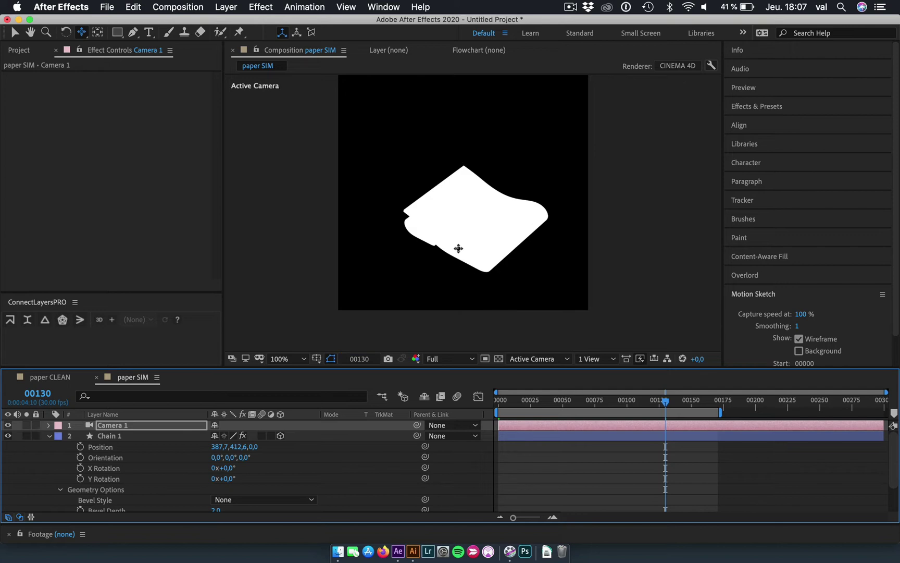
drag(474, 249, 480, 238)
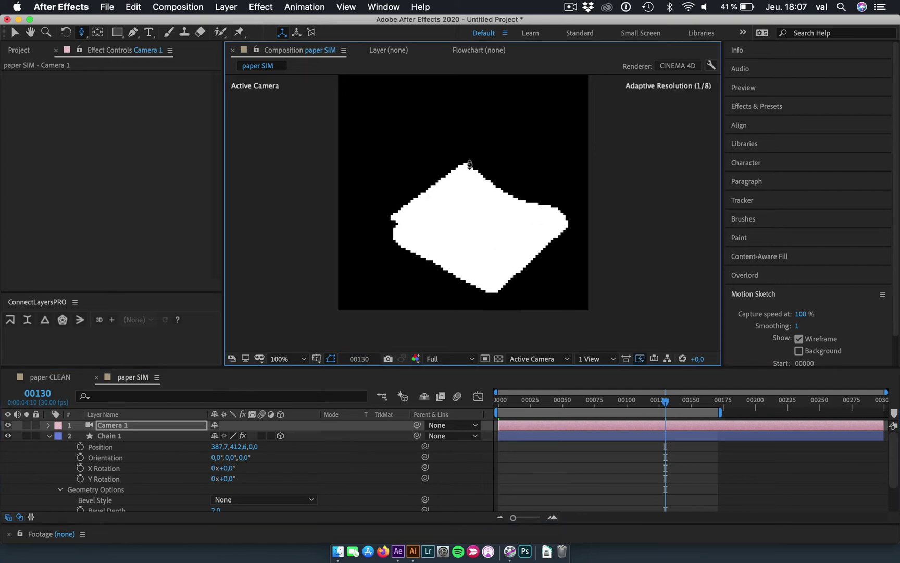
key(c)
drag(481, 236, 465, 225)
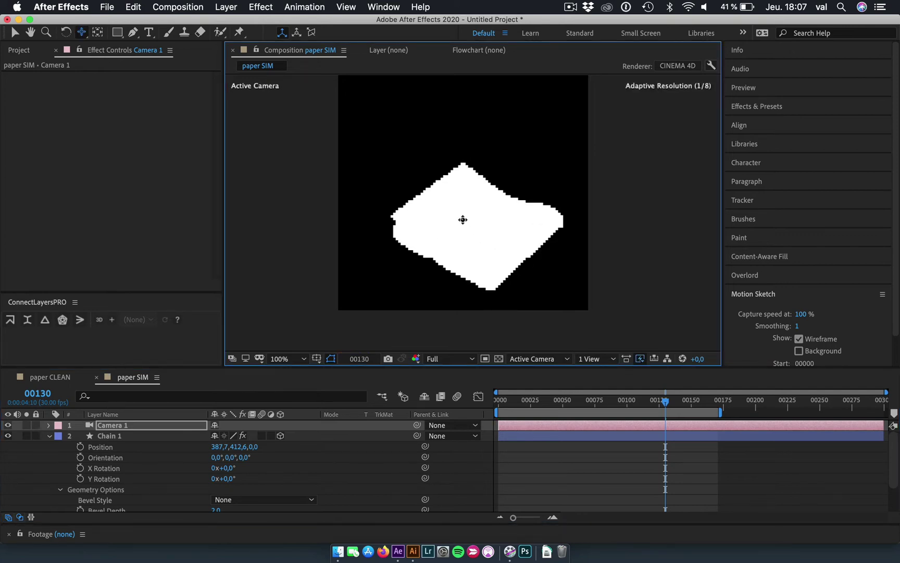
click(515, 440)
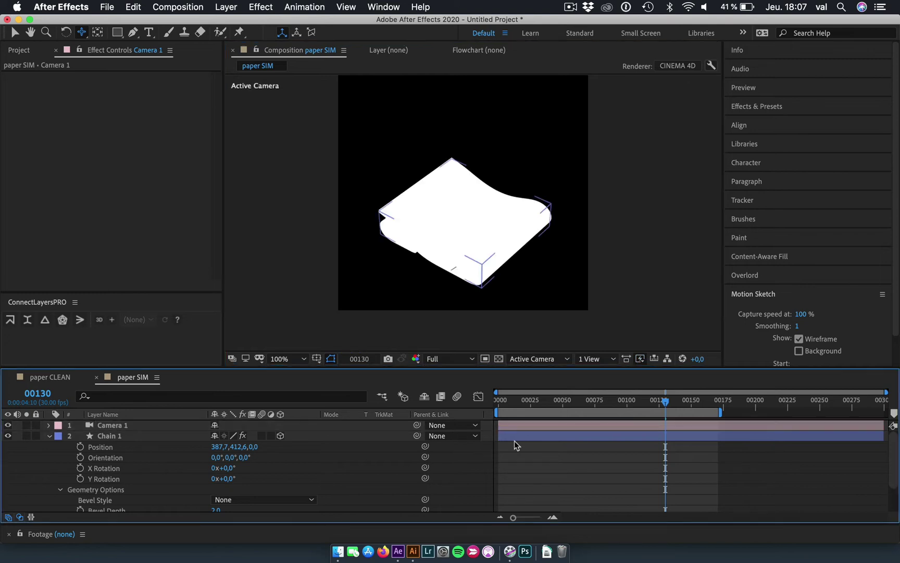
Add a shadow-casting Parallel light to the composition
key(super+alt+shift+l)
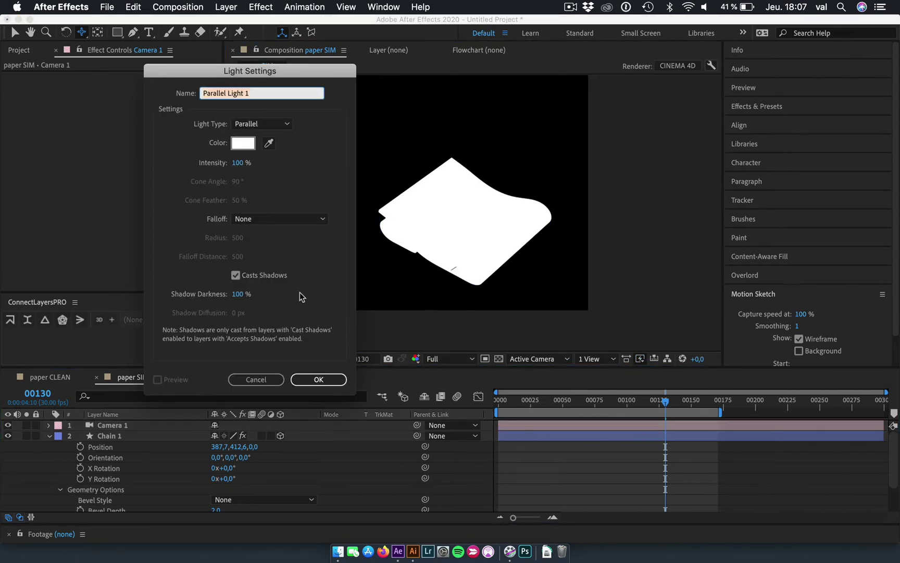
click(319, 380)
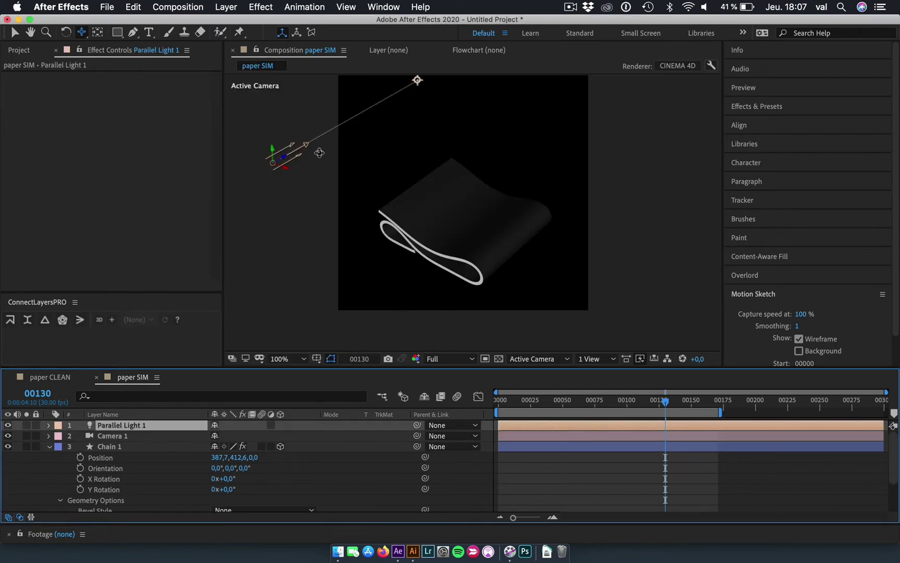
key(v)
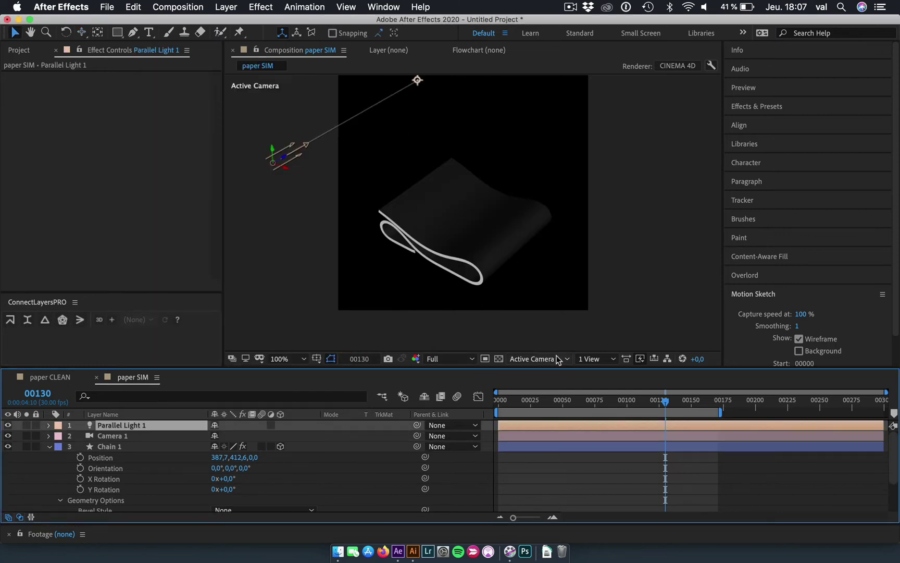
Split the viewer into 2 Views and re-aim the light in the top view
click(595, 359)
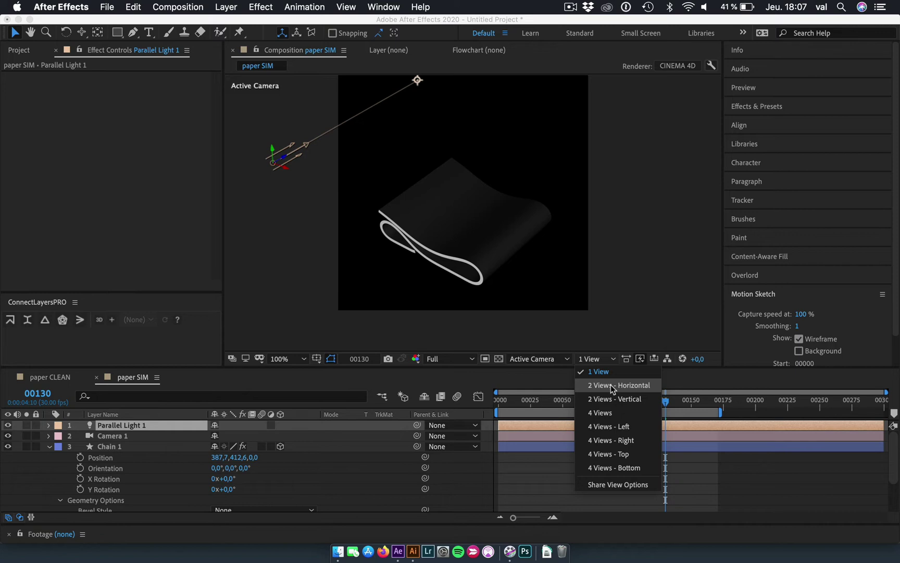
click(613, 386)
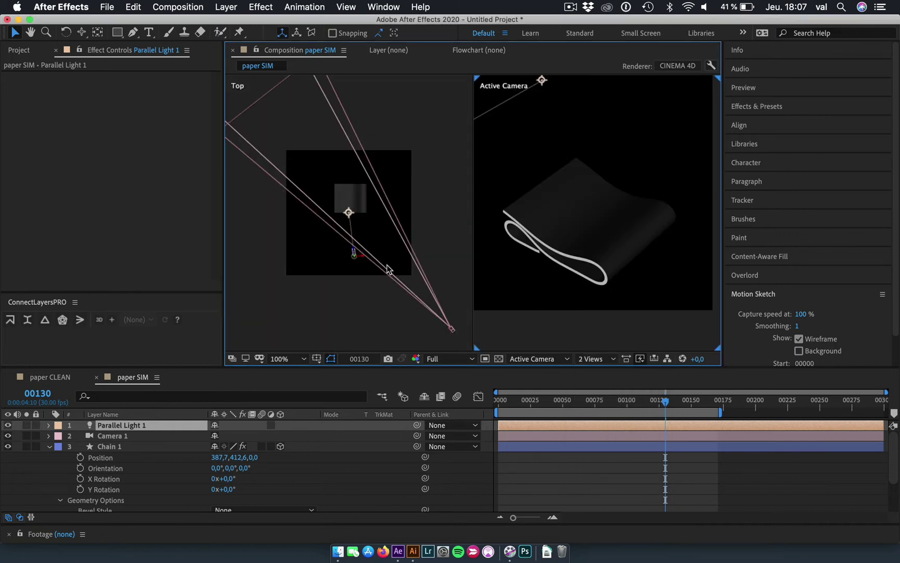
click(351, 299)
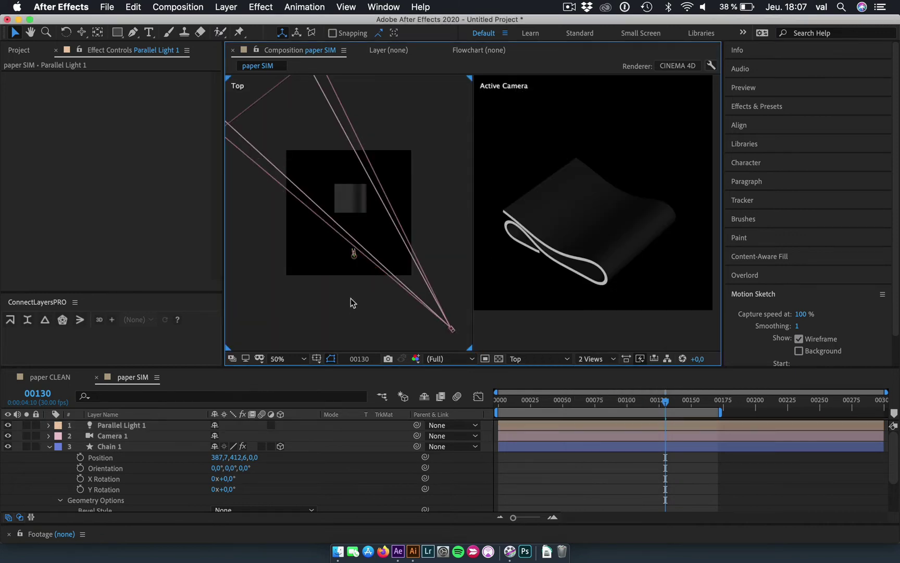
drag(357, 265, 375, 262)
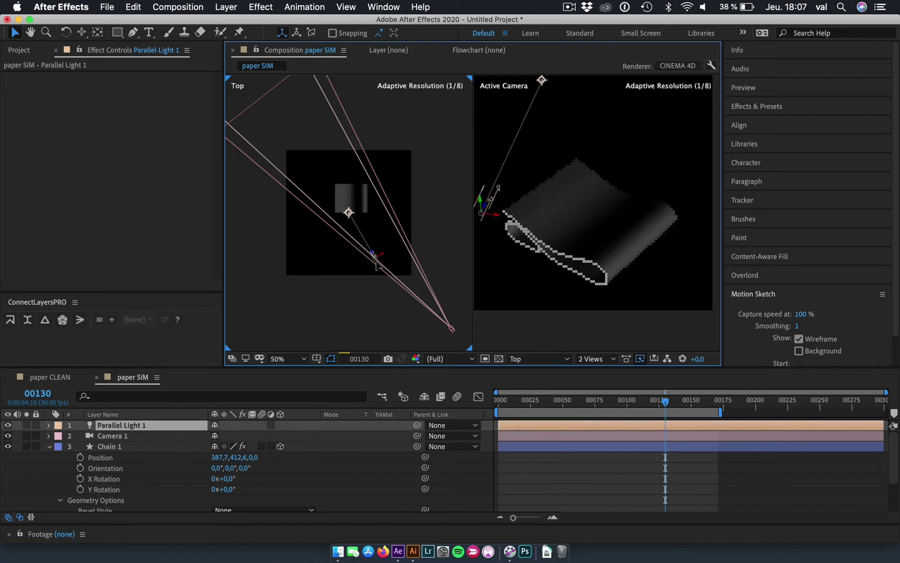
click(382, 312)
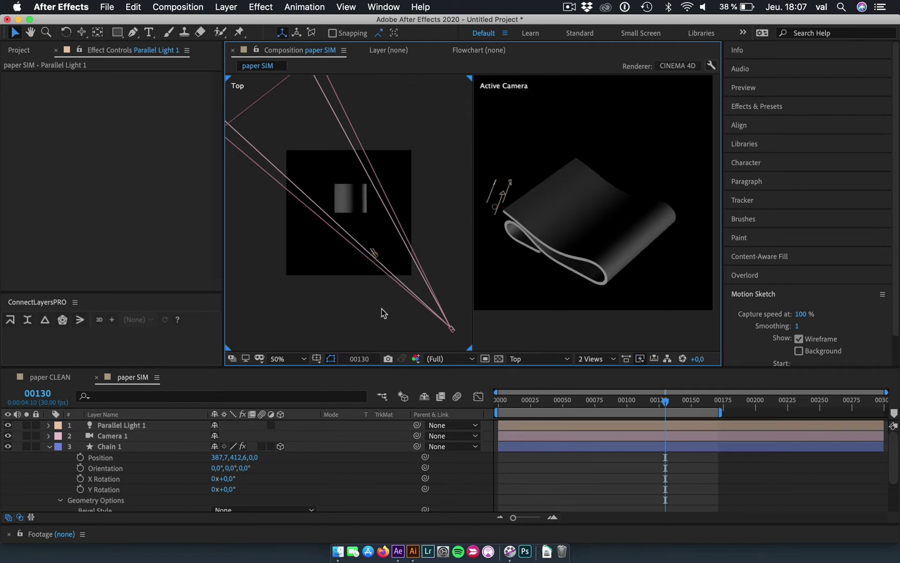
Set the left view to Front and lower the parallel light there
click(532, 360)
click(528, 405)
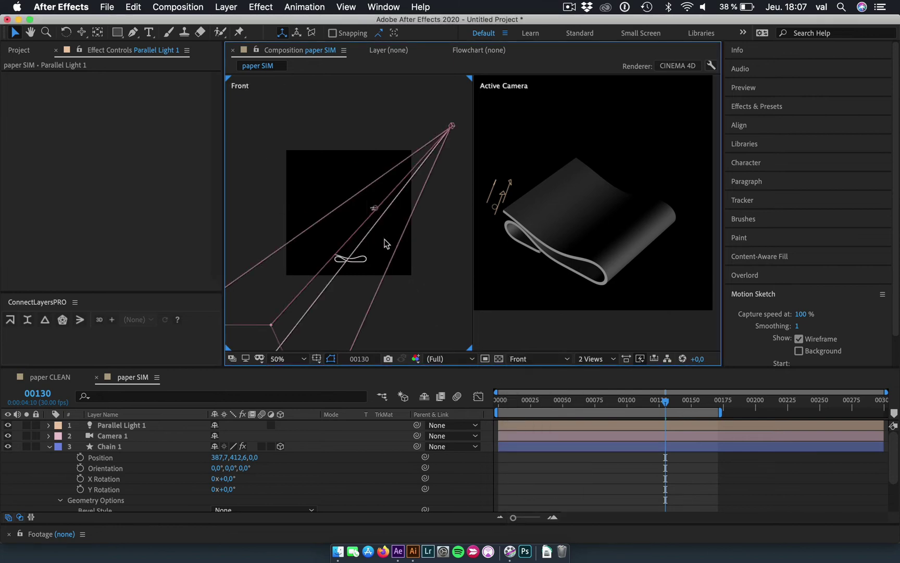
click(376, 211)
drag(349, 214, 351, 259)
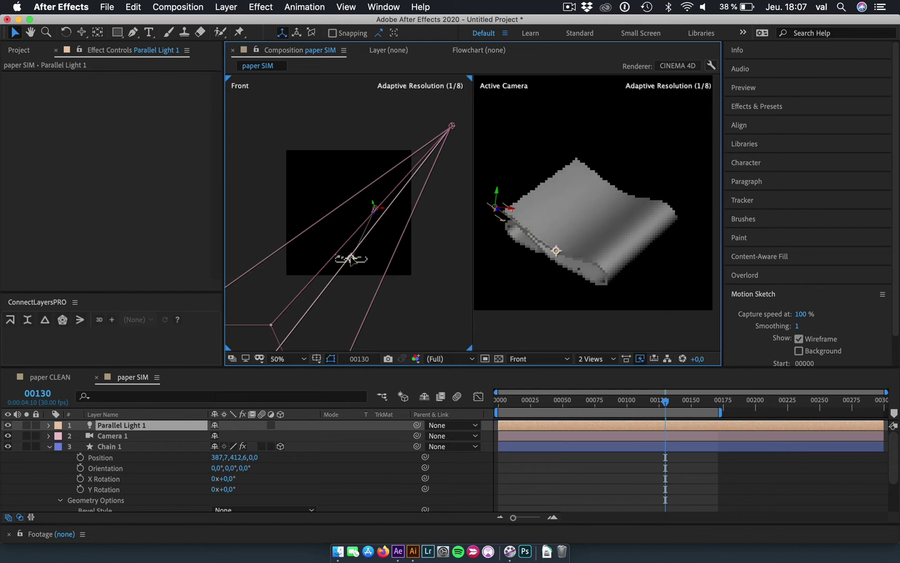
click(136, 426)
Duplicate the parallel light and rename the copy AMB
key(super+d)
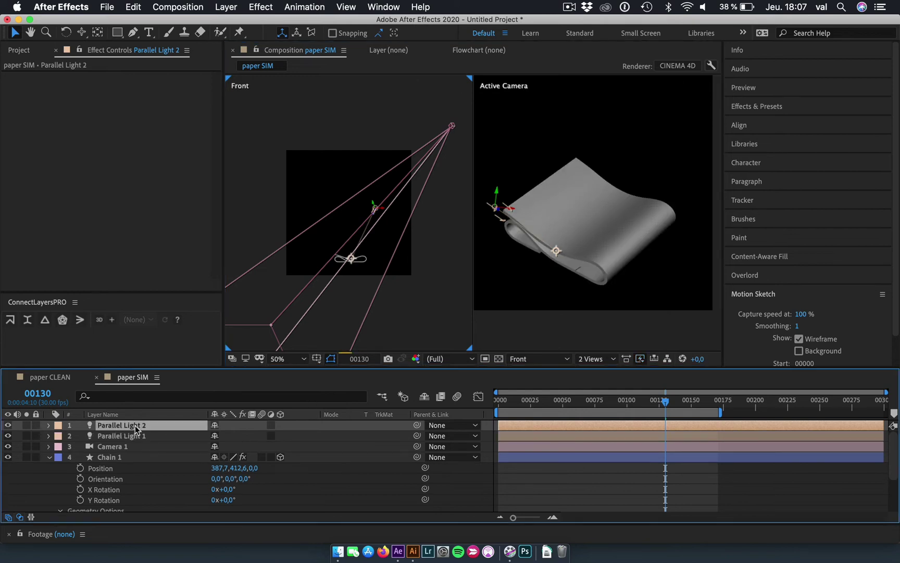
key(Return)
text(AMB)
key(Return)
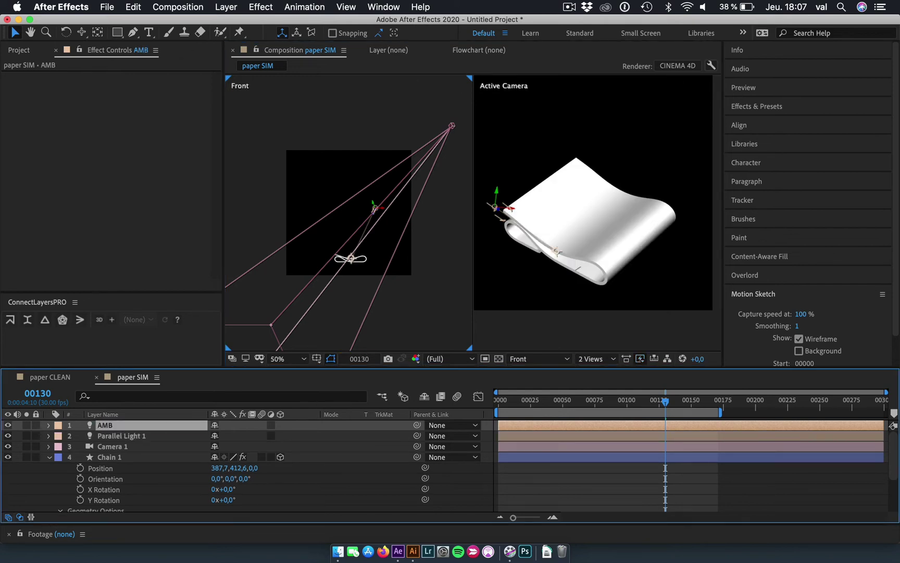
Make AMB an Ambient light at 33% intensity, then rewind to frame 00000
click(49, 425)
click(257, 447)
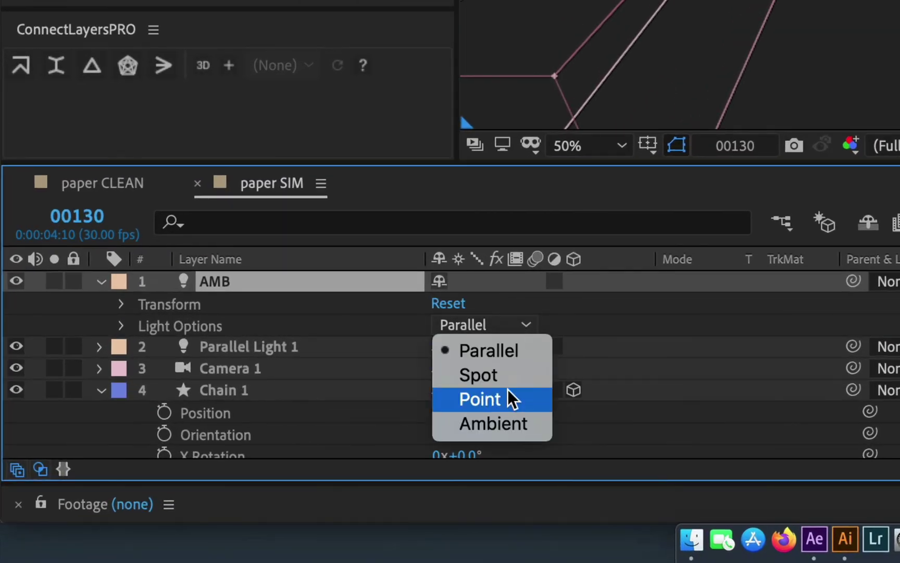
click(507, 419)
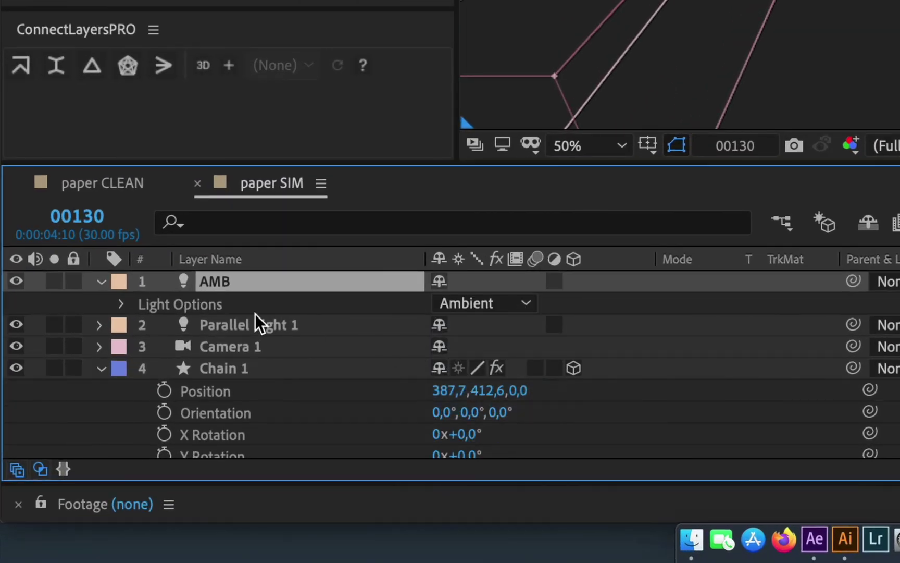
click(120, 304)
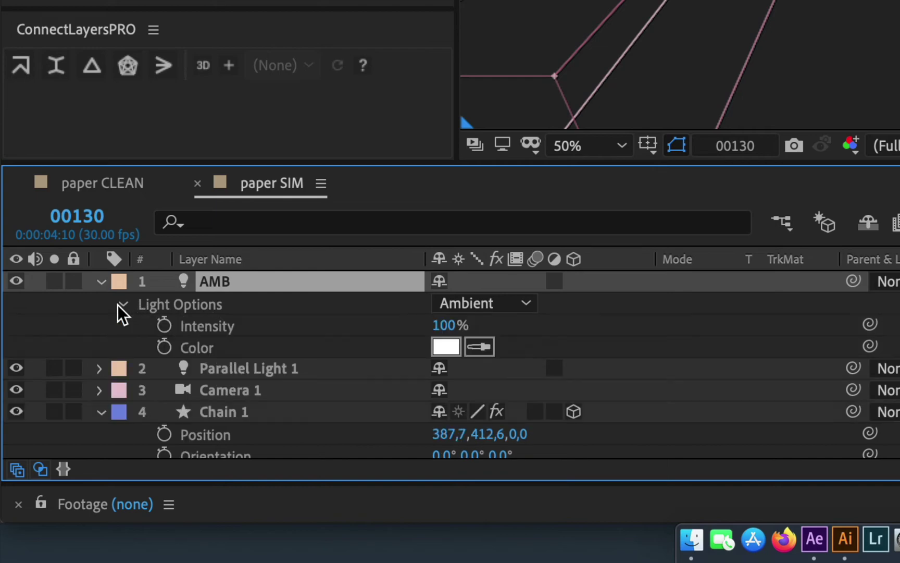
click(445, 326)
text(33)
key(Return)
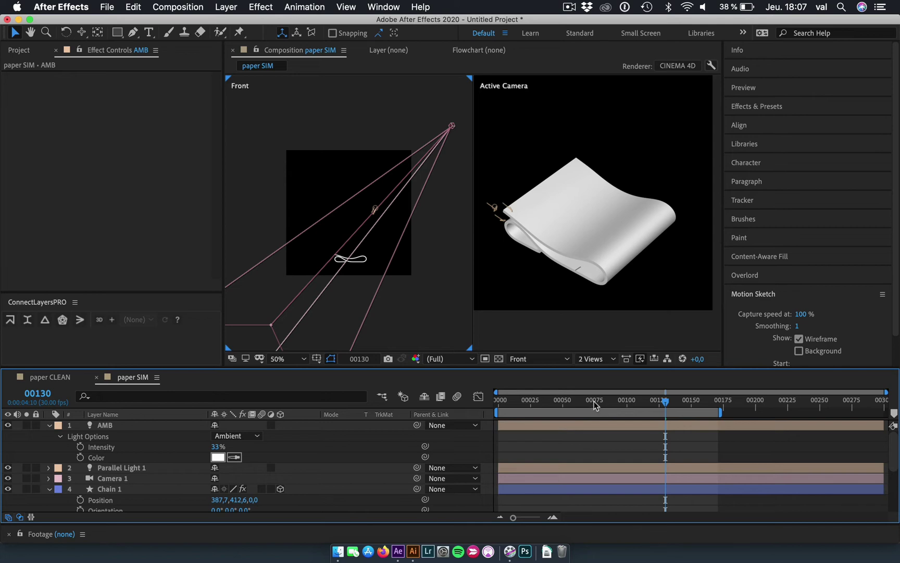
drag(596, 406, 499, 402)
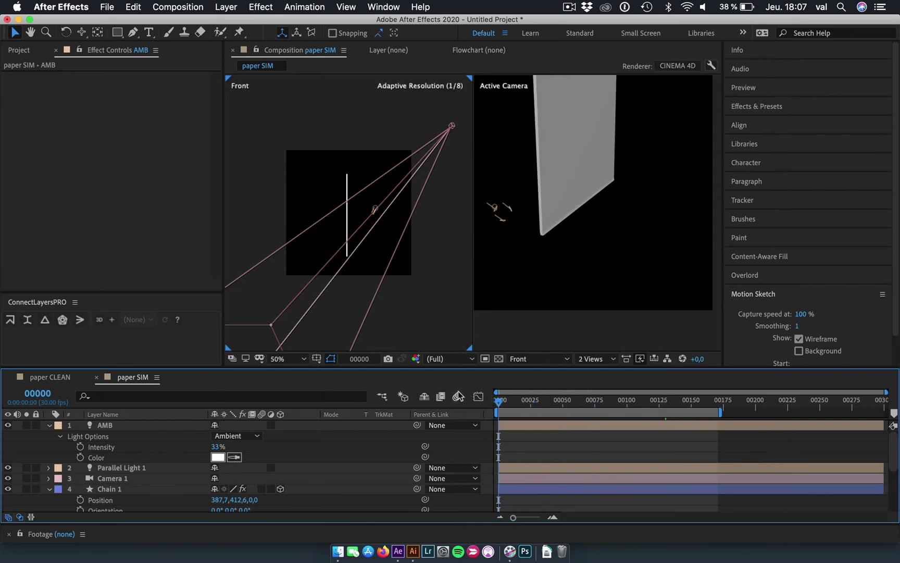
Add an orange solid as a 3D layer rotated 90° on X to lie flat
click(401, 288)
key(super+y)
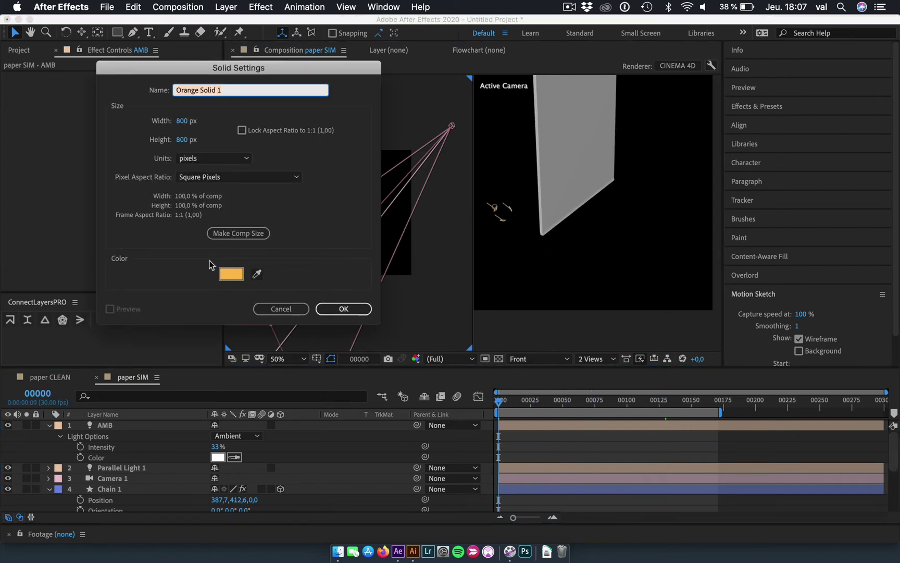
click(342, 309)
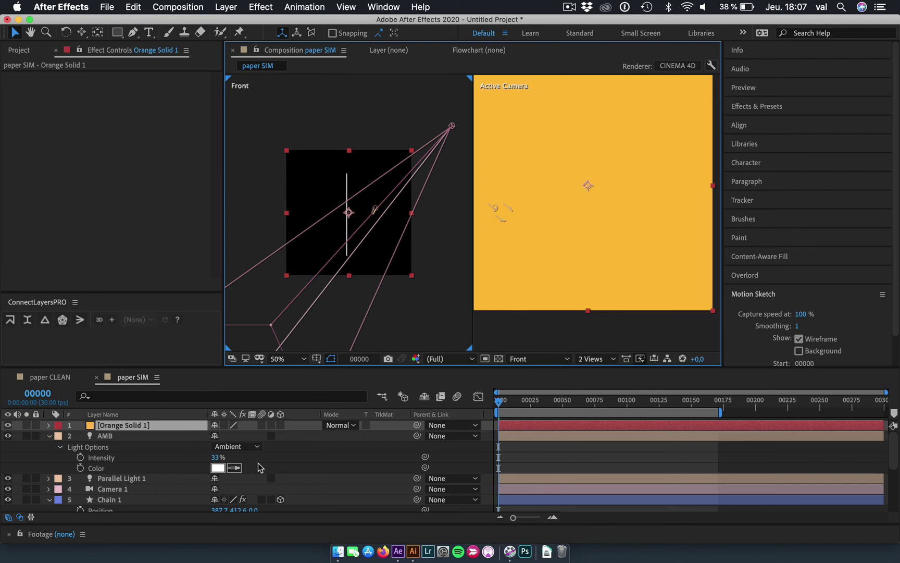
click(281, 426)
key(r)
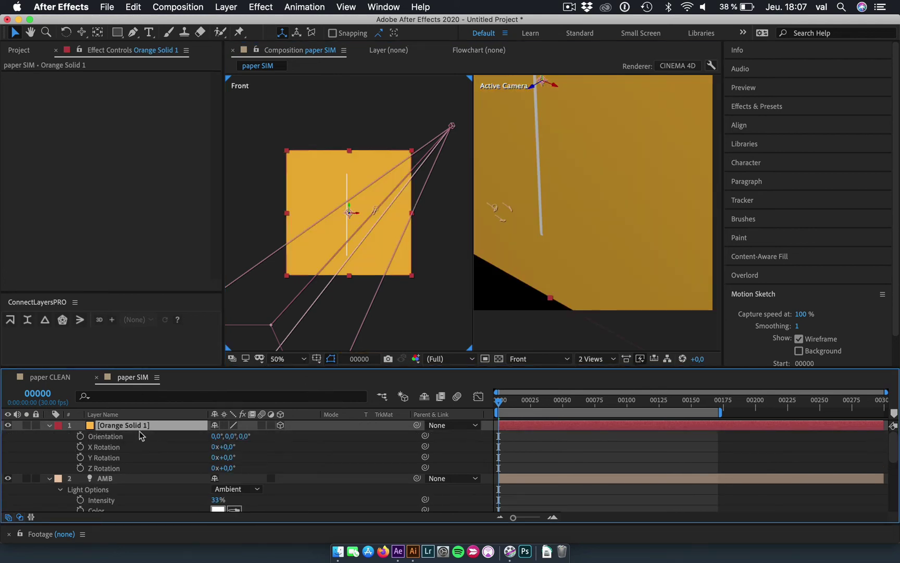
click(233, 447)
key(Return)
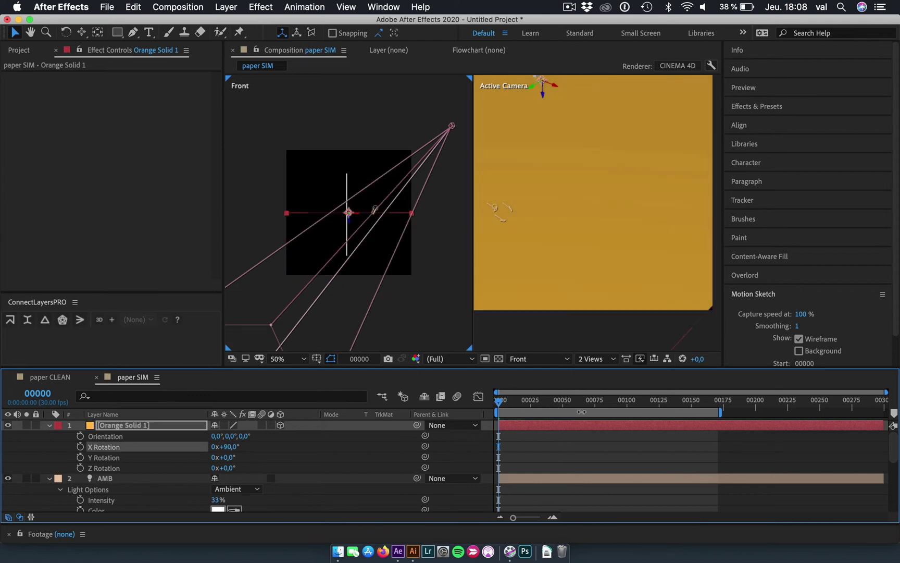
At frame 00118, lower the orange floor's Position Y to about 717.5, just beneath the paper
click(651, 407)
key(period)
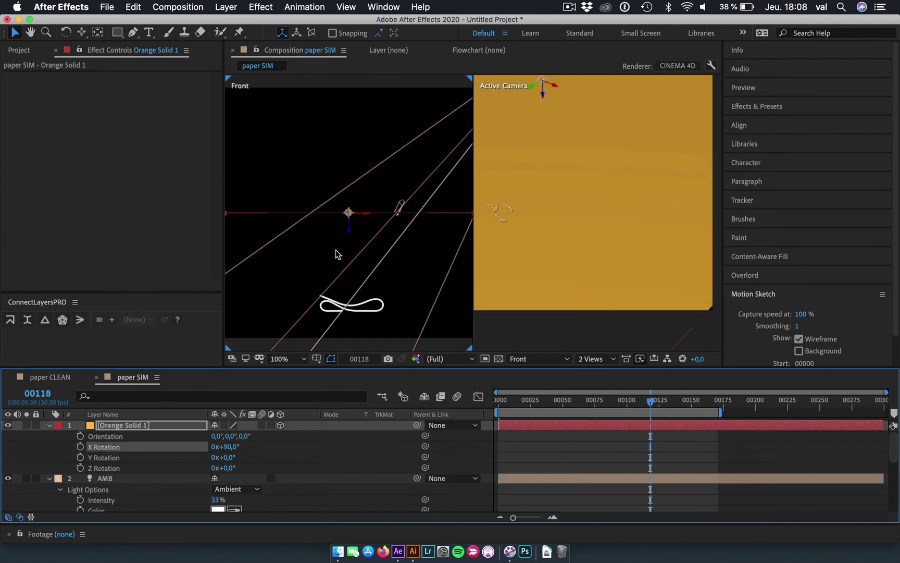
key(period)
scroll(336, 246, up, 1)
scroll(336, 156, down, 4)
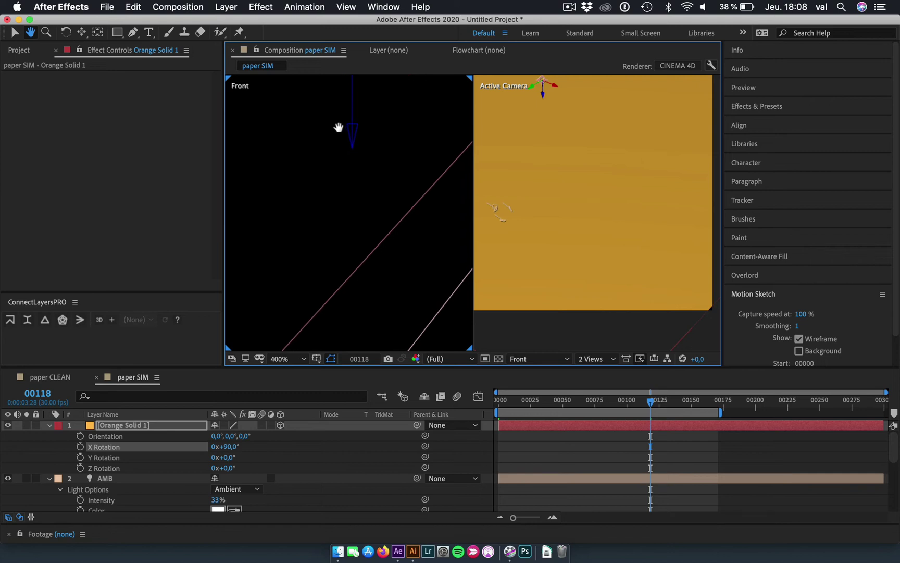
click(354, 232)
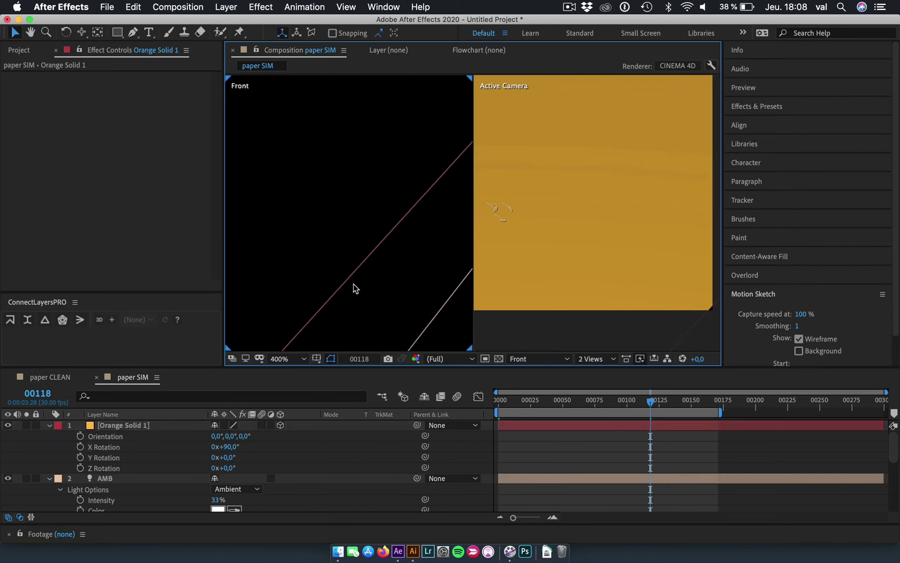
click(134, 429)
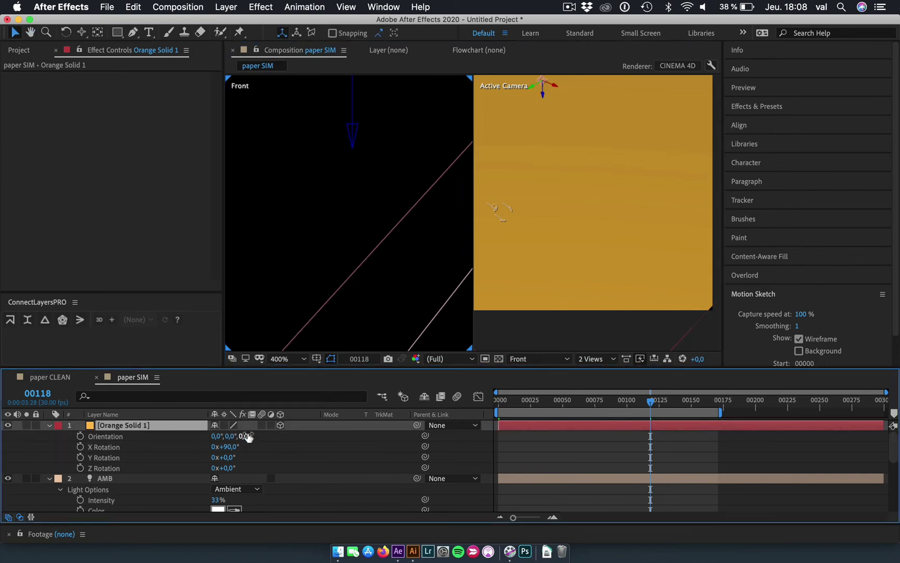
key(p)
key(h)
drag(408, 181, 404, 116)
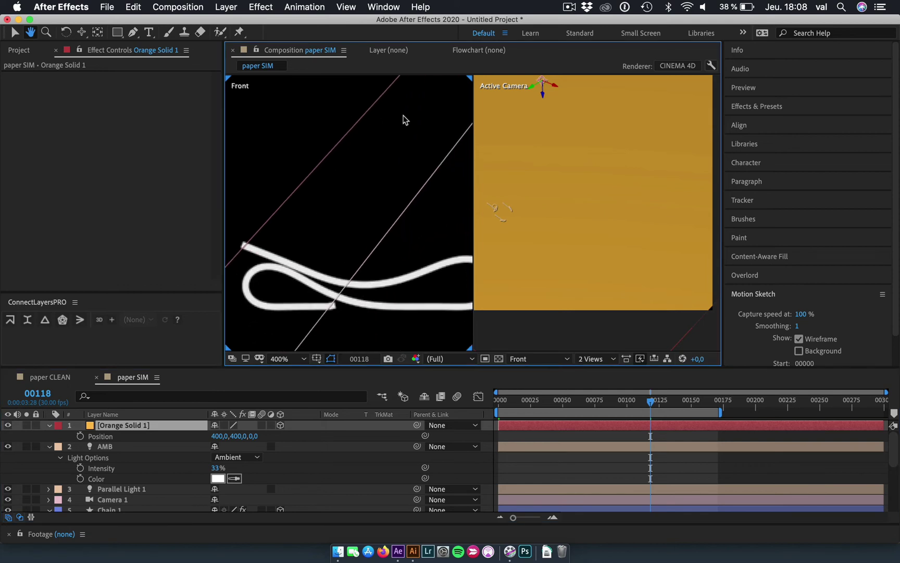
key(v)
drag(245, 440, 422, 453)
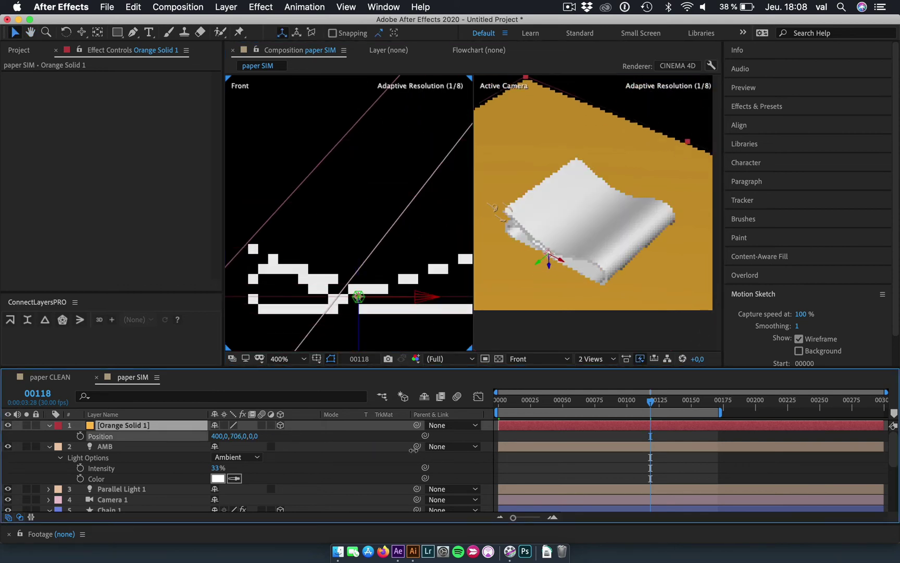
drag(423, 453, 405, 448)
scroll(363, 323, up, 1)
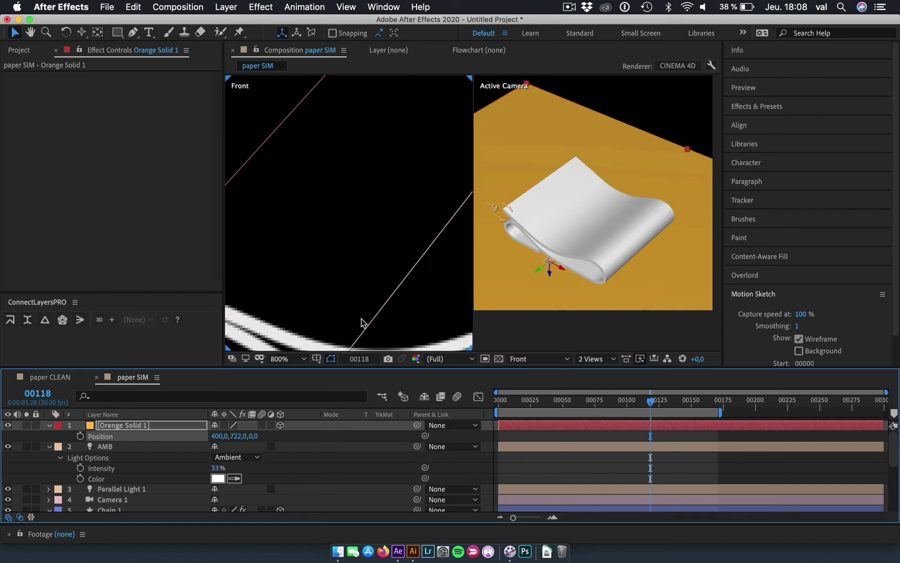
mouse_move(361, 319)
mouse_down()
mouse_move(323, 213)
mouse_move(364, 253)
mouse_move(365, 242)
mouse_up()
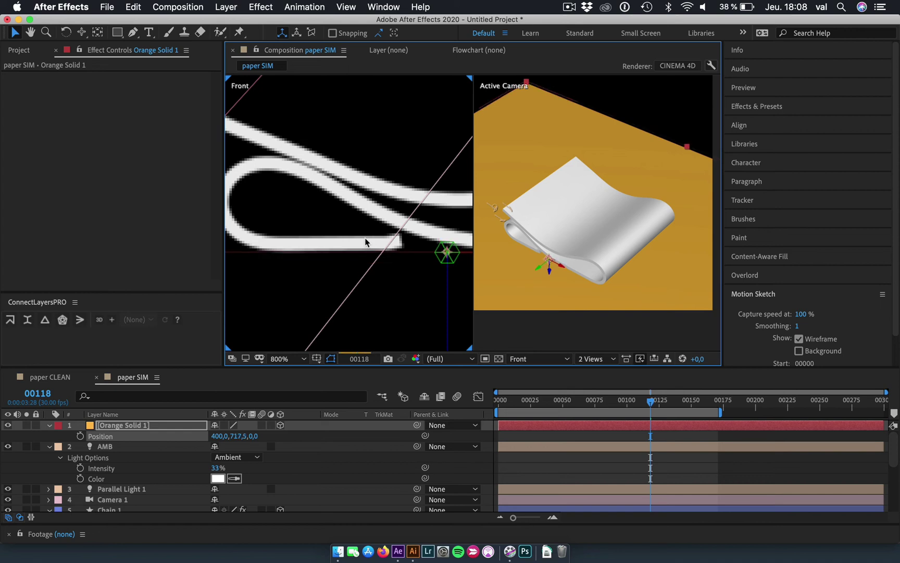
Switch to a single Active Camera view and scale the orange floor to 412%
click(564, 360)
click(563, 371)
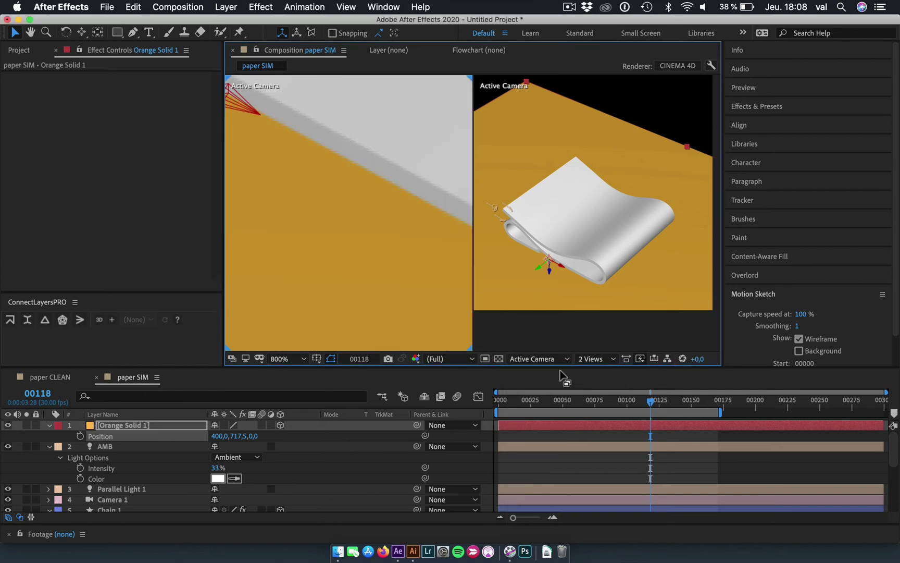
click(592, 360)
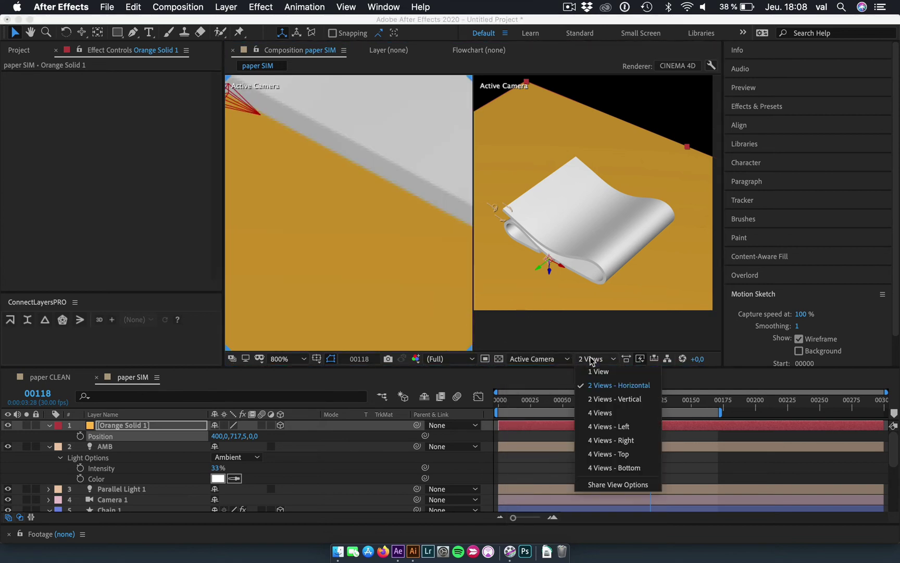
click(597, 371)
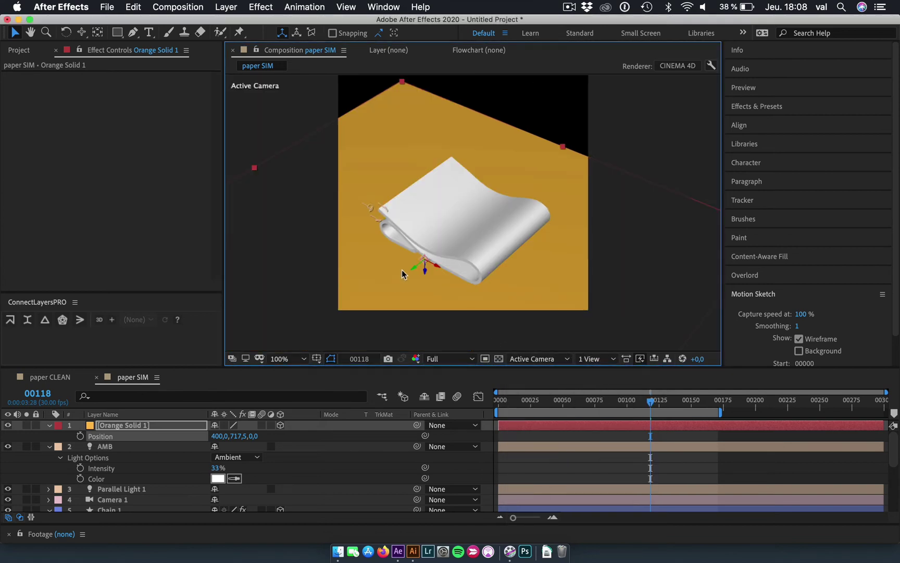
key(s)
drag(261, 436, 292, 436)
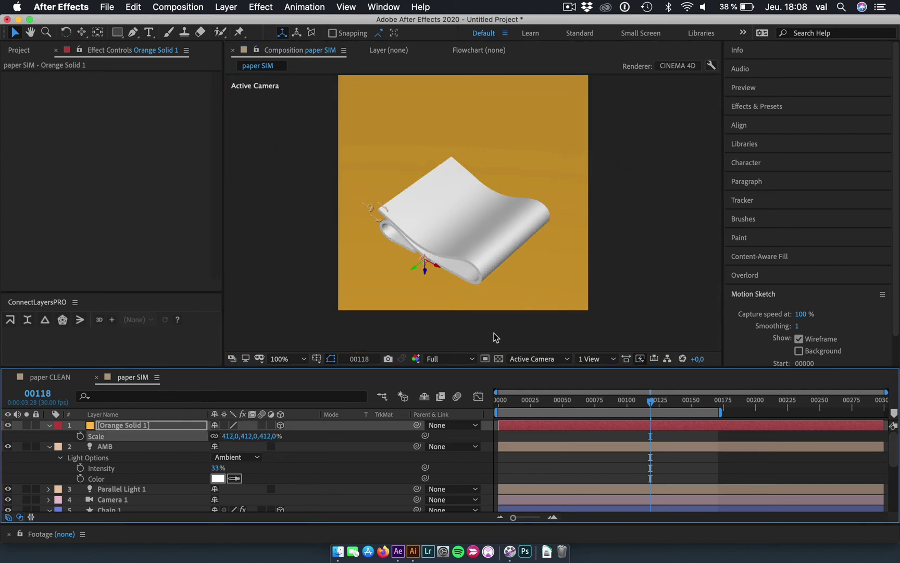
Check Parallel Light 1's Light Options and turn on Casts Shadows for the Chain 1 paper
click(530, 469)
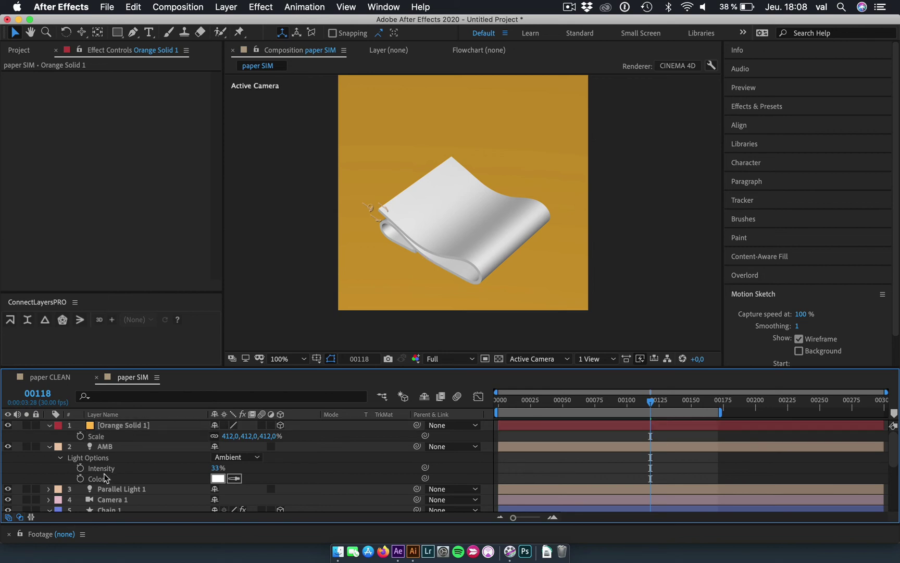
click(49, 489)
scroll(51, 459, down, 5)
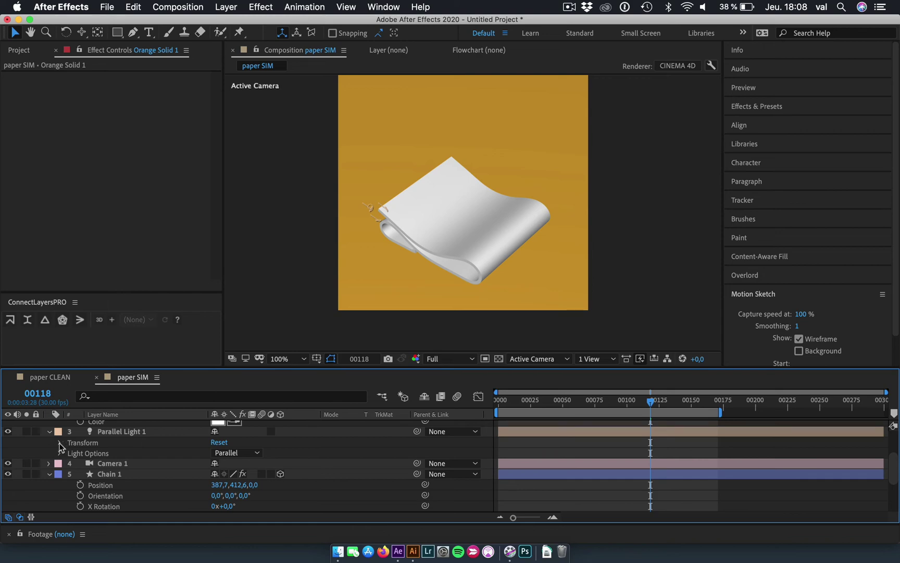
click(59, 454)
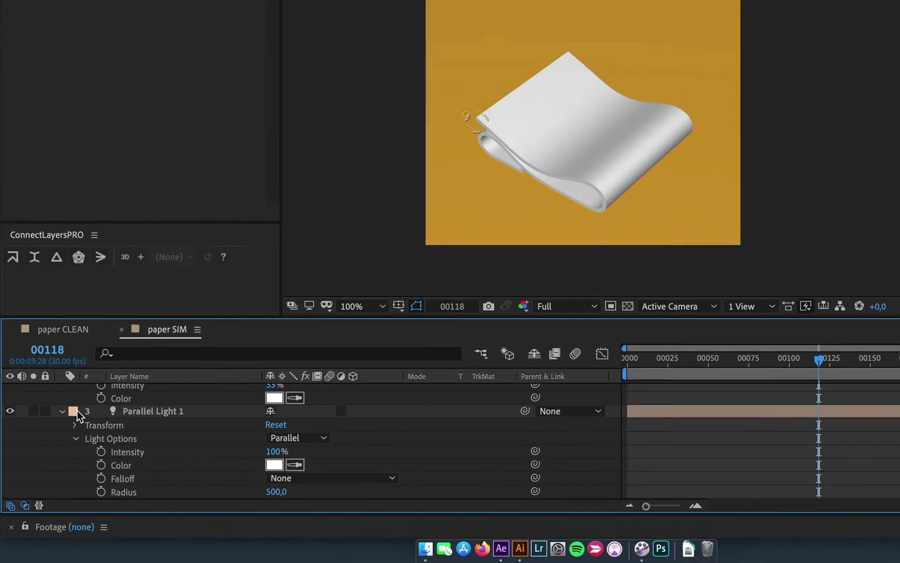
scroll(55, 452, up, 5)
scroll(48, 464, up, 5)
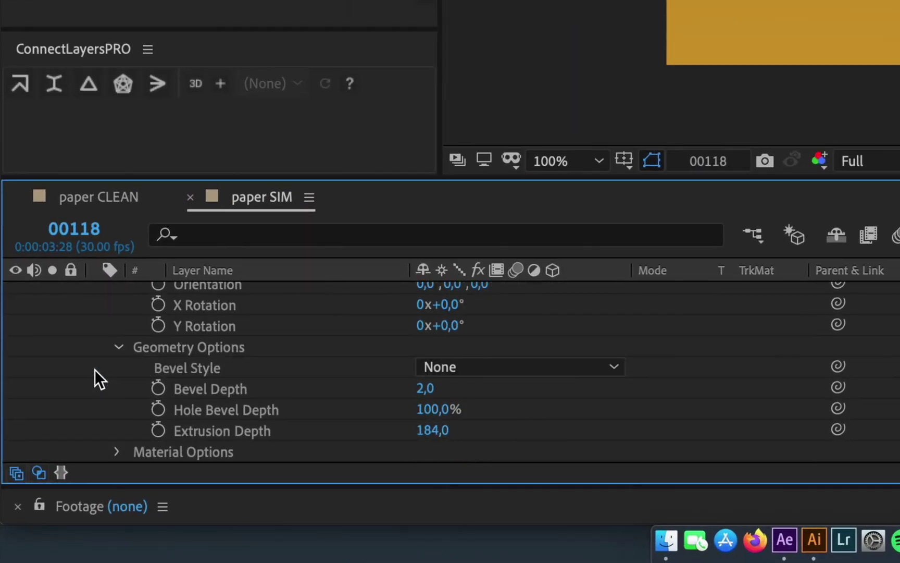
click(116, 452)
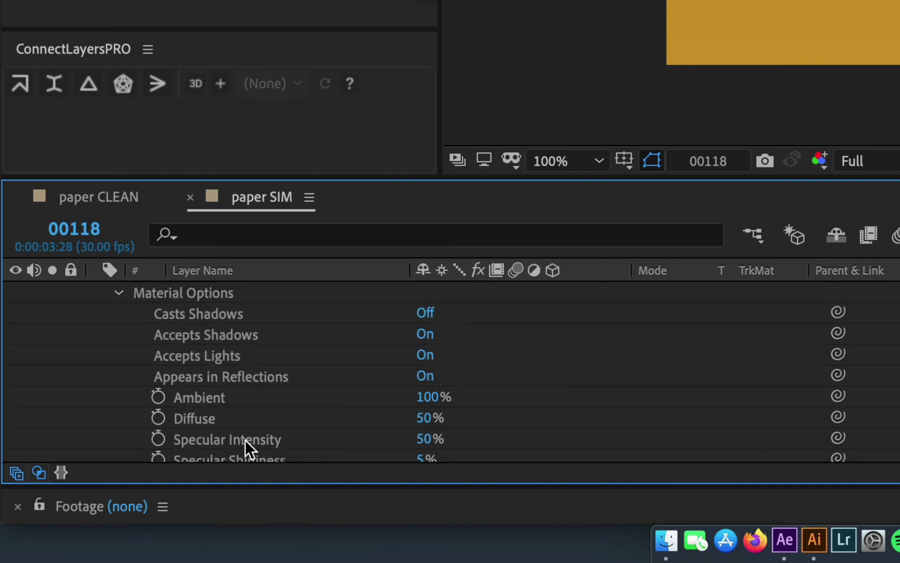
click(425, 313)
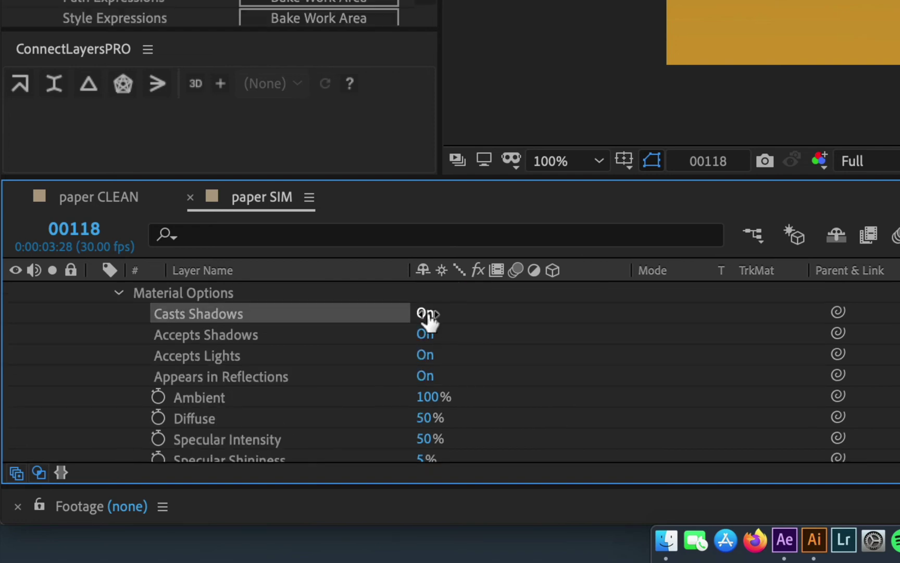
click(549, 358)
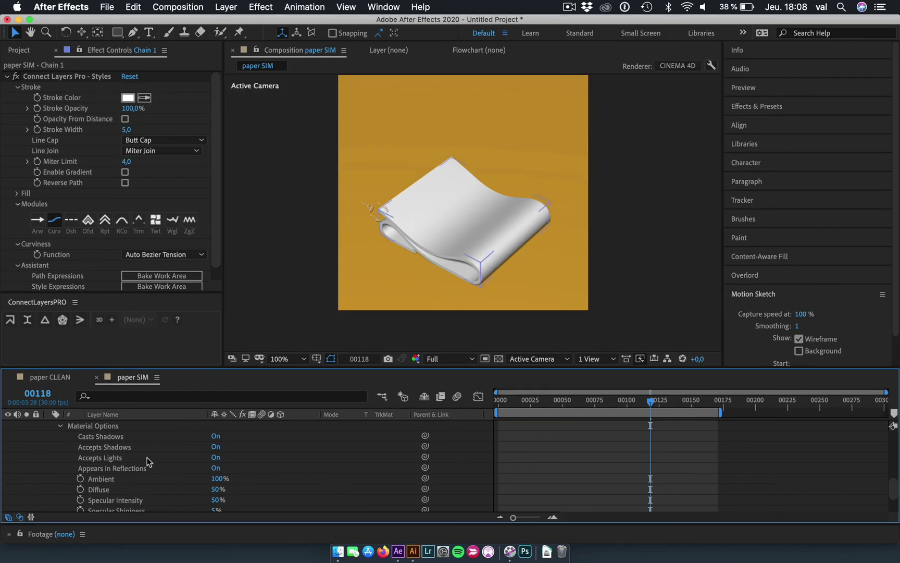
Collapse the other expanded layers and expand the Chain 1 layer's properties
scroll(148, 461, up, 5)
scroll(148, 461, up, 5)
scroll(148, 461, up, 5)
scroll(148, 461, down, 6)
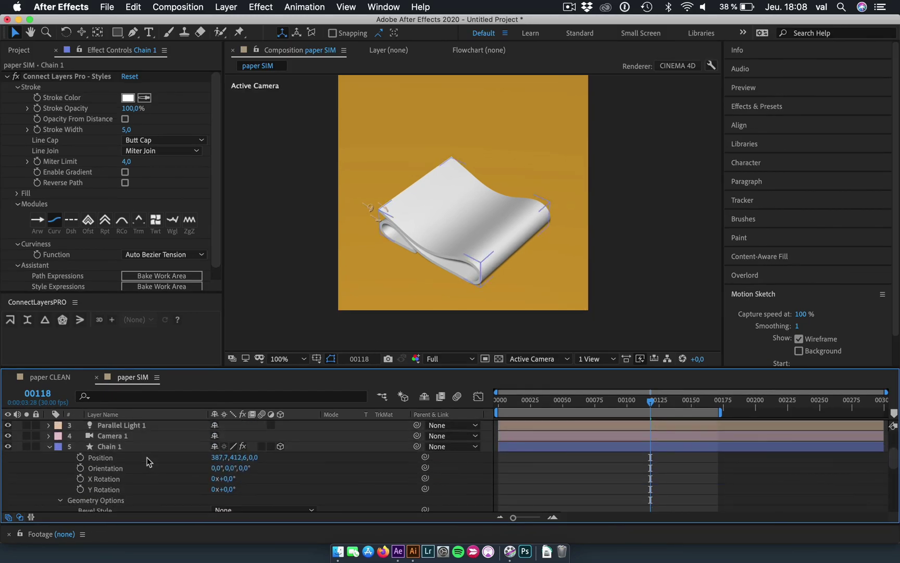
click(116, 447)
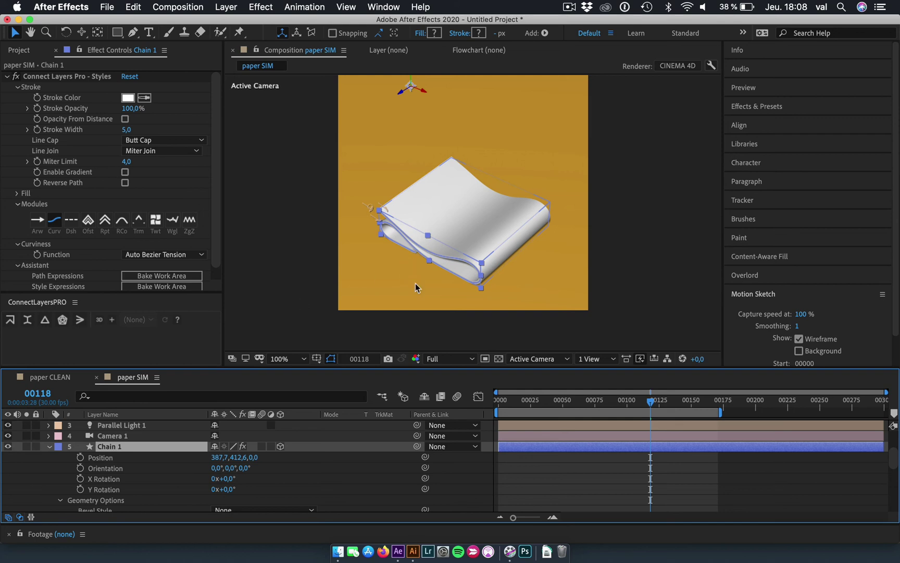
scroll(450, 266, up, 2)
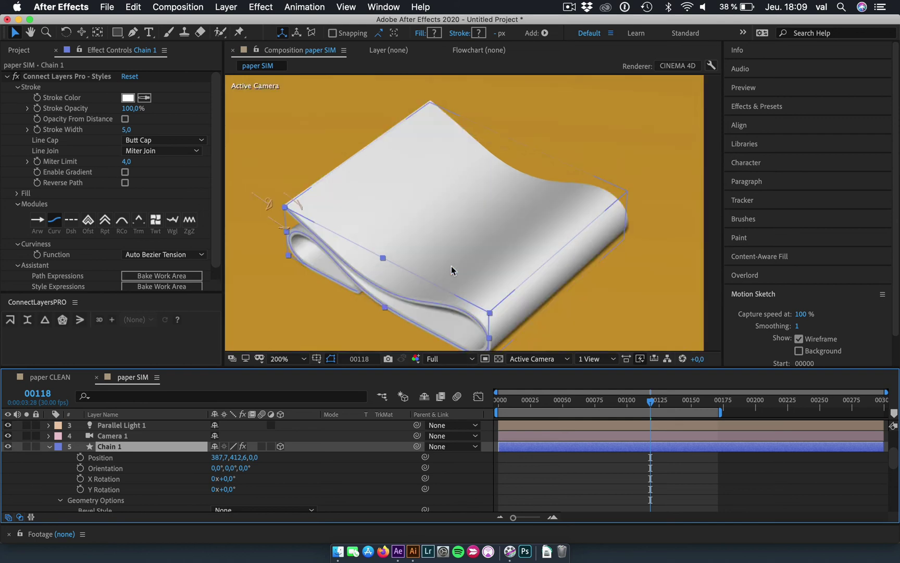
scroll(450, 266, up, 2)
scroll(453, 249, down, 2)
scroll(426, 255, down, 5)
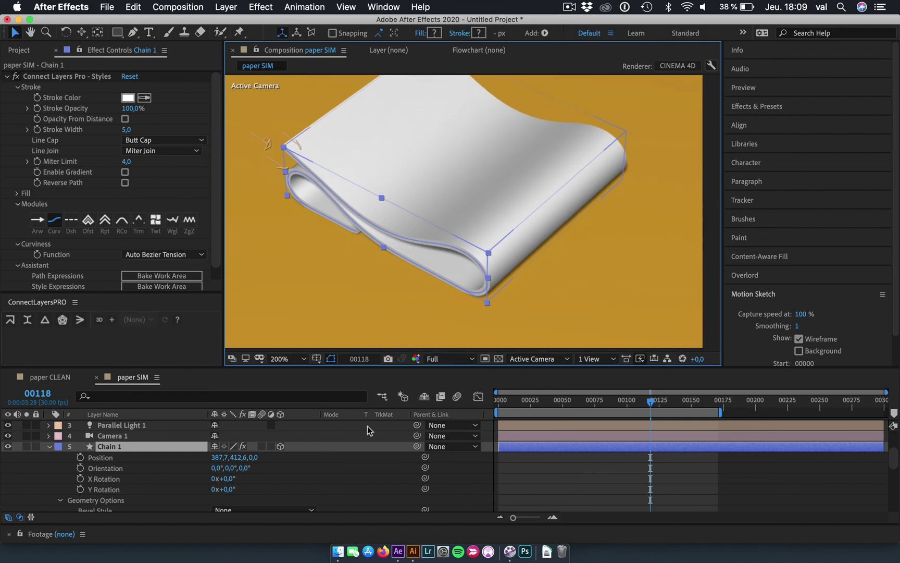
click(336, 479)
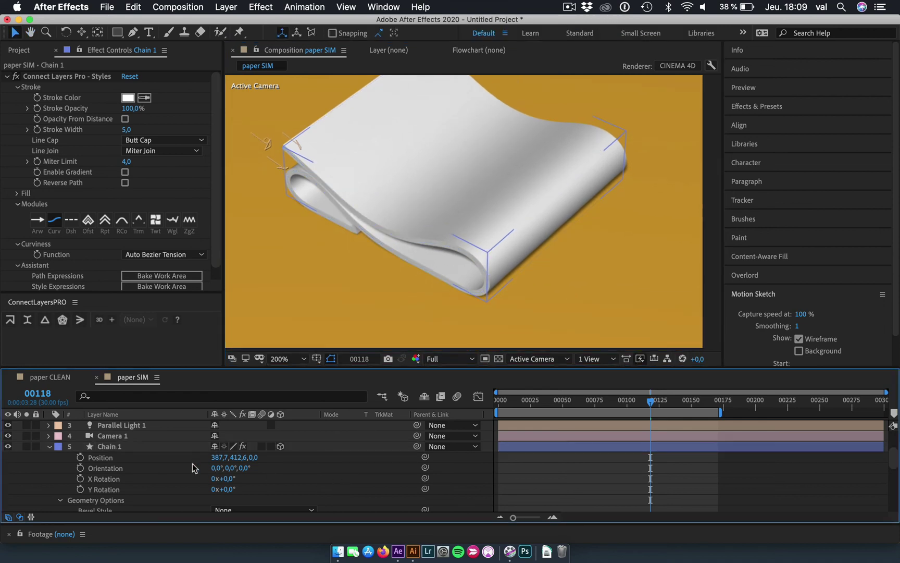
click(49, 446)
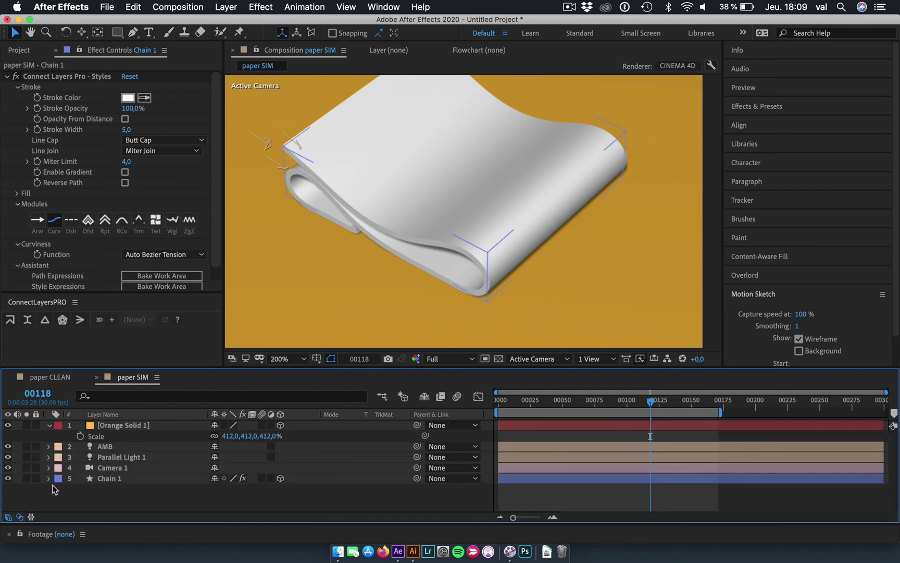
click(50, 479)
Add a Front Color material option to the Chain 1 shape group
click(59, 437)
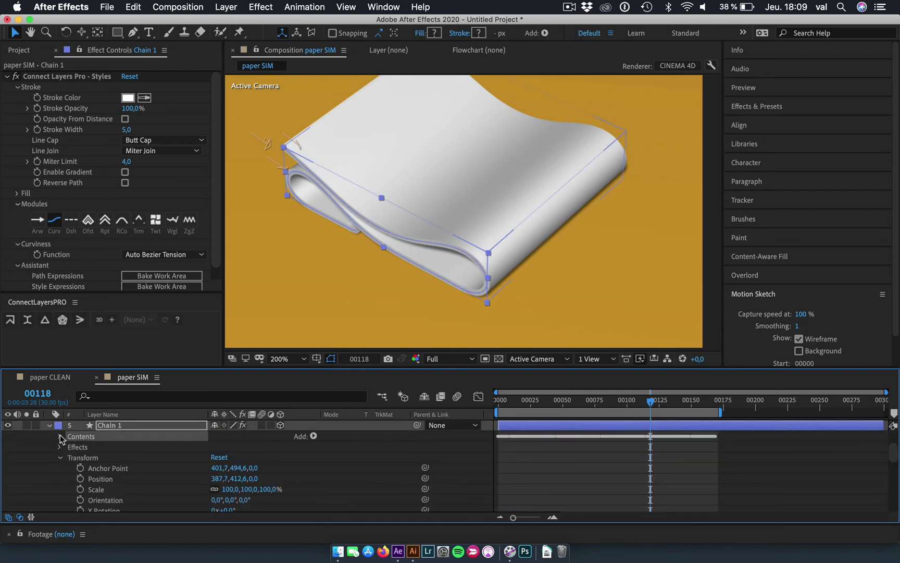
click(88, 447)
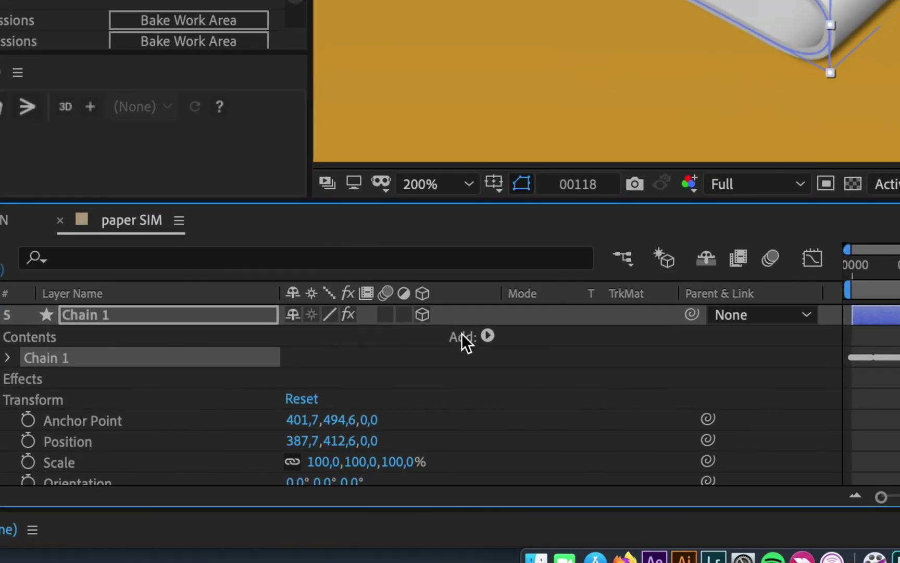
click(485, 336)
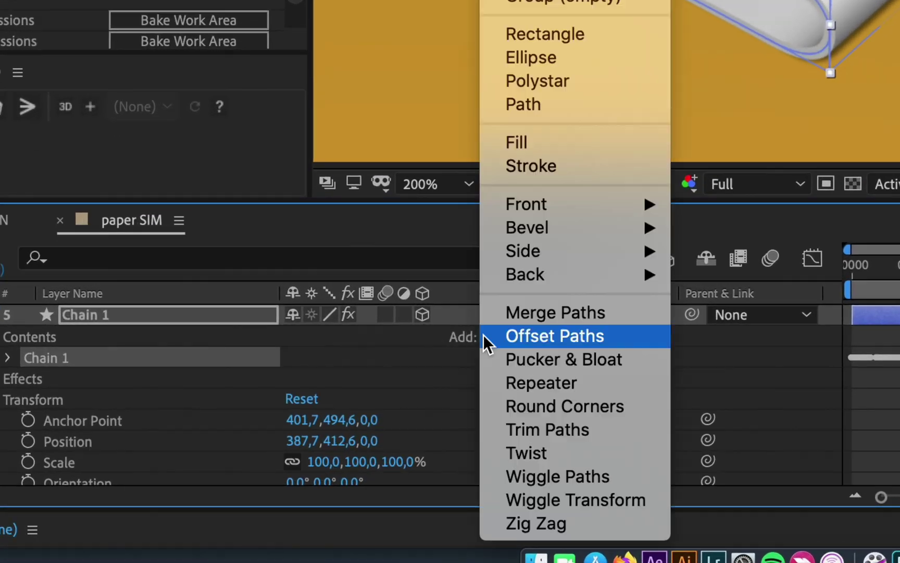
mouse_move(617, 213)
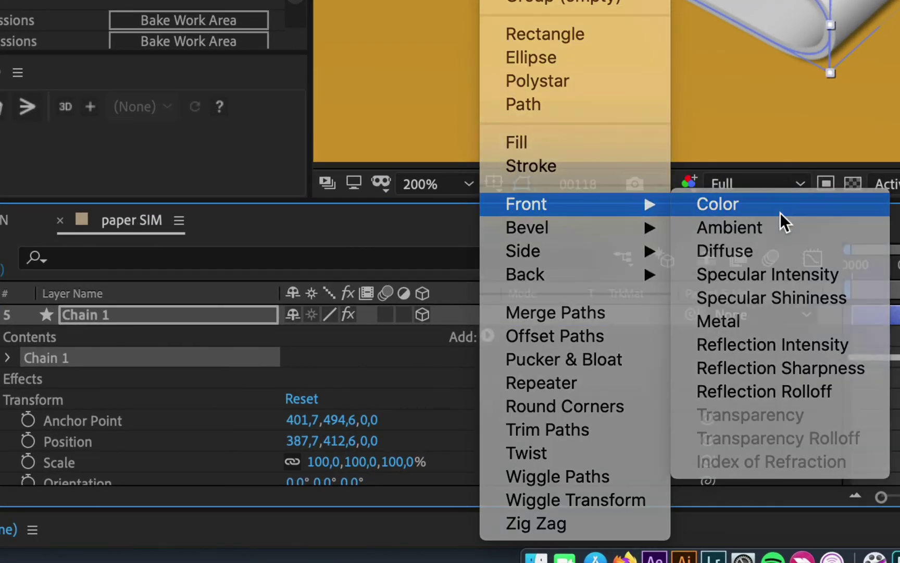
click(780, 212)
click(494, 408)
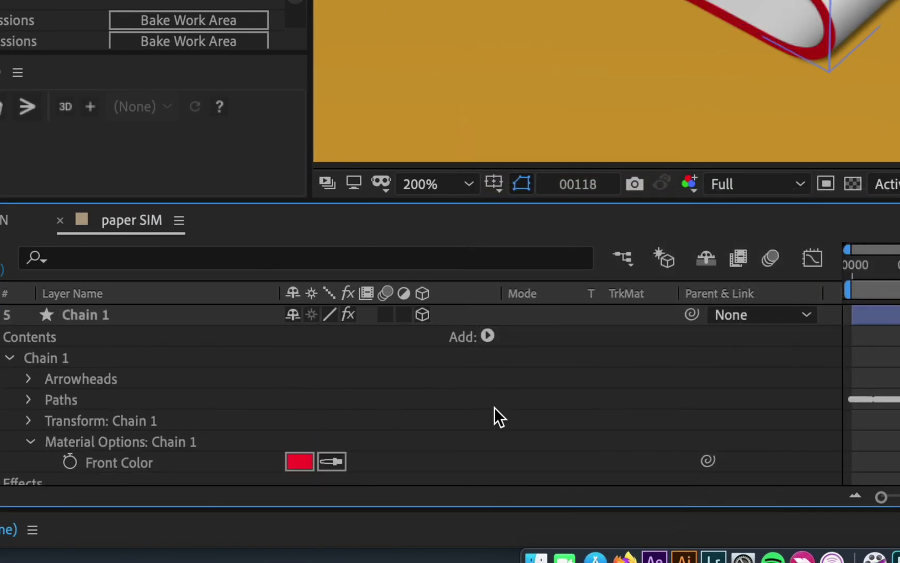
Change Chain 1's Front Color from red to blue 0099FF
click(306, 464)
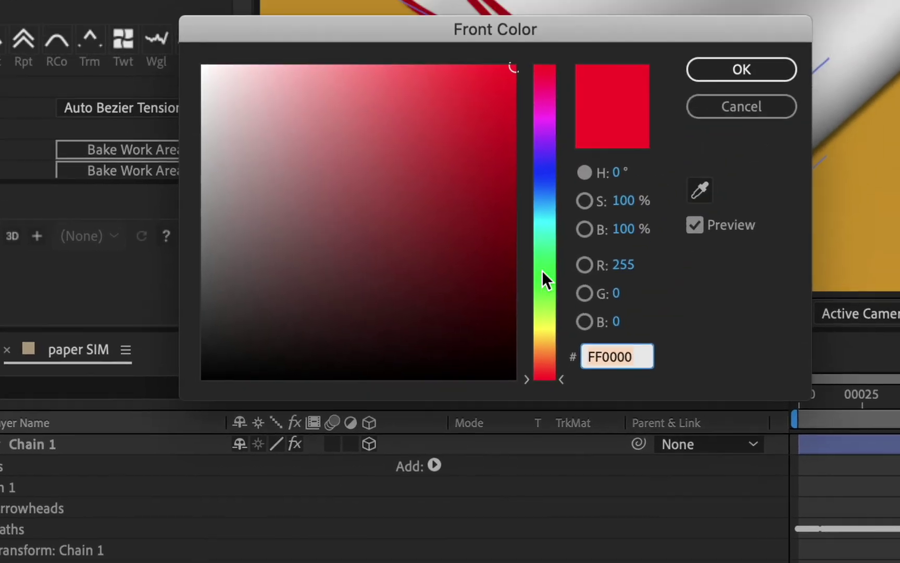
drag(486, 337, 488, 350)
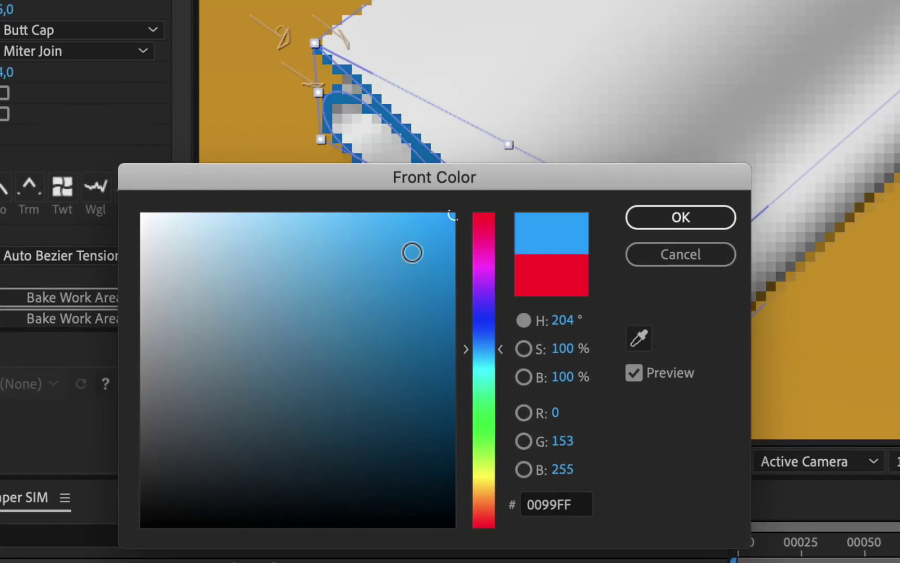
drag(382, 258, 383, 244)
click(649, 224)
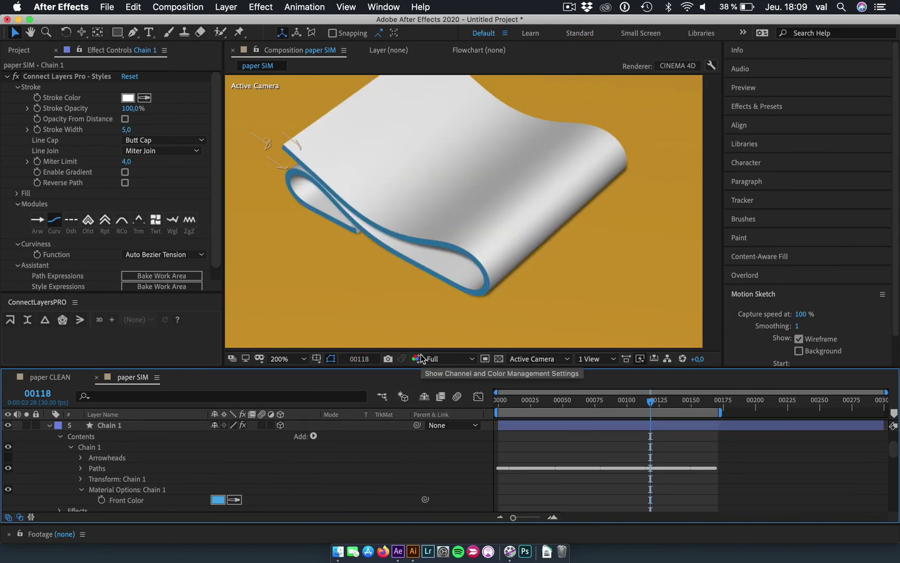
scroll(432, 263, down, 2)
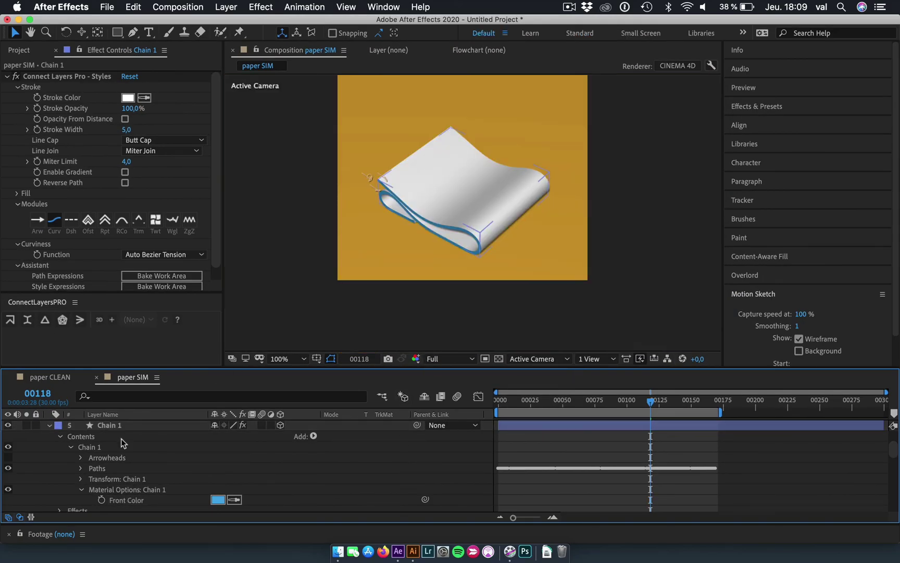
Expand Orange Solid 1's Material Options and scrub Specular Intensity from 50% to 100%
click(50, 426)
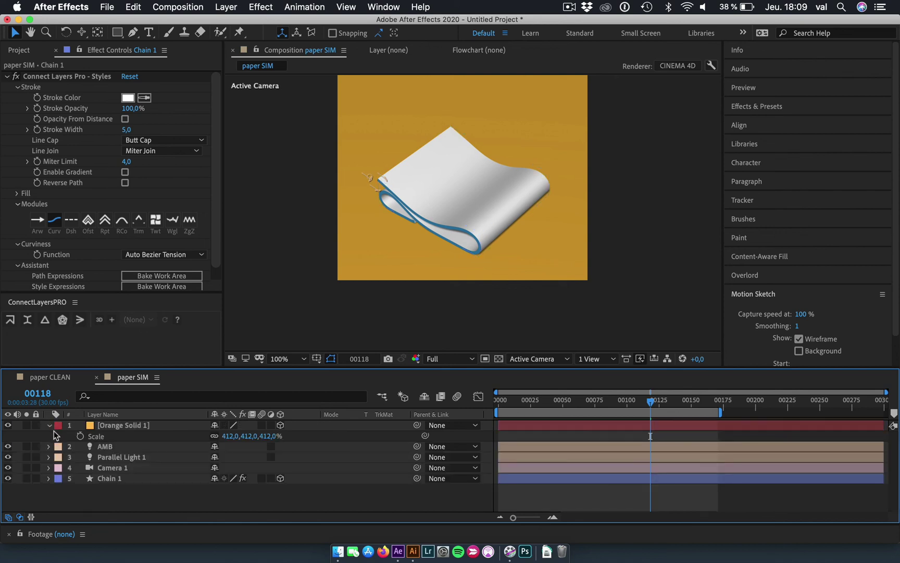
click(50, 427)
click(50, 427)
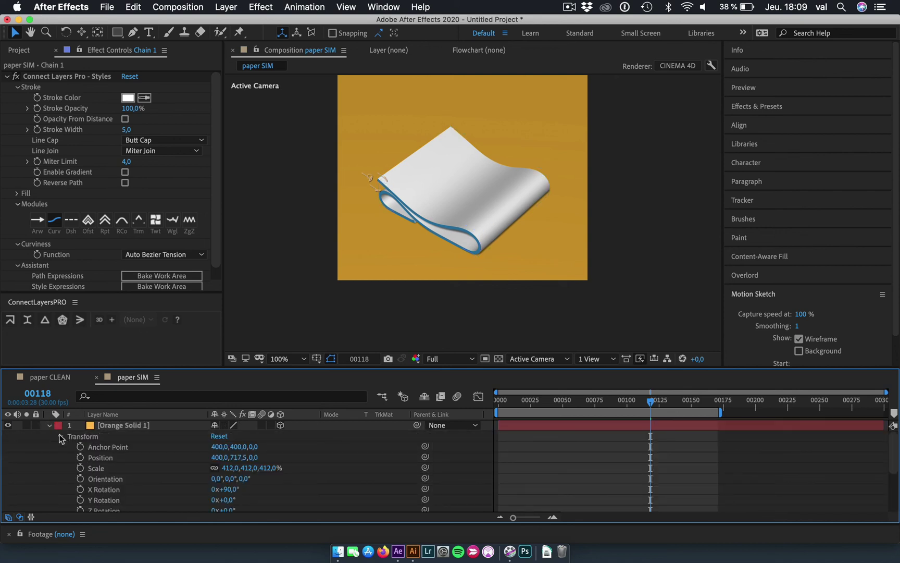
click(59, 437)
click(58, 457)
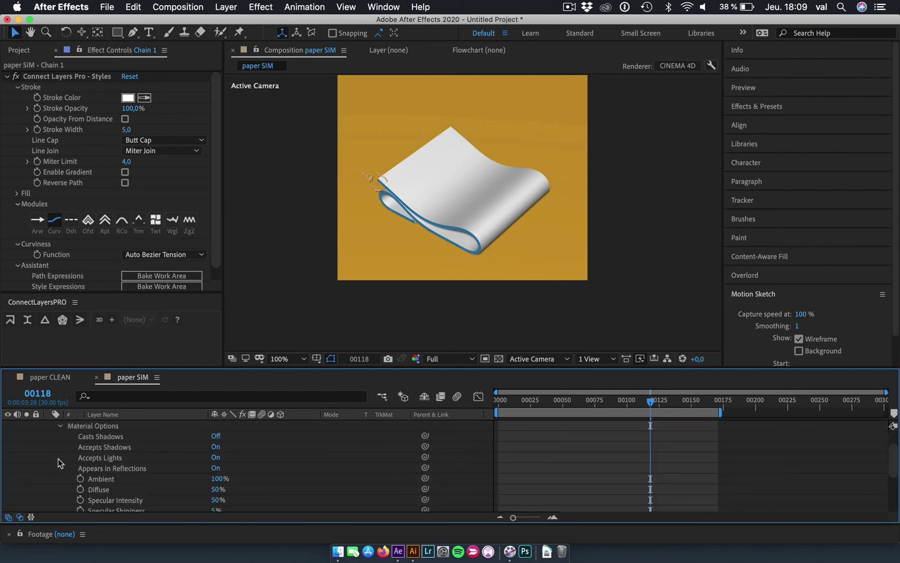
scroll(58, 459, down, 3)
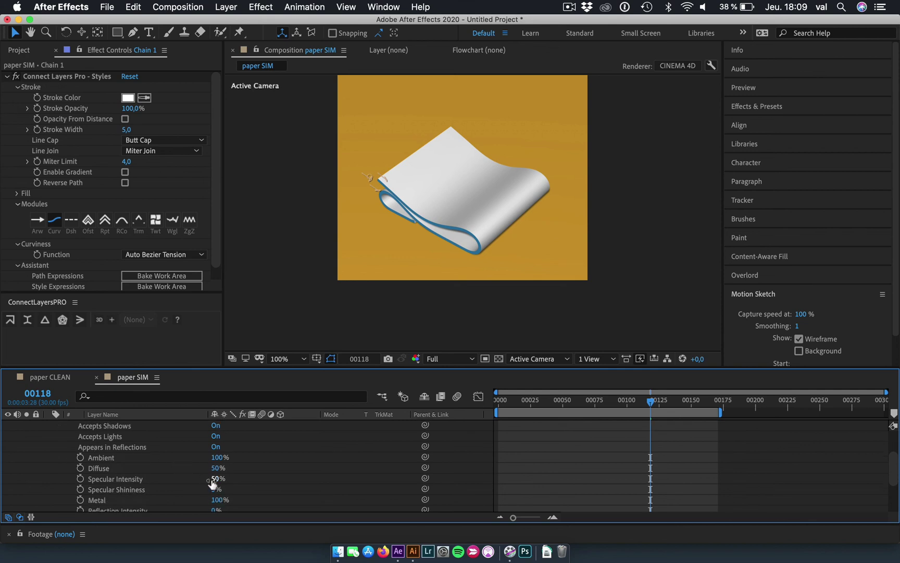
drag(215, 479, 268, 478)
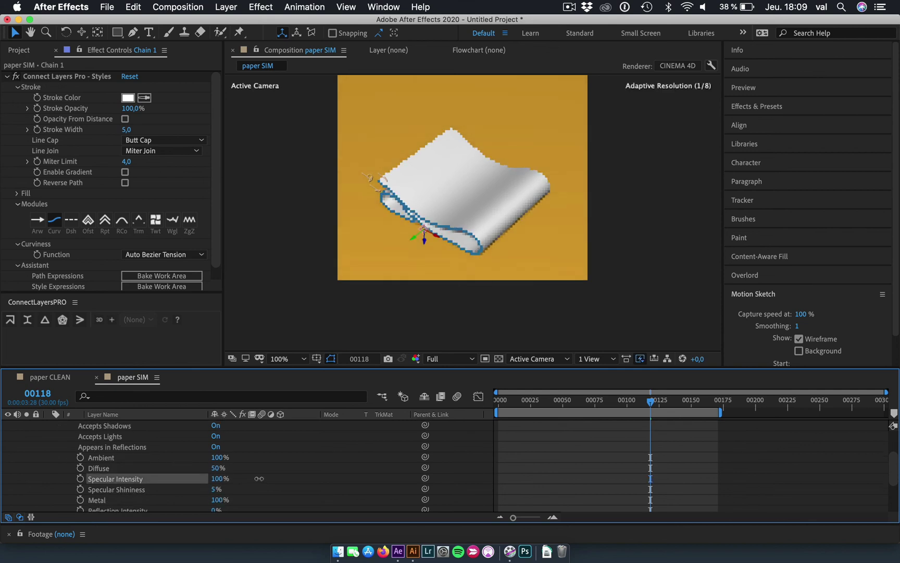
click(295, 472)
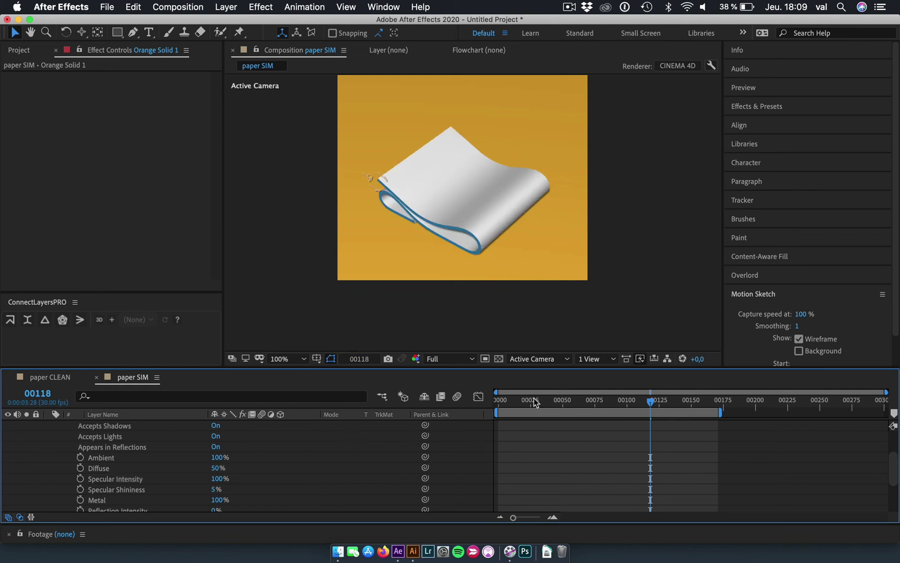
At frame 24, set the Chain 1 edge's Line Cap to Round Cap
drag(536, 402, 498, 404)
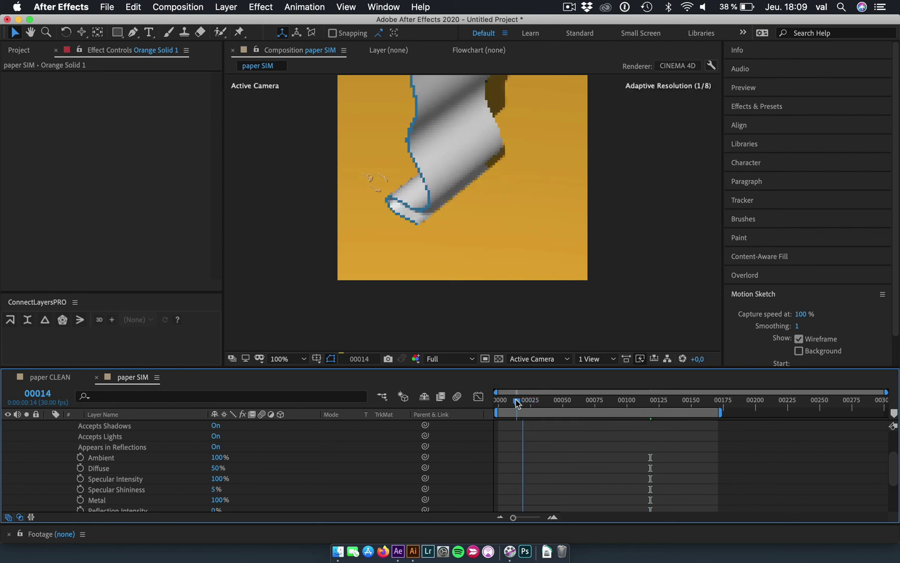
drag(504, 404, 530, 406)
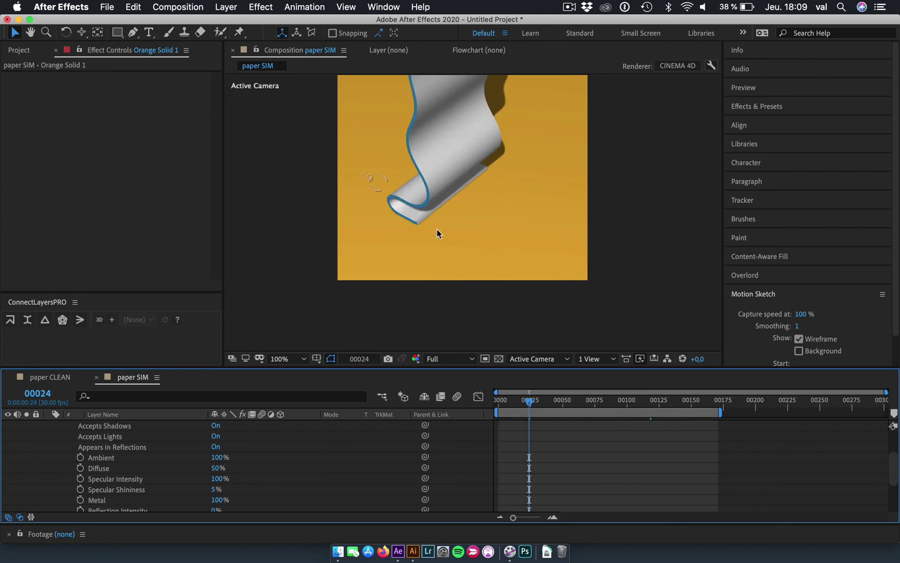
key(period)
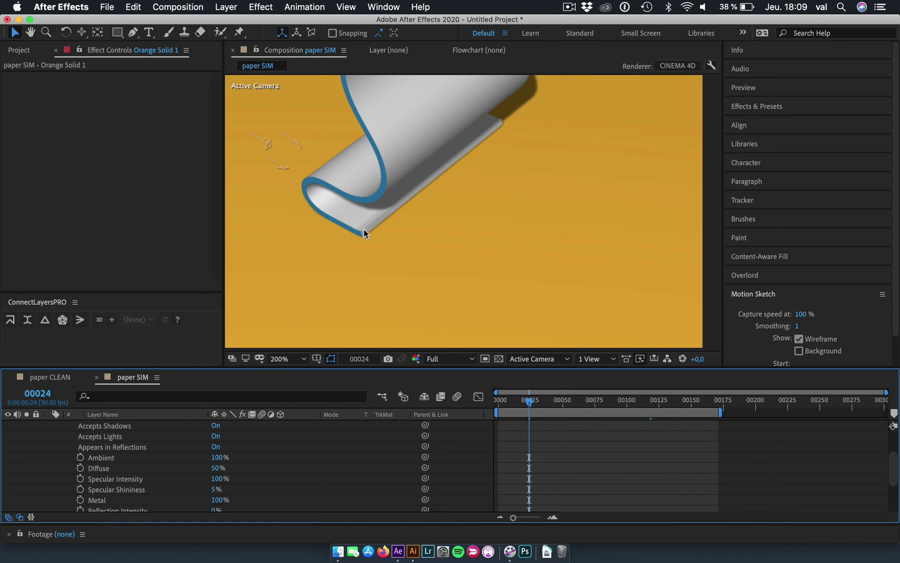
scroll(157, 463, down, 4)
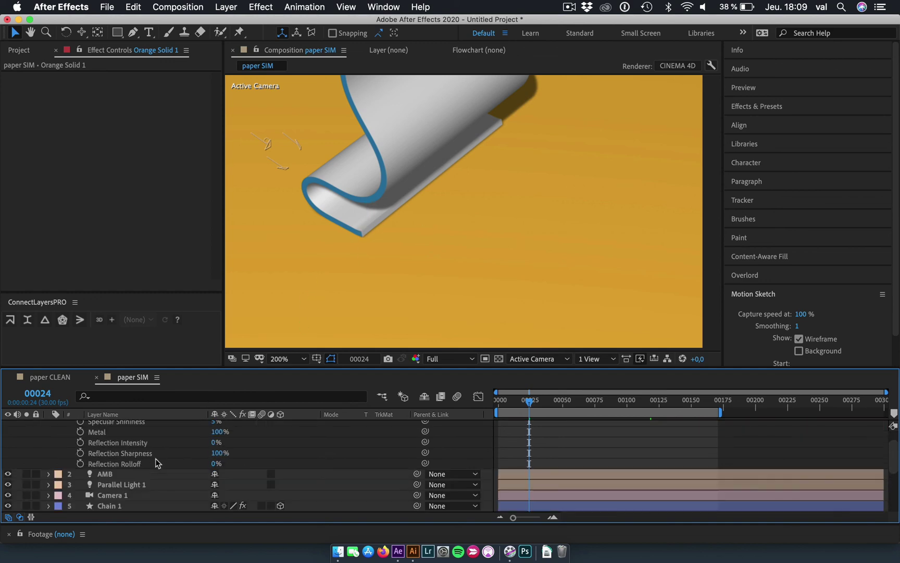
click(114, 505)
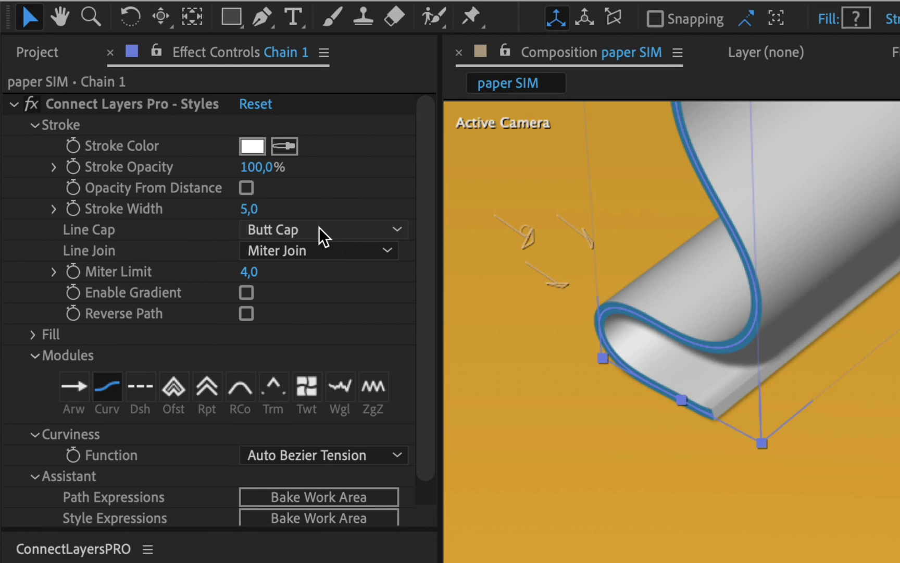
click(320, 229)
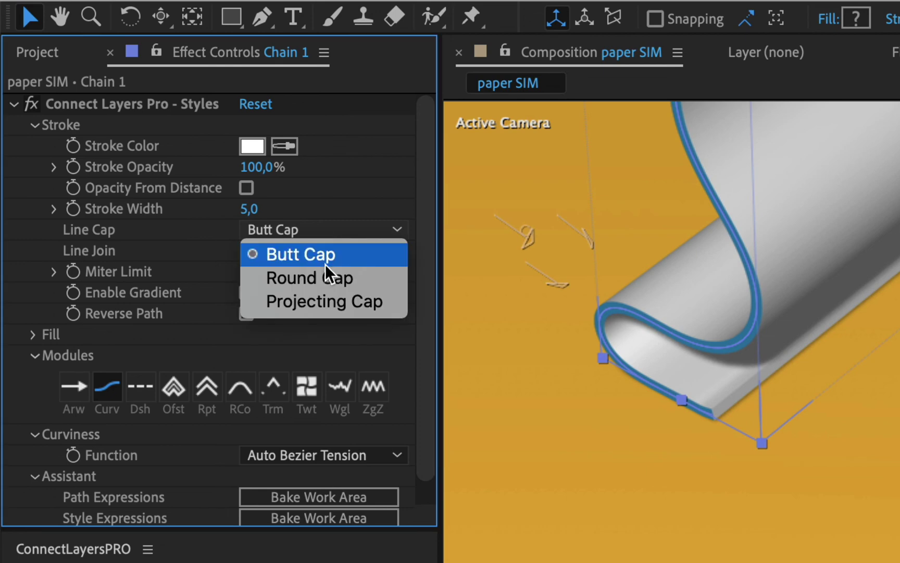
click(326, 276)
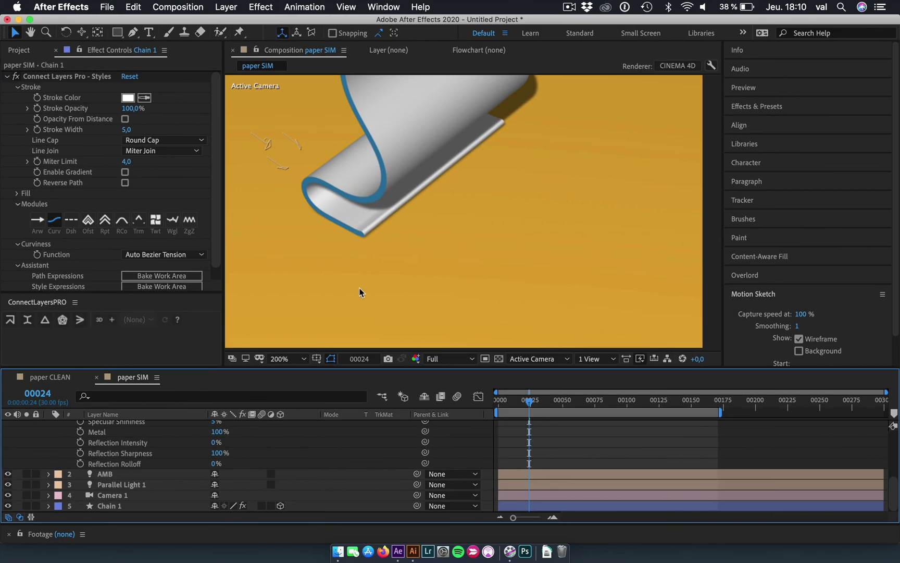
Fit the whole frame in the viewer, rewind to frame 0 and play a preview
key(slash)
key(period)
click(304, 358)
click(311, 151)
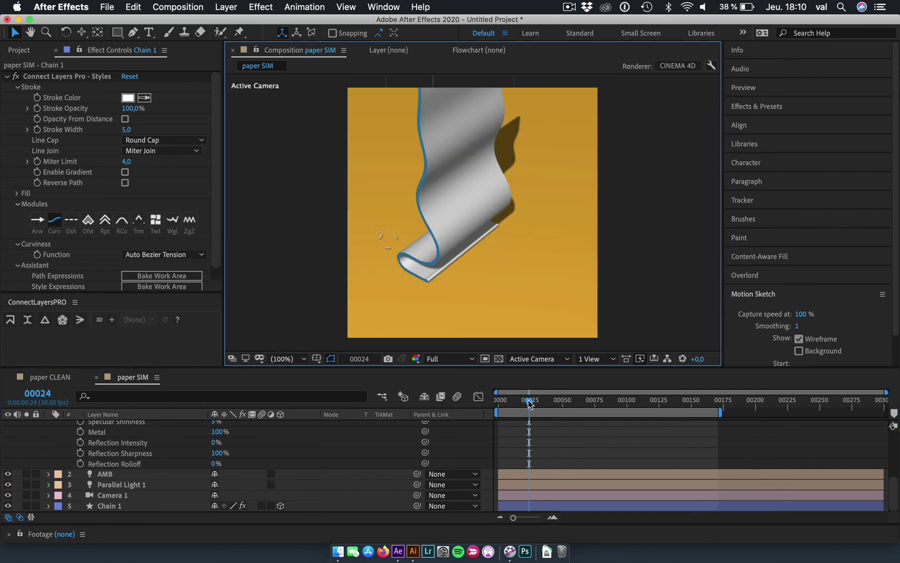
drag(529, 402, 449, 403)
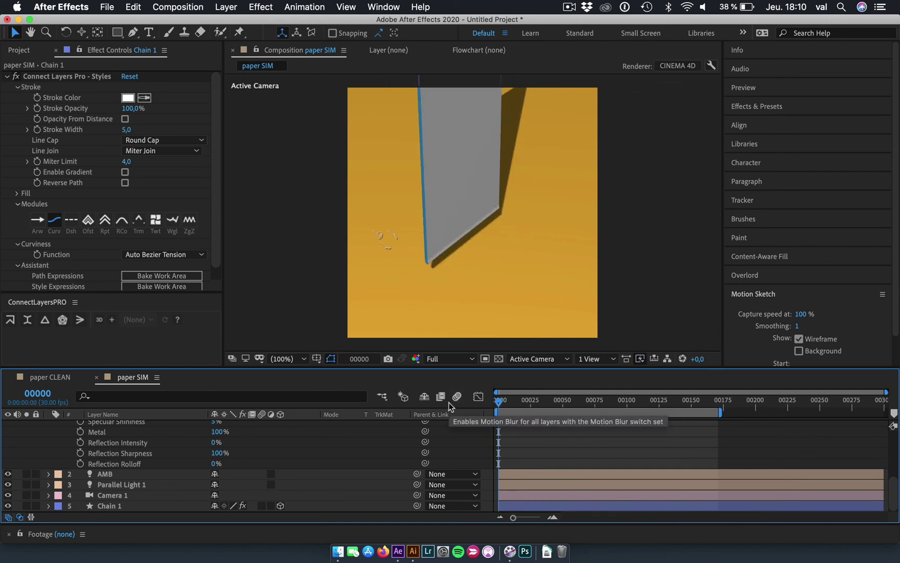
key(space)
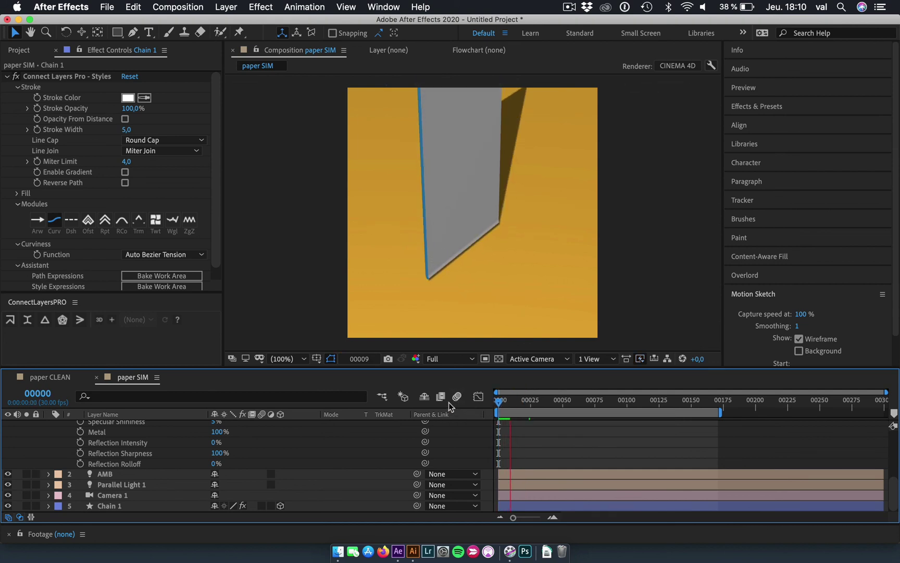